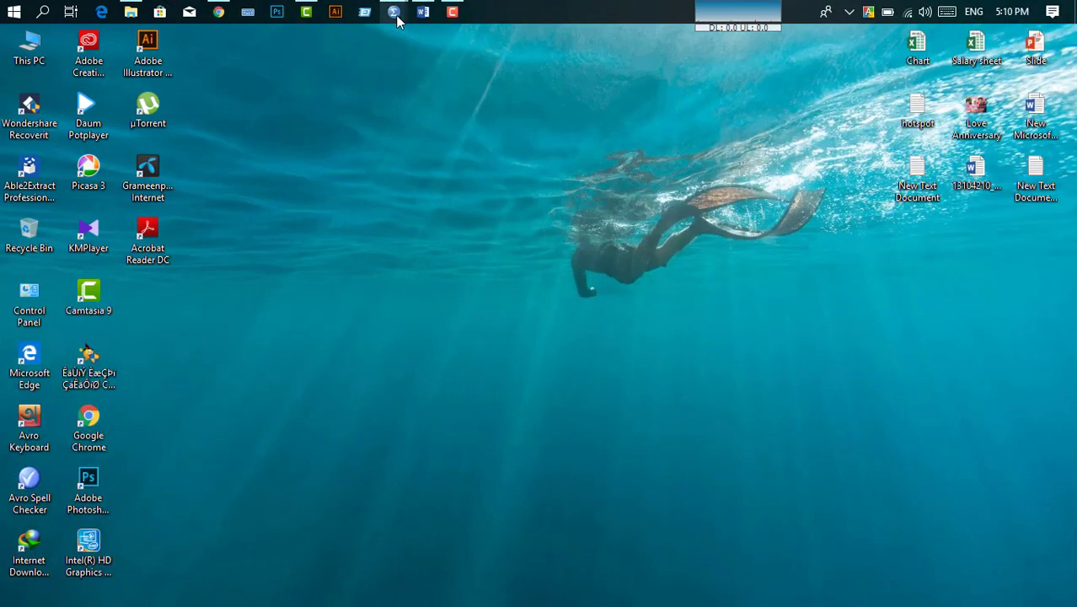
Switch to the empty Untitled2 [DataSet2] data editor in SPSS and select the first cell of row 1
{"action": "mouse_move", "coordinate": [398, 20]}
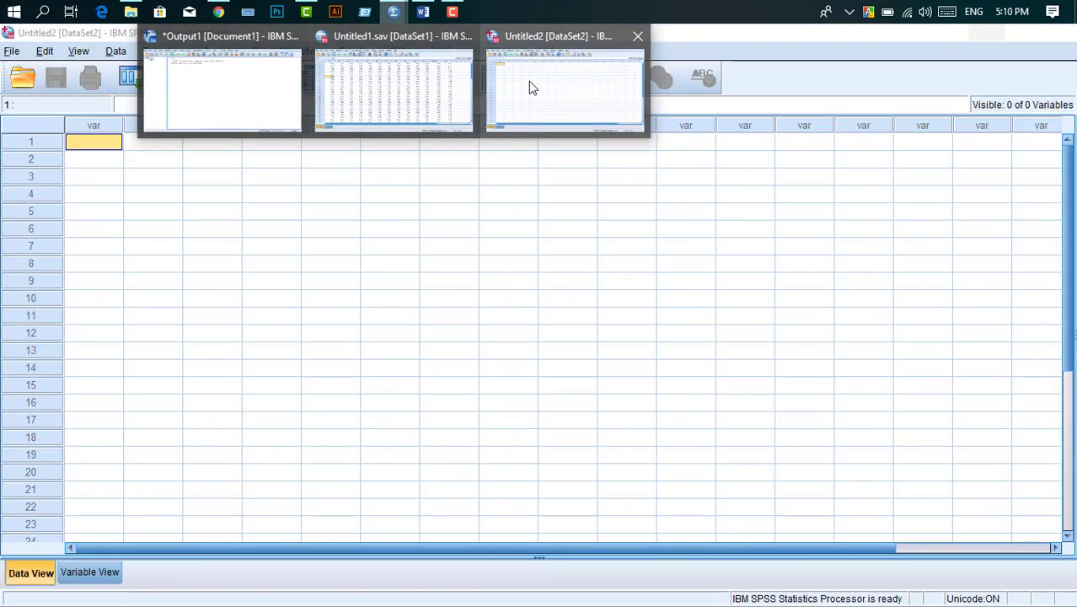
{"action": "left_click", "coordinate": [529, 84]}
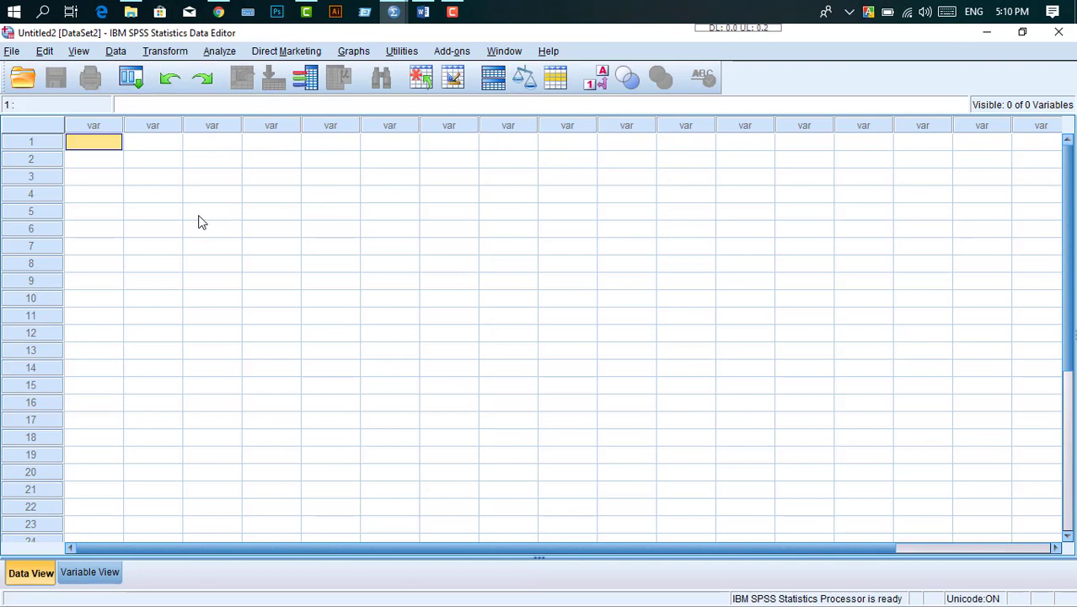
{"action": "left_click", "coordinate": [154, 216]}
{"action": "left_click", "coordinate": [91, 143]}
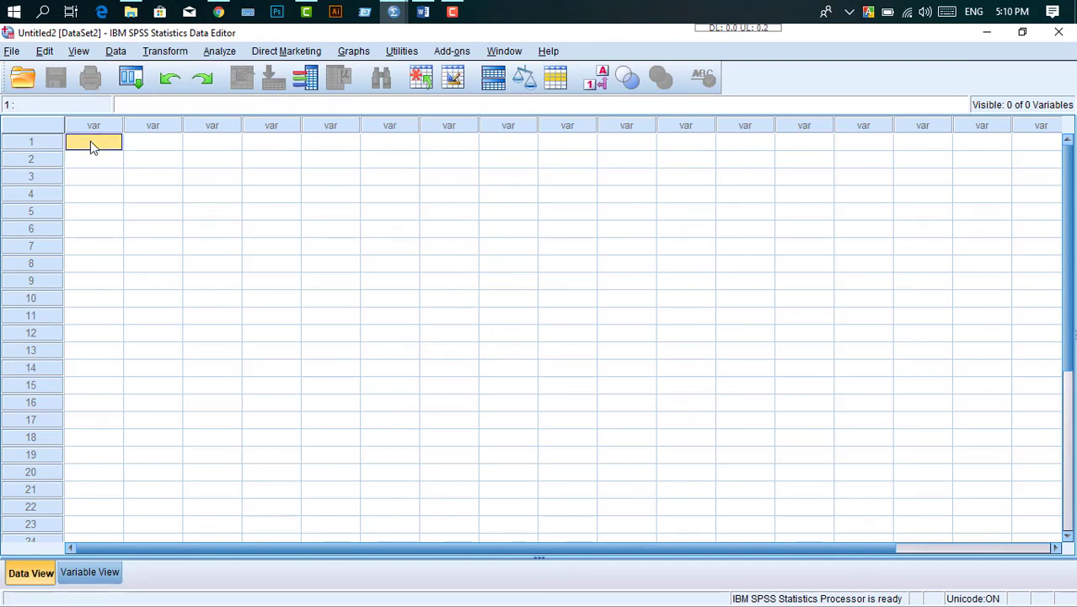
{"action": "left_click", "coordinate": [221, 182]}
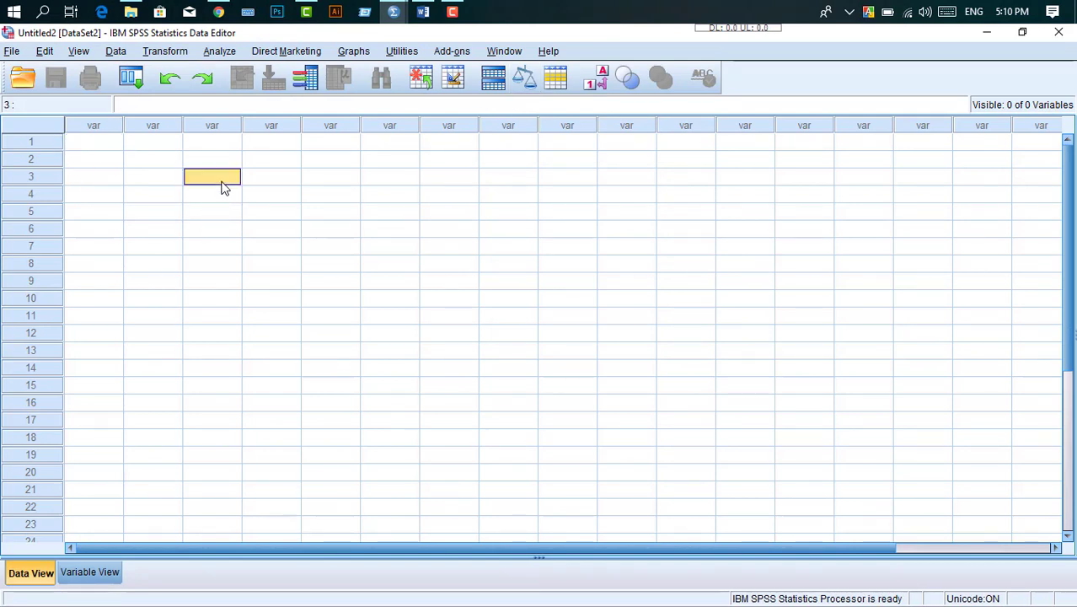
{"action": "scroll", "coordinate": [226, 278], "scroll_direction": "down", "scroll_amount": 3}
{"action": "scroll", "coordinate": [226, 276], "scroll_direction": "up", "scroll_amount": 3}
{"action": "left_click", "coordinate": [135, 159]}
{"action": "left_click", "coordinate": [86, 144]}
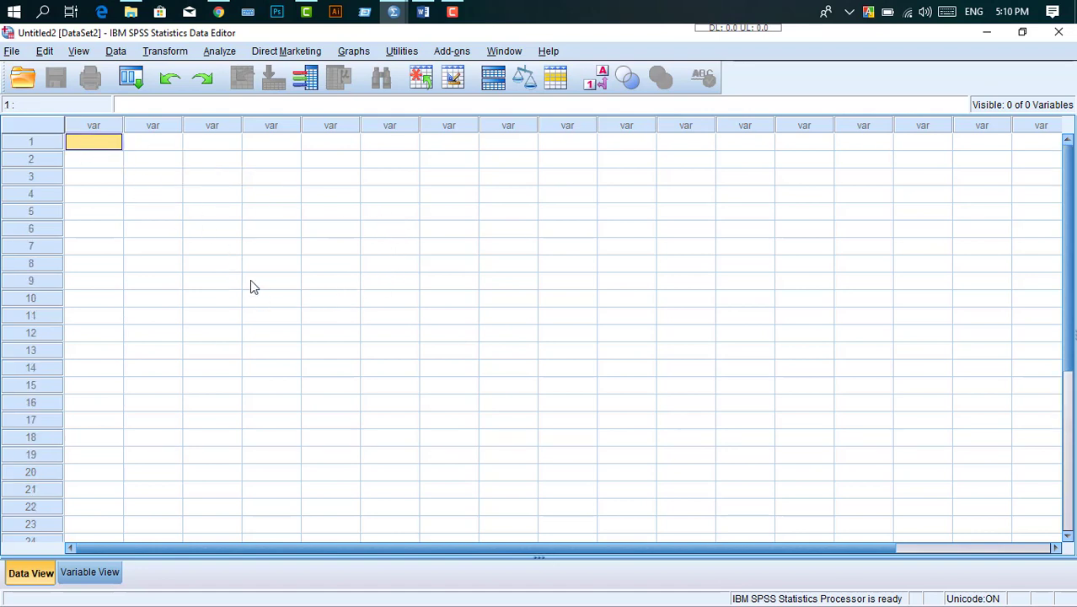
{"action": "left_click", "coordinate": [196, 216]}
{"action": "left_click", "coordinate": [99, 142]}
{"action": "left_click", "coordinate": [160, 143]}
{"action": "left_click", "coordinate": [102, 144]}
{"action": "left_click", "coordinate": [140, 143]}
{"action": "left_click", "coordinate": [106, 145]}
{"action": "left_click", "coordinate": [132, 177]}
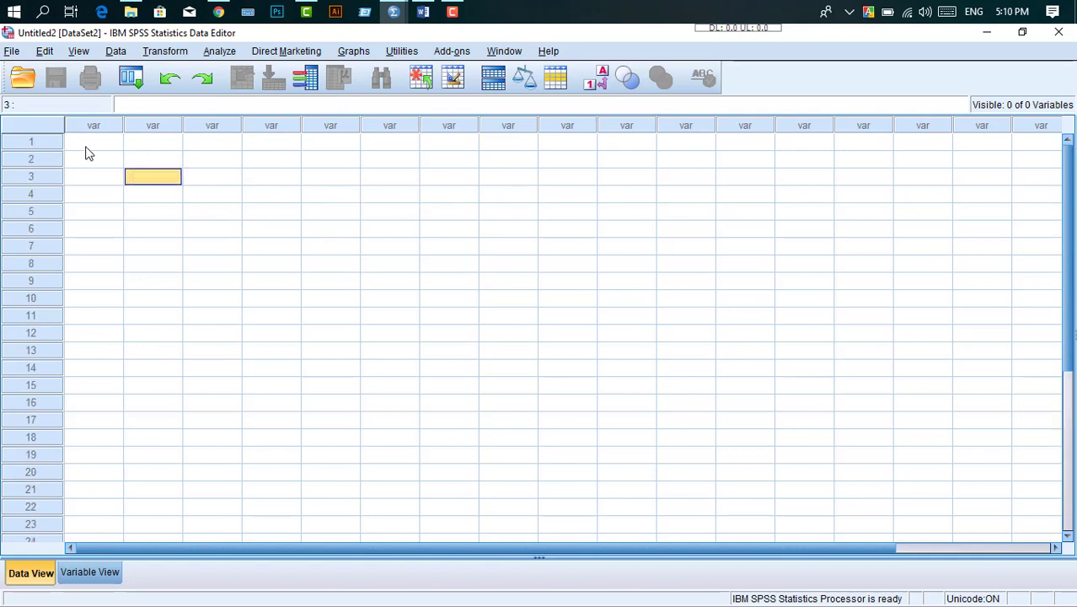
{"action": "left_click", "coordinate": [86, 146]}
{"action": "left_click", "coordinate": [156, 145]}
{"action": "left_click", "coordinate": [77, 142]}
{"action": "left_click", "coordinate": [167, 212]}
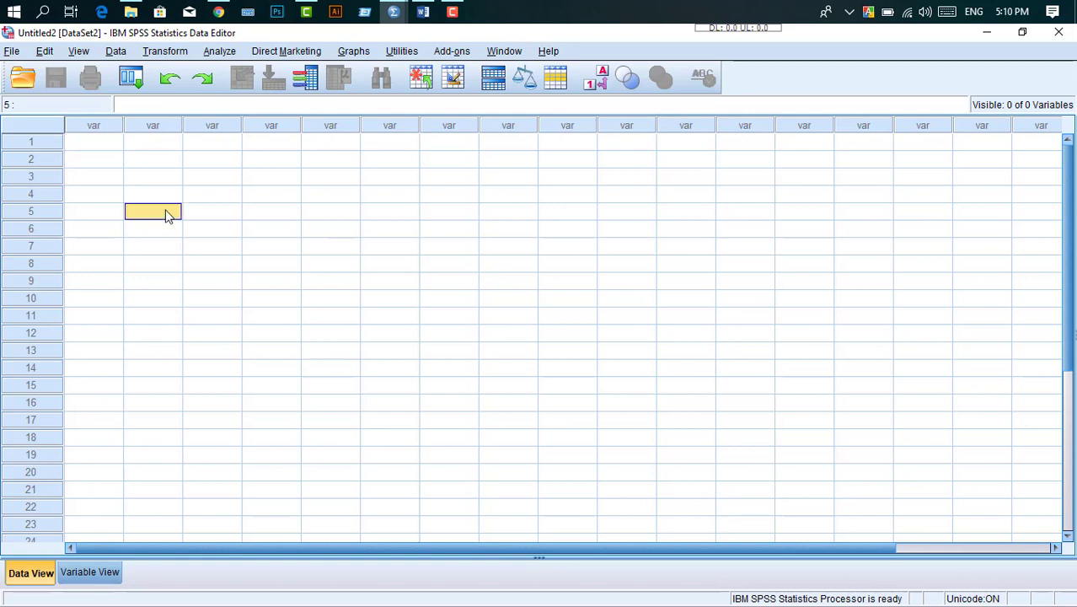
{"action": "left_click", "coordinate": [151, 141]}
{"action": "left_click", "coordinate": [214, 160]}
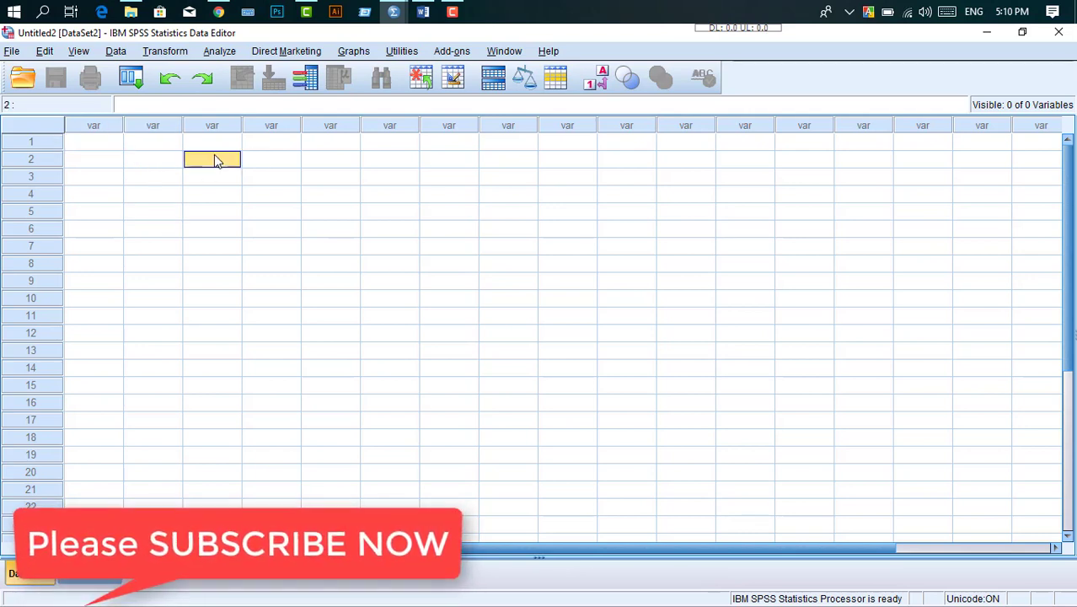
{"action": "left_click", "coordinate": [97, 142]}
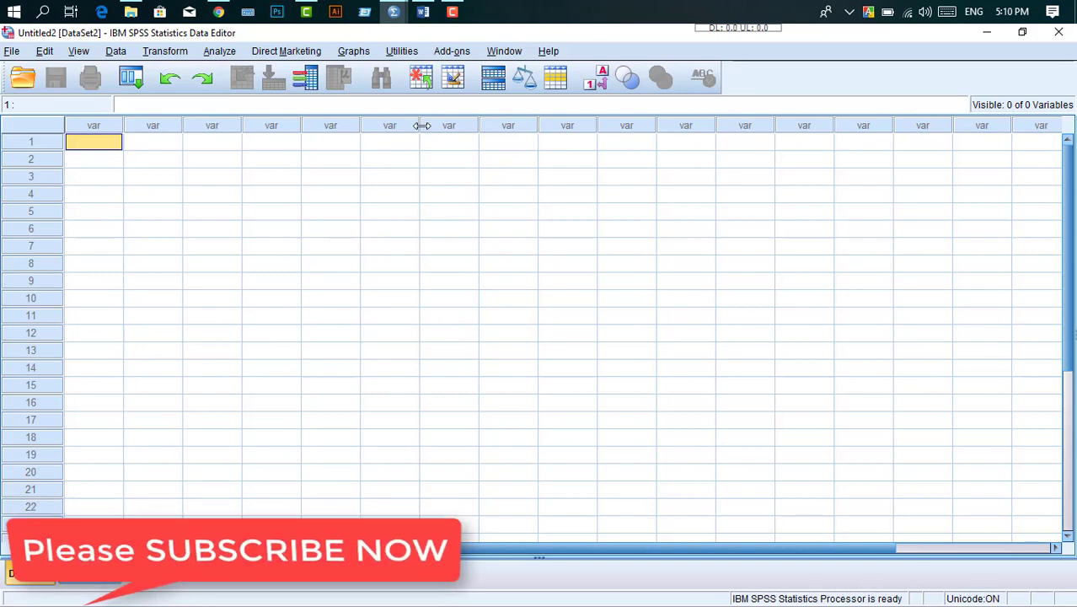
Switch to the Questionnaire document in Word and examine the Section A questions, especially the answer options for educational qualification
{"action": "left_click", "coordinate": [423, 12]}
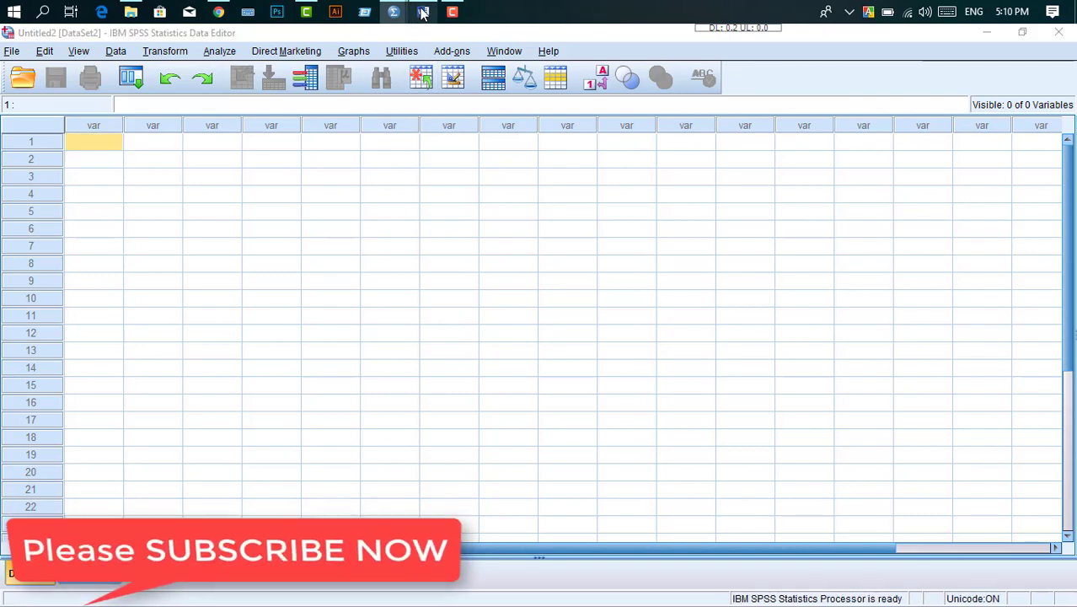
{"action": "scroll", "coordinate": [628, 370], "scroll_direction": "up", "scroll_amount": 5}
{"action": "scroll", "coordinate": [615, 325], "scroll_direction": "down", "scroll_amount": 5}
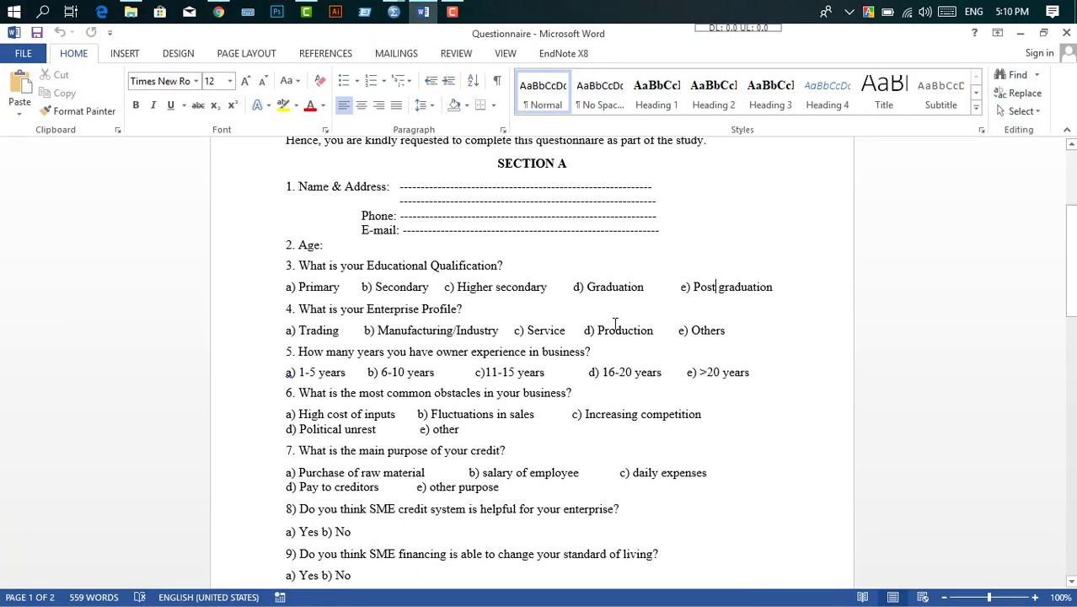
{"action": "scroll", "coordinate": [615, 325], "scroll_direction": "up", "scroll_amount": 5}
{"action": "scroll", "coordinate": [615, 325], "scroll_direction": "down", "scroll_amount": 3}
{"action": "left_click_drag", "start_coordinate": [325, 349], "coordinate": [433, 427]}
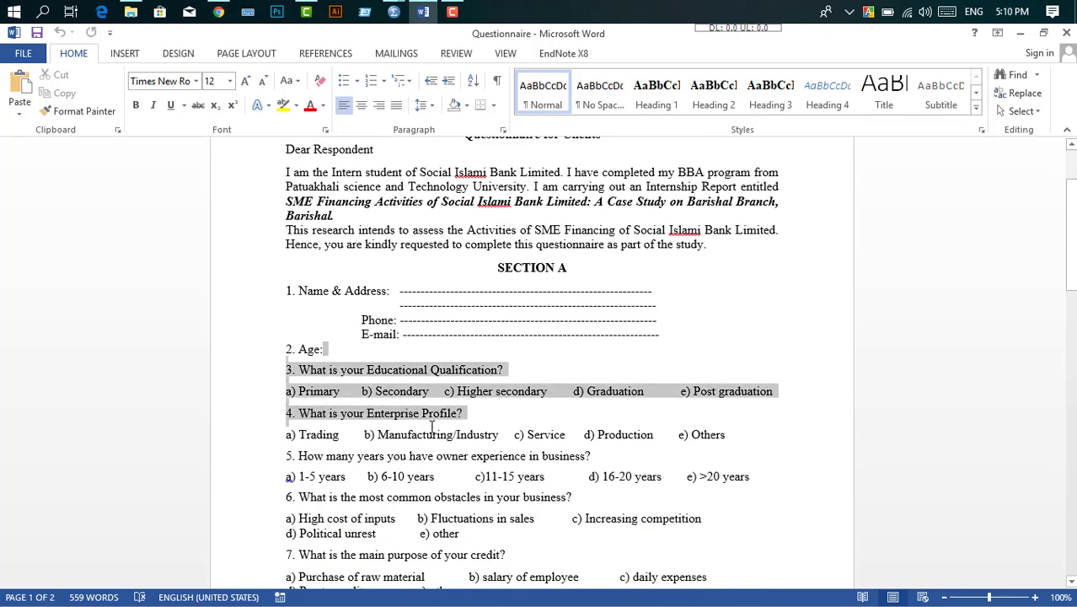
{"action": "left_click", "coordinate": [368, 414]}
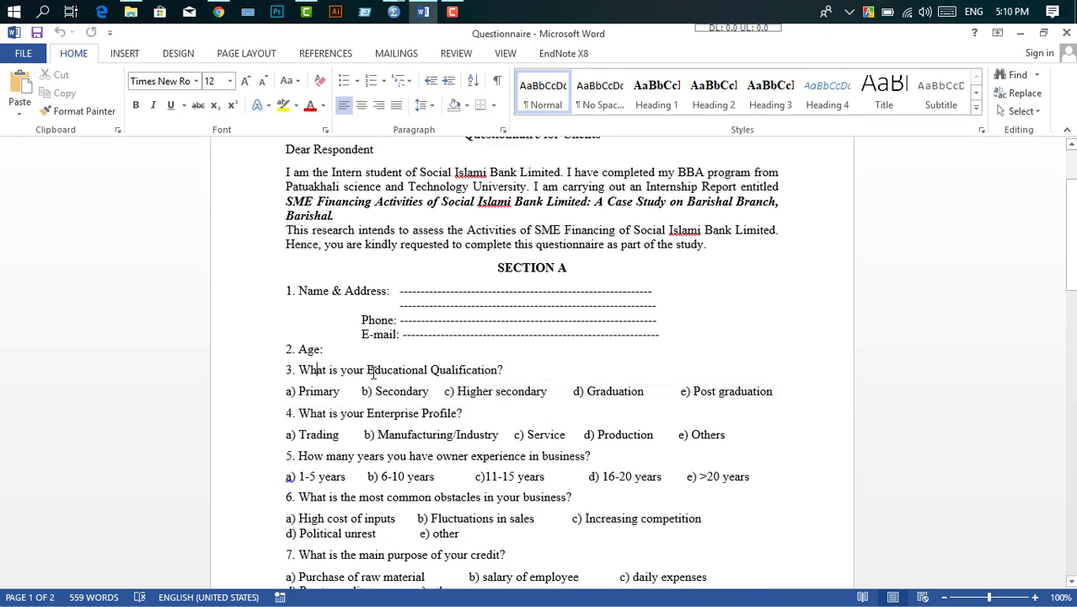
{"action": "left_click_drag", "start_coordinate": [406, 373], "coordinate": [506, 371]}
{"action": "left_click", "coordinate": [393, 392]}
{"action": "left_click", "coordinate": [719, 391]}
{"action": "scroll", "coordinate": [318, 395], "scroll_direction": "down", "scroll_amount": 2}
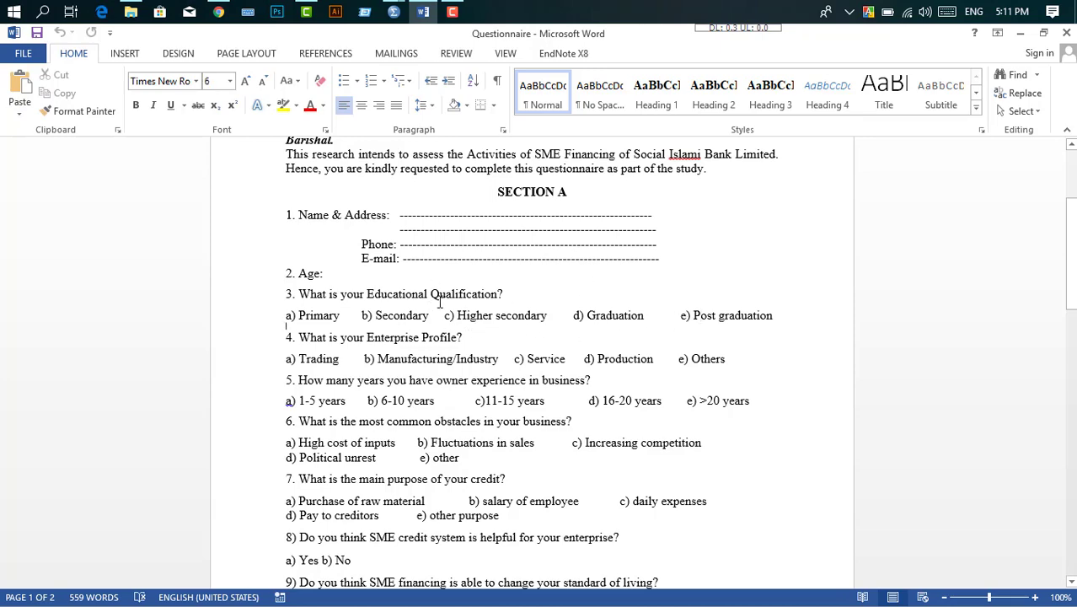
{"action": "scroll", "coordinate": [476, 317], "scroll_direction": "down", "scroll_amount": 3}
{"action": "scroll", "coordinate": [328, 291], "scroll_direction": "up", "scroll_amount": 3}
{"action": "scroll", "coordinate": [521, 317], "scroll_direction": "down", "scroll_amount": 3}
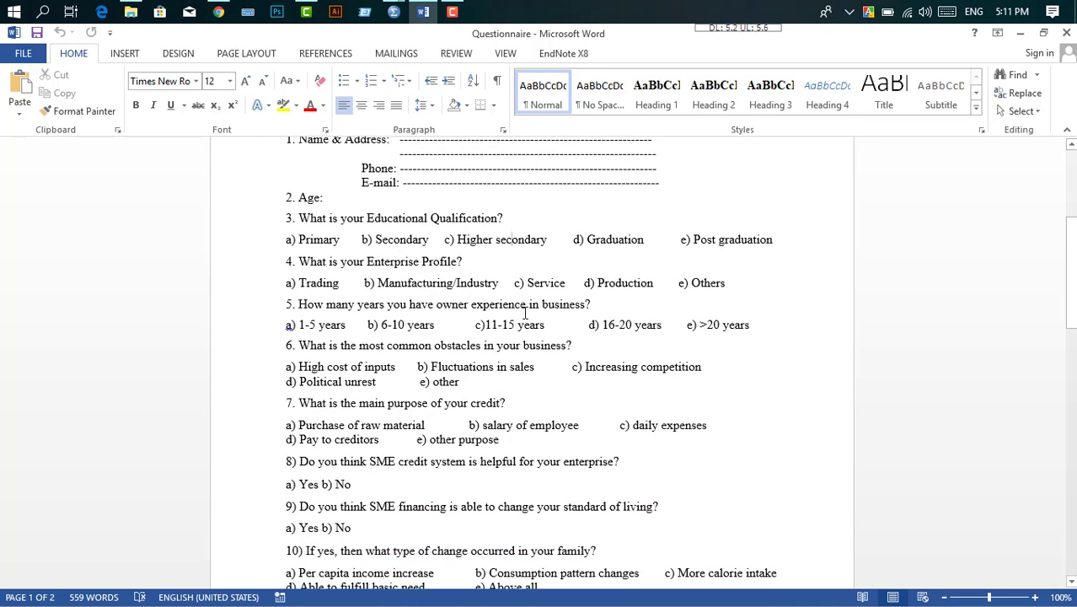
{"action": "left_click_drag", "start_coordinate": [286, 239], "coordinate": [455, 245]}
Examine the Section B Loan Procedure table, its agreement scale from 5 to 1 and its first statement
{"action": "scroll", "coordinate": [463, 263], "scroll_direction": "down", "scroll_amount": 6}
{"action": "scroll", "coordinate": [463, 262], "scroll_direction": "down", "scroll_amount": 20}
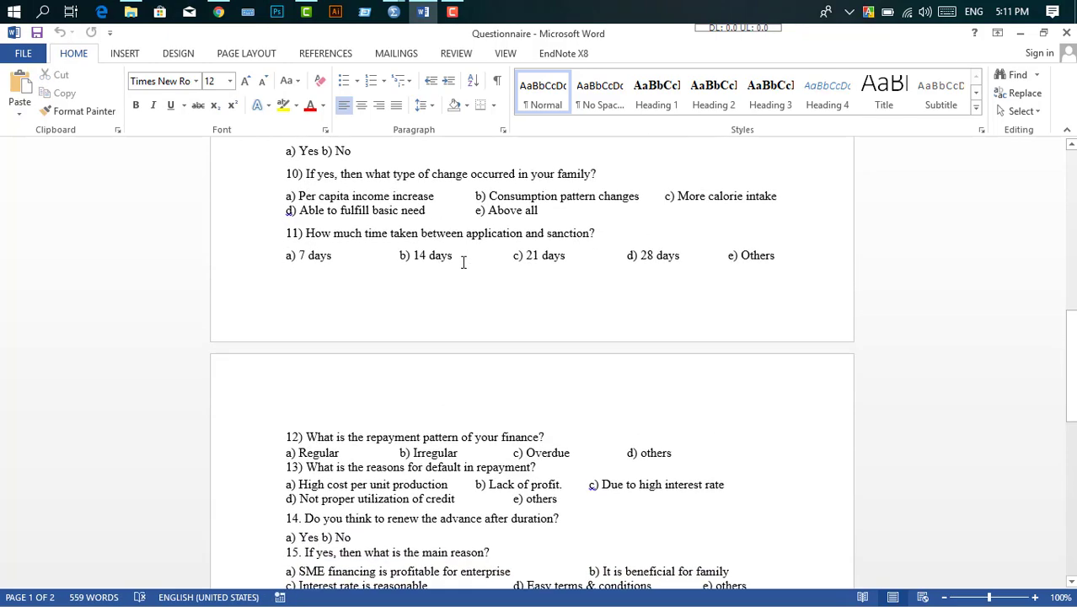
{"action": "left_click", "coordinate": [524, 325]}
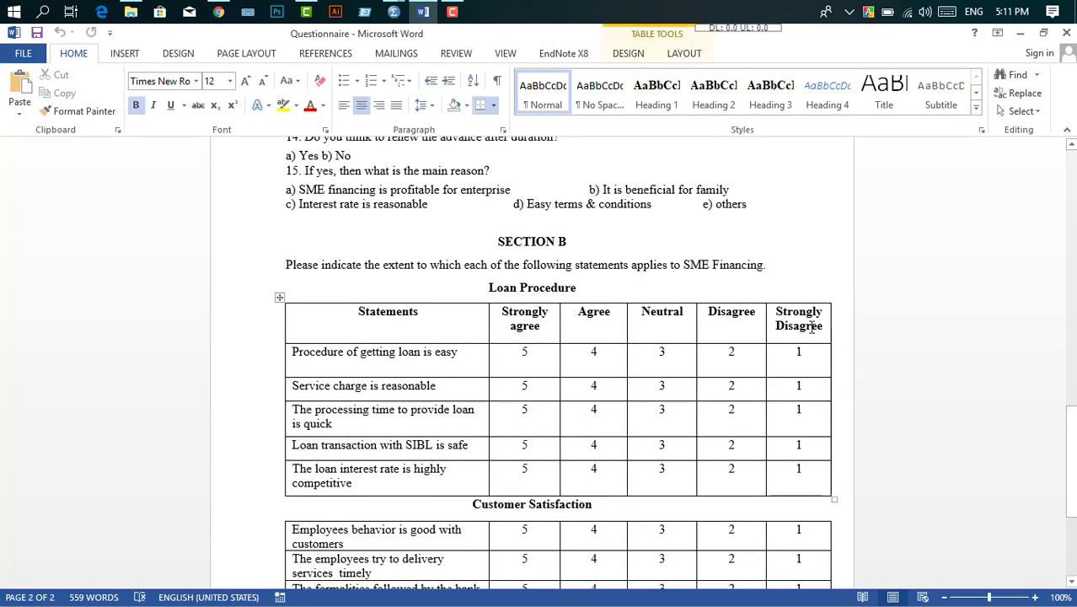
{"action": "left_click", "coordinate": [534, 330]}
{"action": "scroll", "coordinate": [666, 332], "scroll_direction": "down", "scroll_amount": 2}
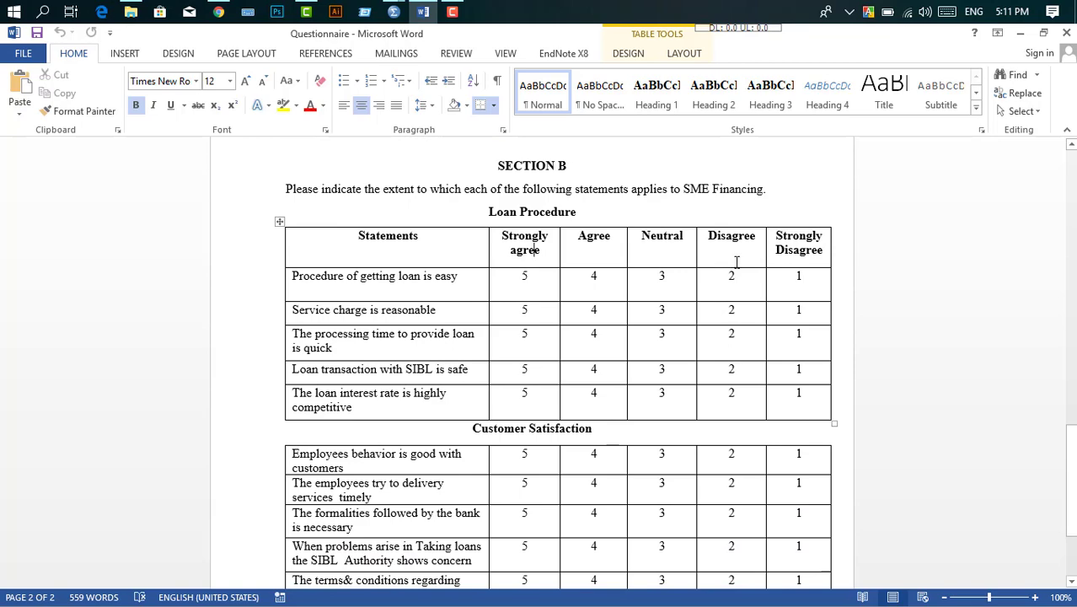
{"action": "left_click", "coordinate": [414, 291]}
{"action": "left_click_drag", "start_coordinate": [347, 276], "coordinate": [499, 282]}
{"action": "left_click", "coordinate": [424, 283]}
Compare the multiple-choice questions of Section A with the rating-scale statements of Section B
{"action": "scroll", "coordinate": [424, 283], "scroll_direction": "up", "scroll_amount": 20}
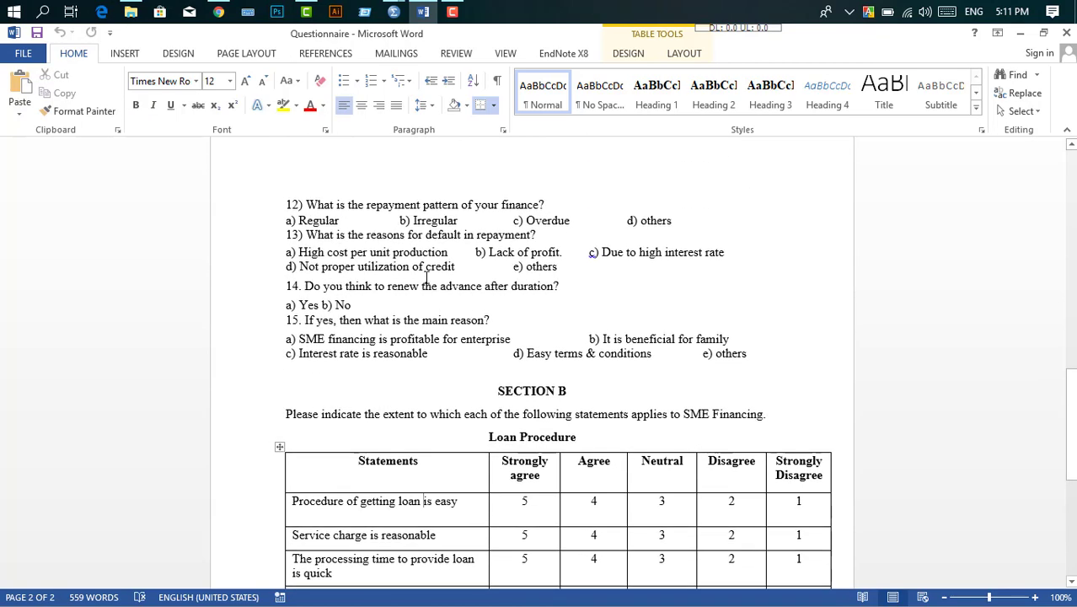
{"action": "scroll", "coordinate": [428, 279], "scroll_direction": "down", "scroll_amount": 2}
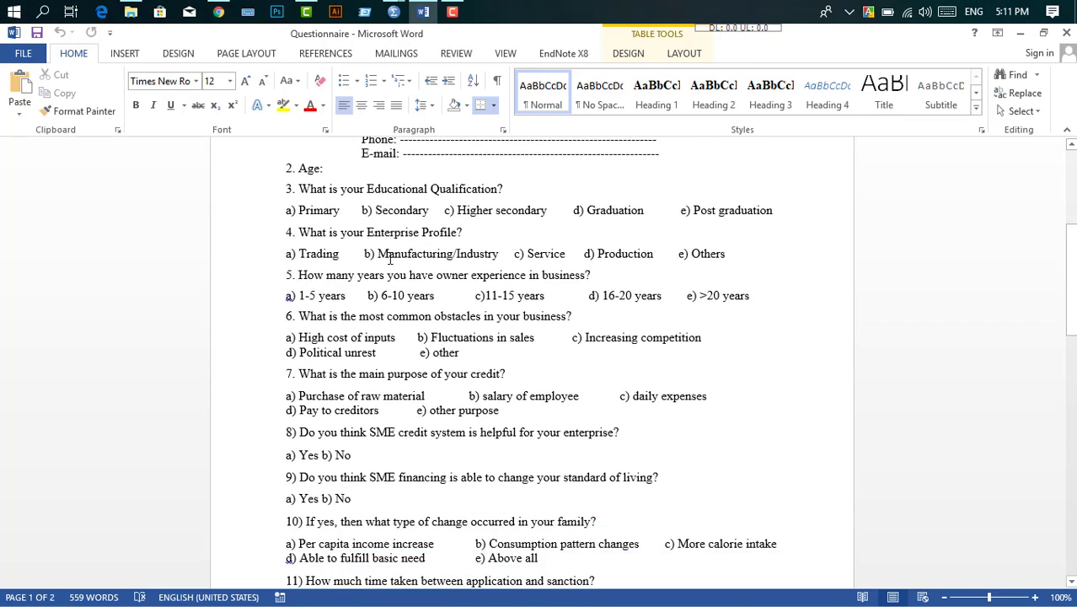
{"action": "scroll", "coordinate": [440, 233], "scroll_direction": "down", "scroll_amount": 18}
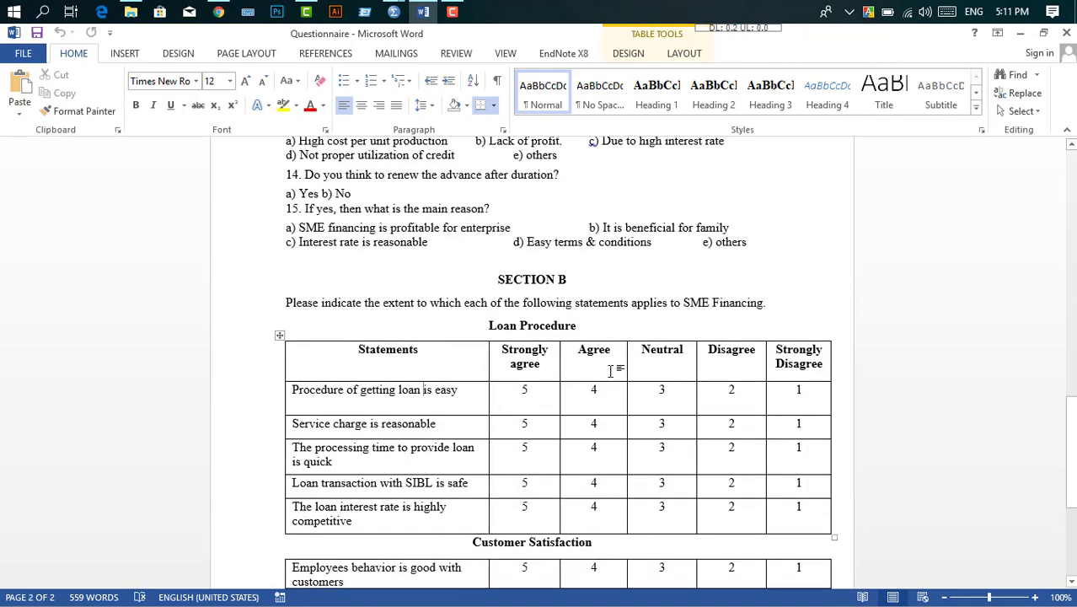
{"action": "scroll", "coordinate": [544, 385], "scroll_direction": "up", "scroll_amount": 15}
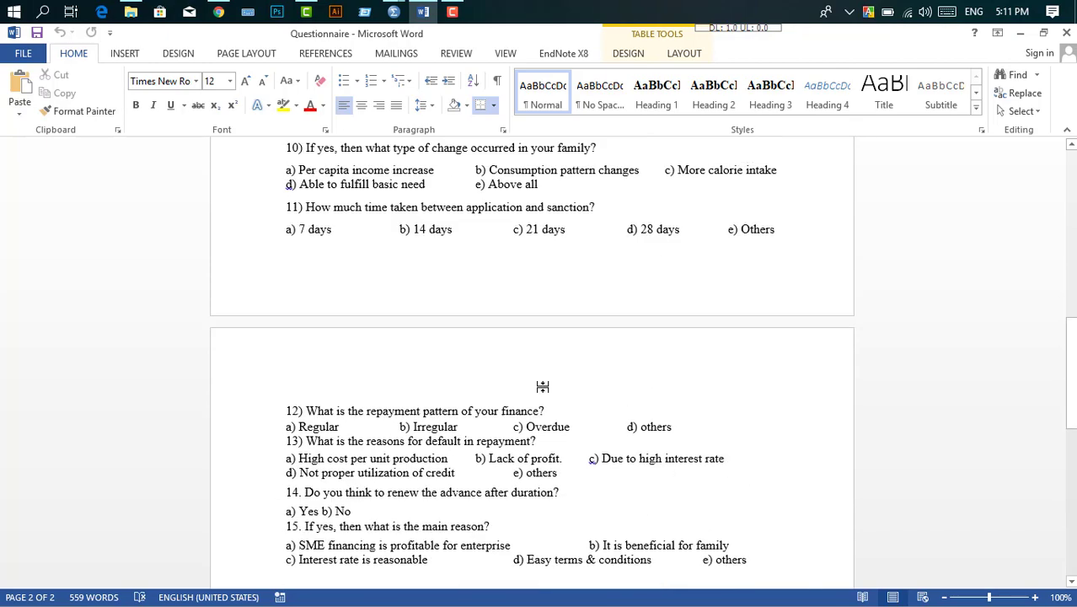
{"action": "scroll", "coordinate": [506, 373], "scroll_direction": "up", "scroll_amount": 1}
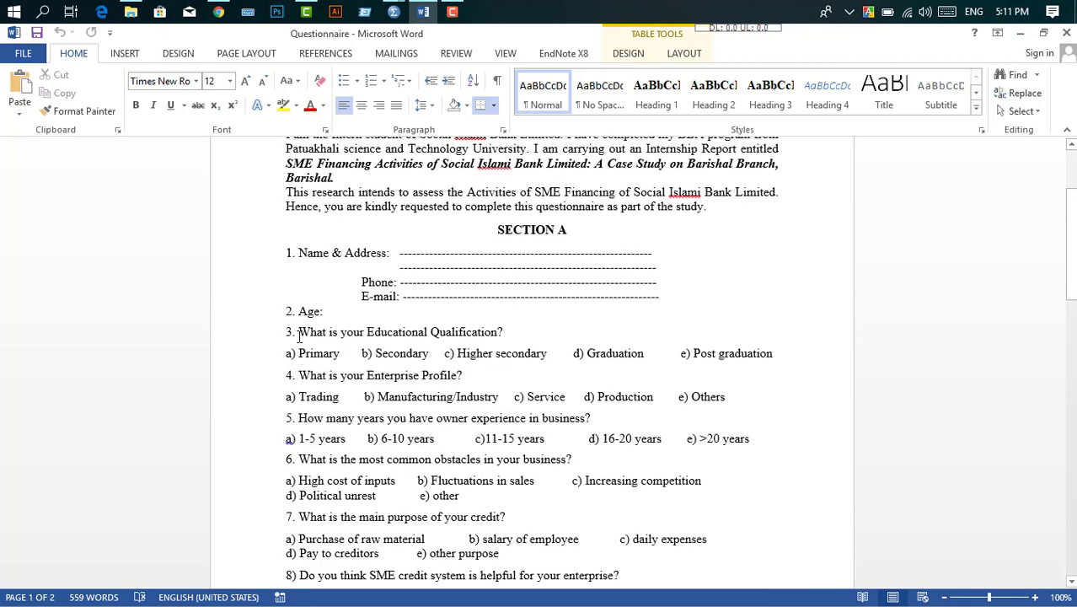
{"action": "left_click", "coordinate": [293, 353]}
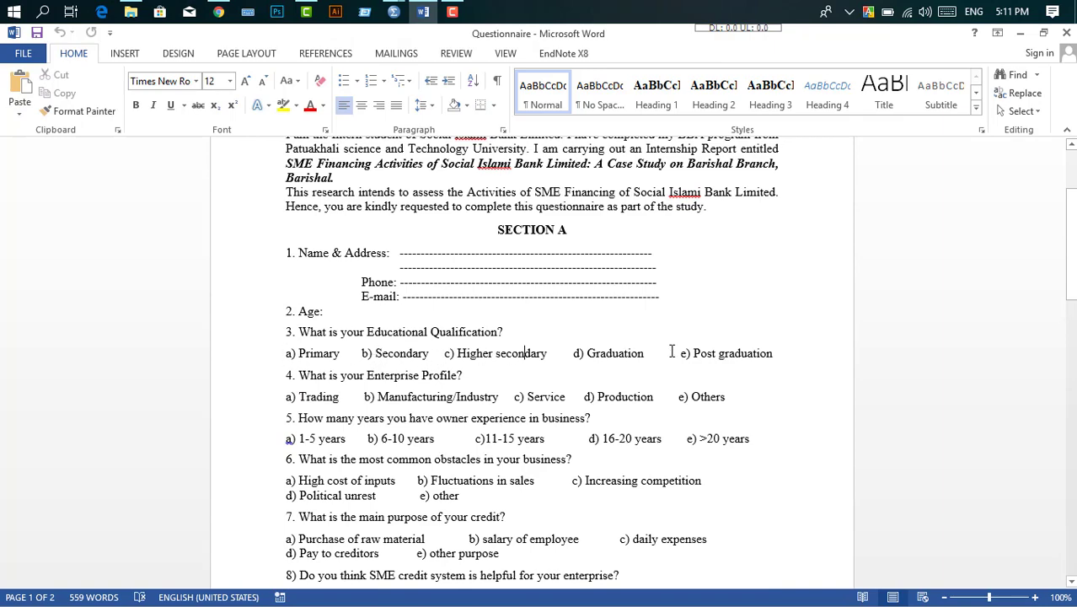
{"action": "scroll", "coordinate": [487, 374], "scroll_direction": "down", "scroll_amount": 10}
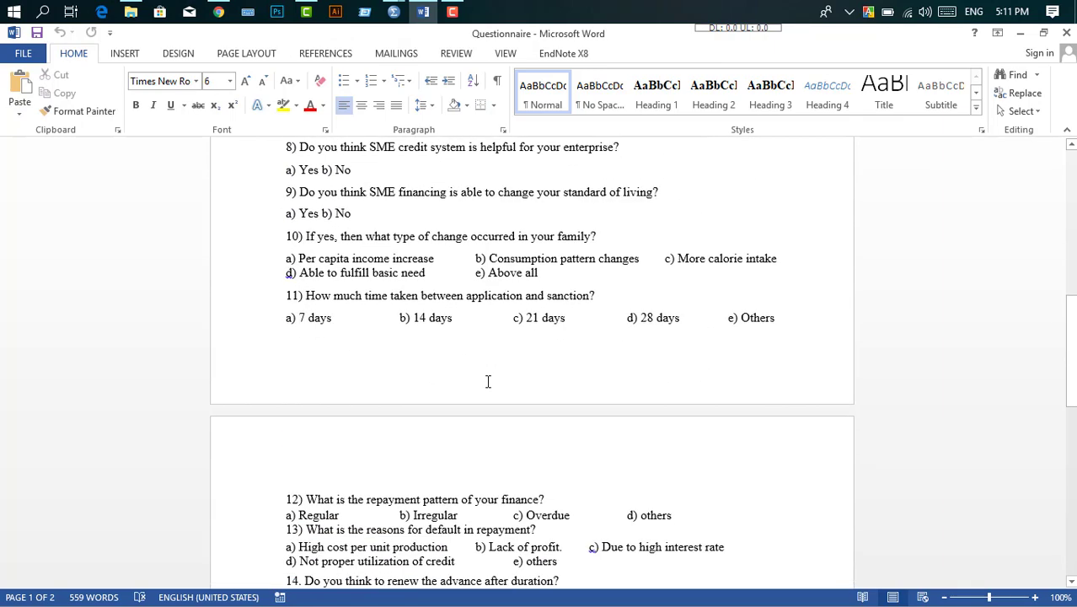
{"action": "scroll", "coordinate": [546, 403], "scroll_direction": "down", "scroll_amount": 3}
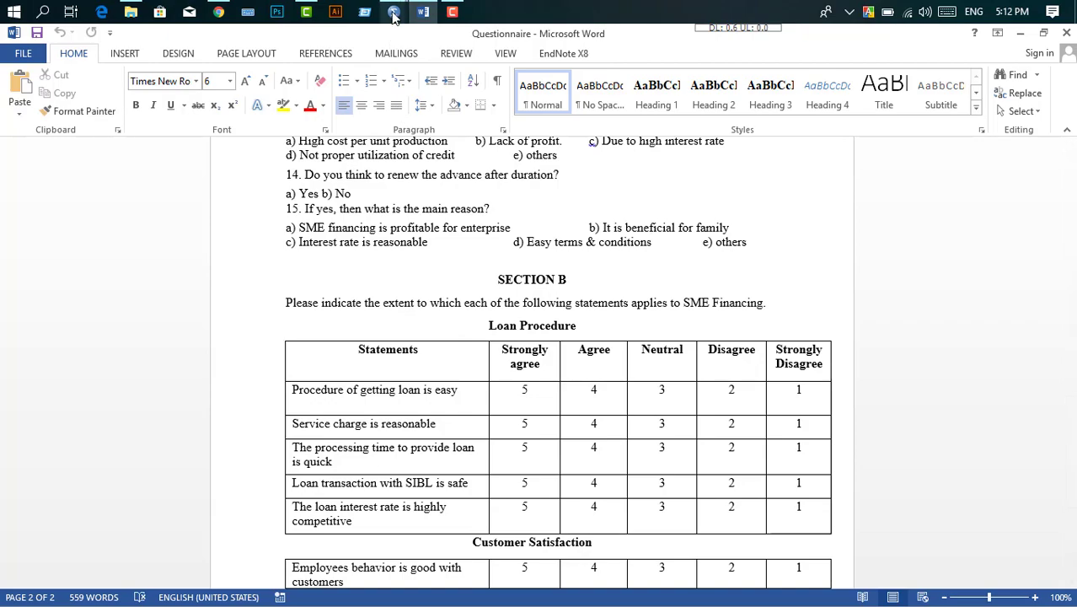
Review the educational qualification question again, along with the Loan Procedure statements in Section B
{"action": "scroll", "coordinate": [614, 349], "scroll_direction": "up", "scroll_amount": 8}
{"action": "scroll", "coordinate": [614, 350], "scroll_direction": "up", "scroll_amount": 12}
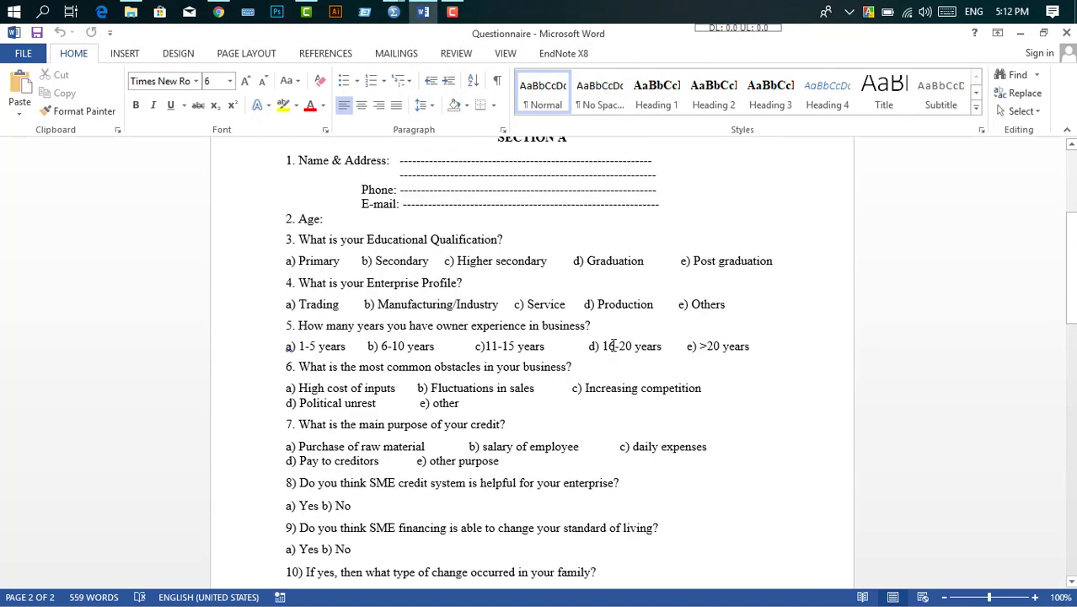
{"action": "scroll", "coordinate": [614, 342], "scroll_direction": "down", "scroll_amount": 2}
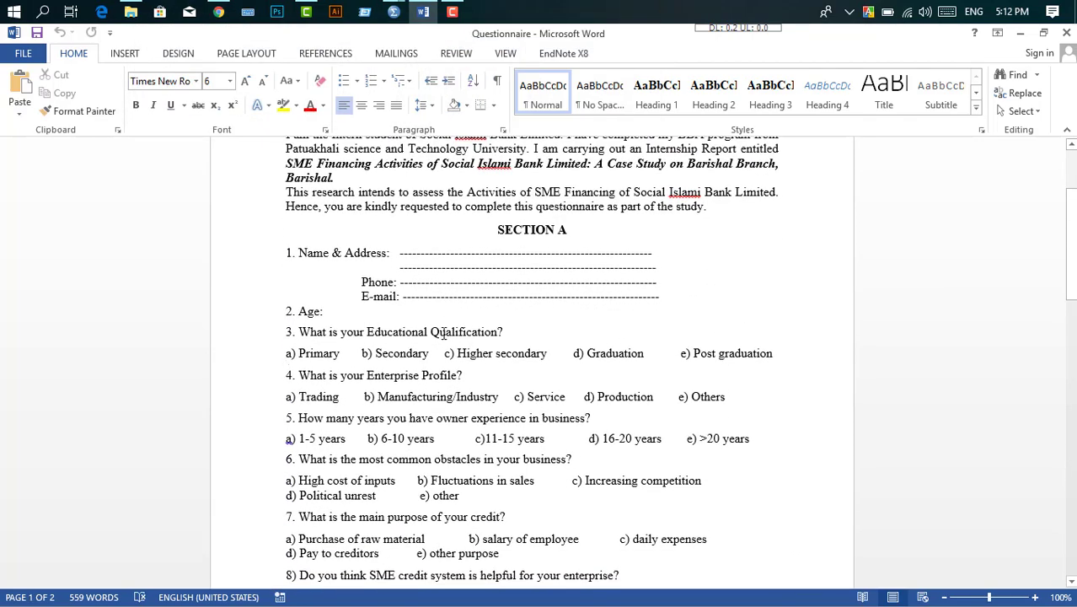
{"action": "left_click", "coordinate": [460, 332]}
{"action": "scroll", "coordinate": [479, 346], "scroll_direction": "down", "scroll_amount": 18}
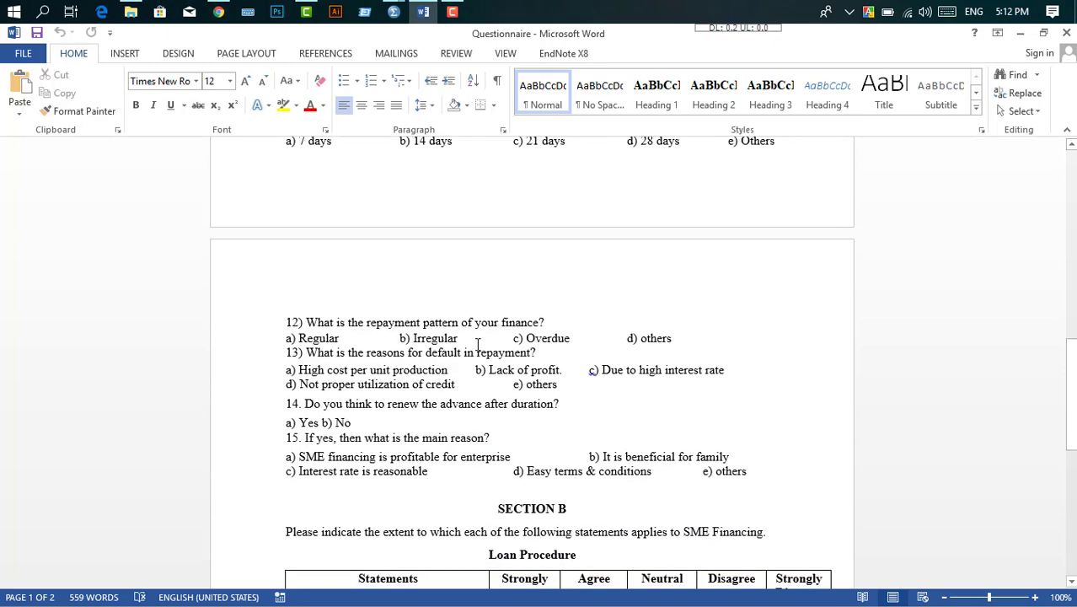
{"action": "left_click", "coordinate": [425, 350]}
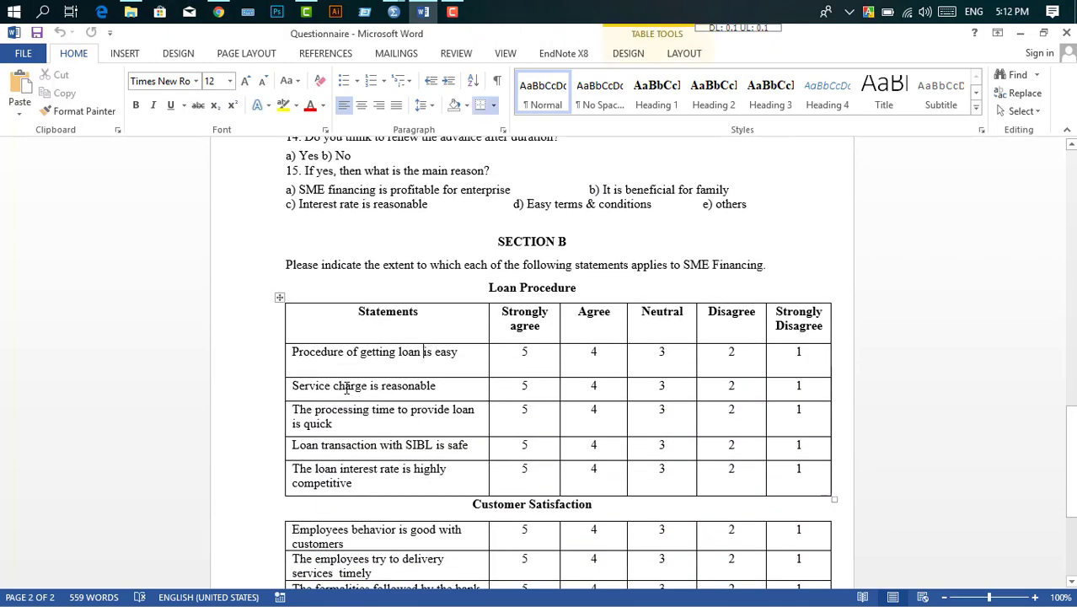
{"action": "scroll", "coordinate": [349, 383], "scroll_direction": "down", "scroll_amount": 1}
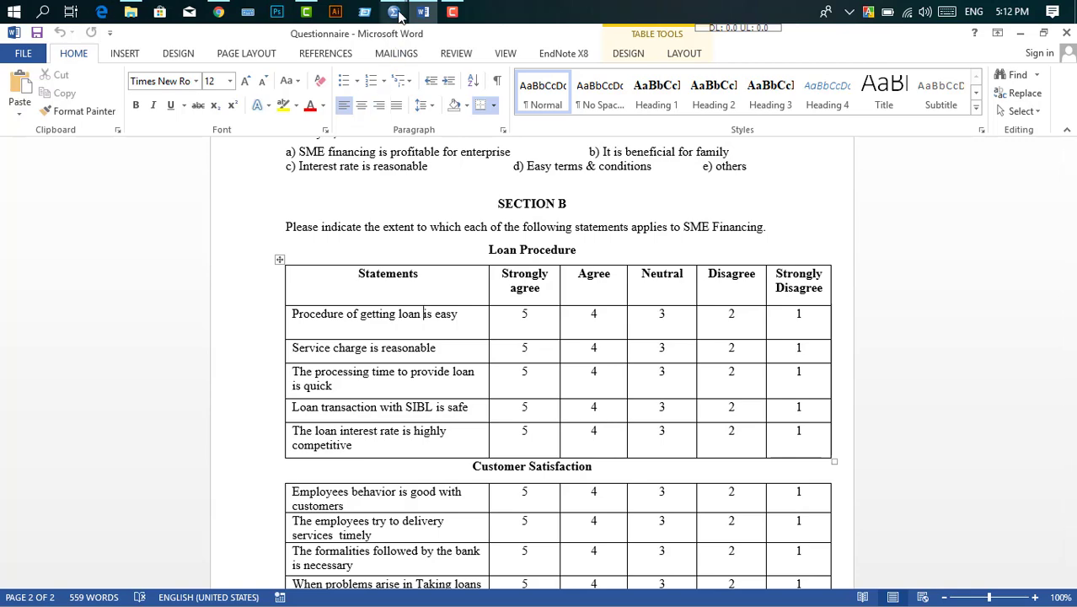
Switch back to the empty Untitled2 [DataSet2] dataset in SPSS and show its variable definitions in Variable View
{"action": "mouse_move", "coordinate": [394, 11]}
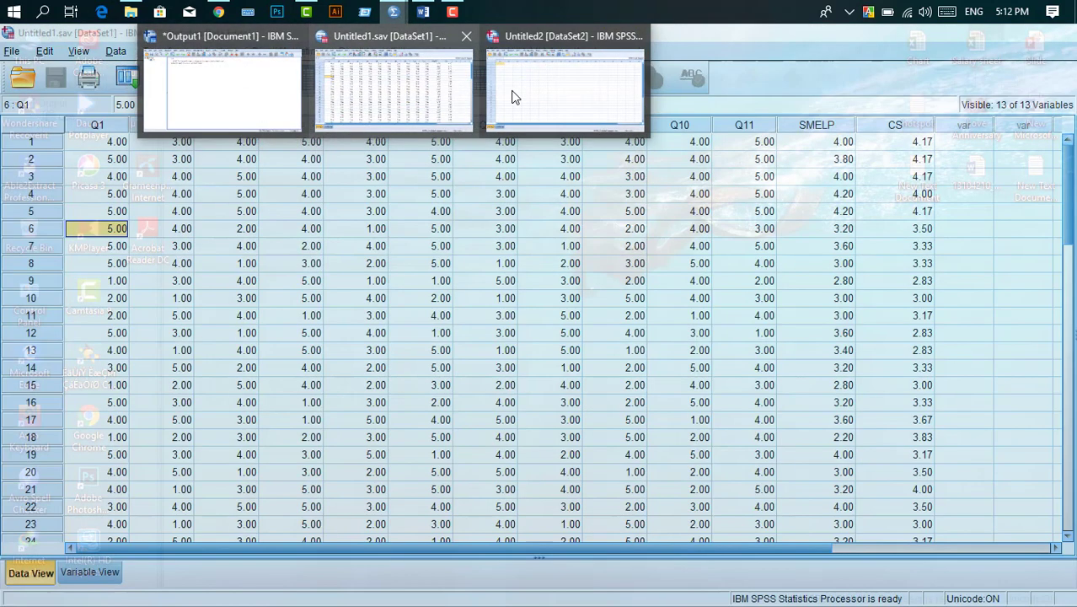
{"action": "left_click", "coordinate": [521, 88]}
{"action": "left_click", "coordinate": [173, 228]}
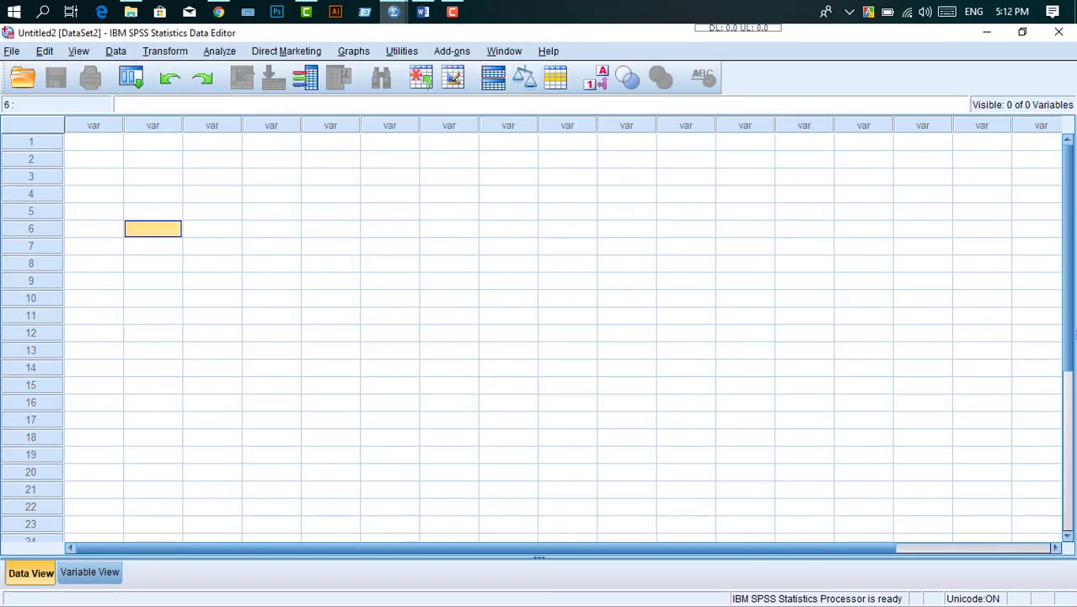
{"action": "left_click", "coordinate": [88, 573]}
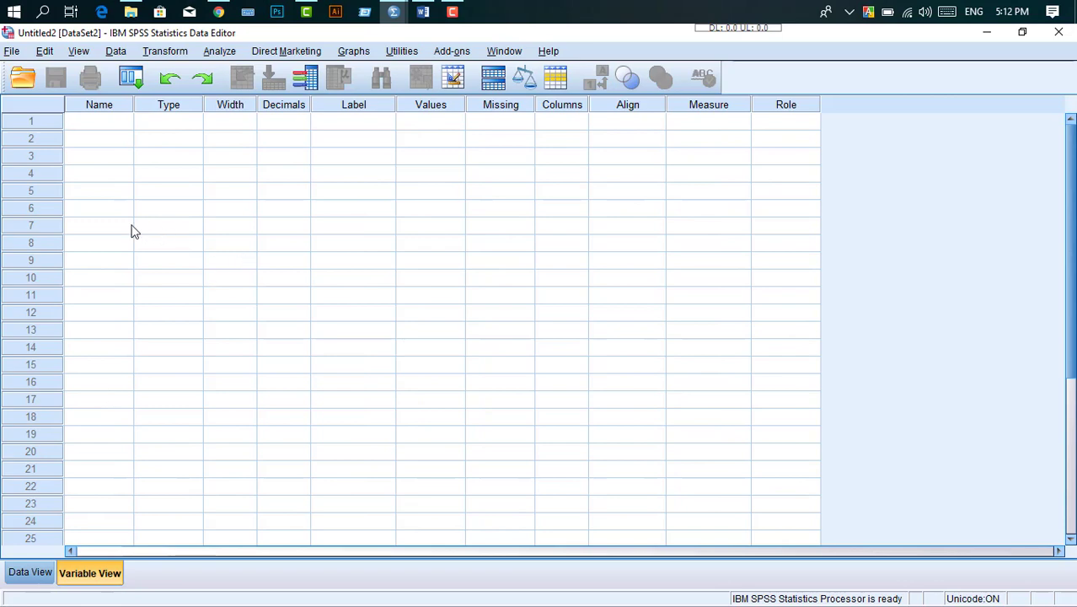
{"action": "left_click", "coordinate": [31, 572]}
{"action": "left_click", "coordinate": [89, 573]}
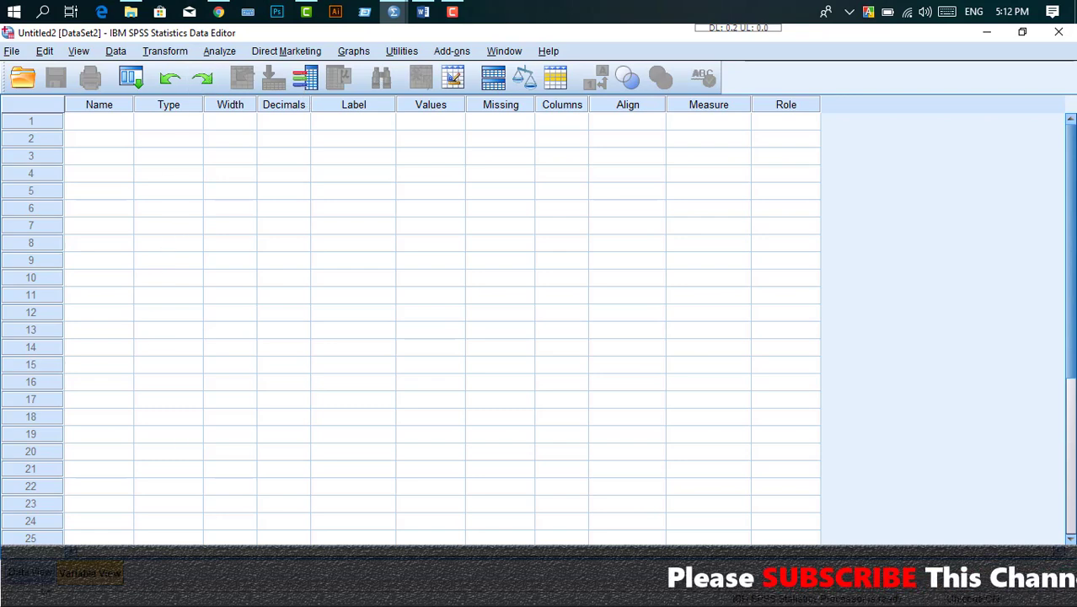
{"action": "key", "text": "ctrl+t"}
{"action": "key", "text": "ctrl+t"}
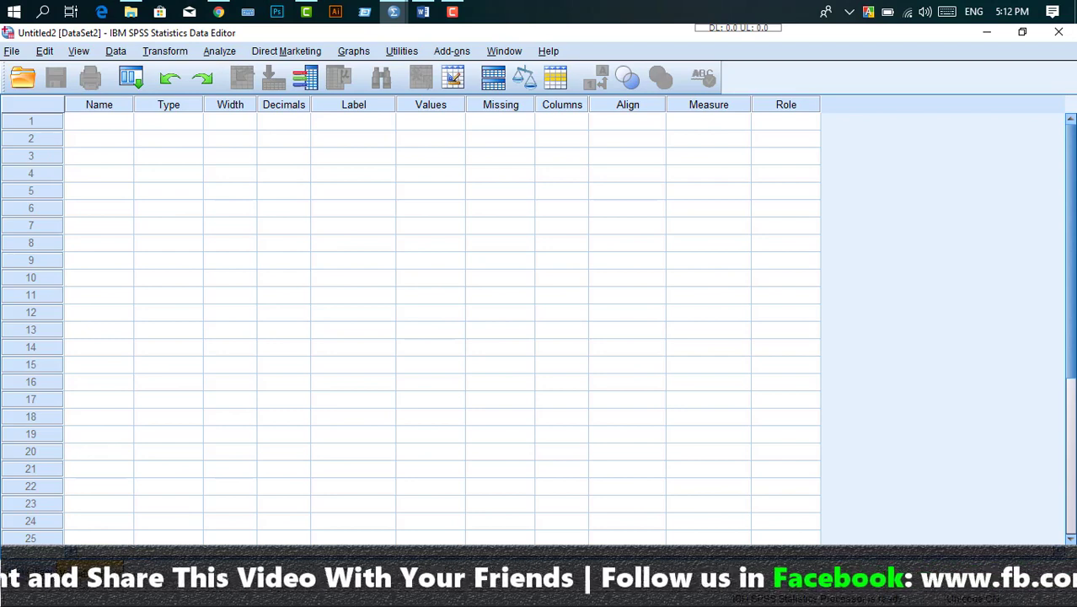
Define five variables in the first five rows, named Q1, Q2, Q3, Q4 and Q5
{"action": "left_click", "coordinate": [97, 121]}
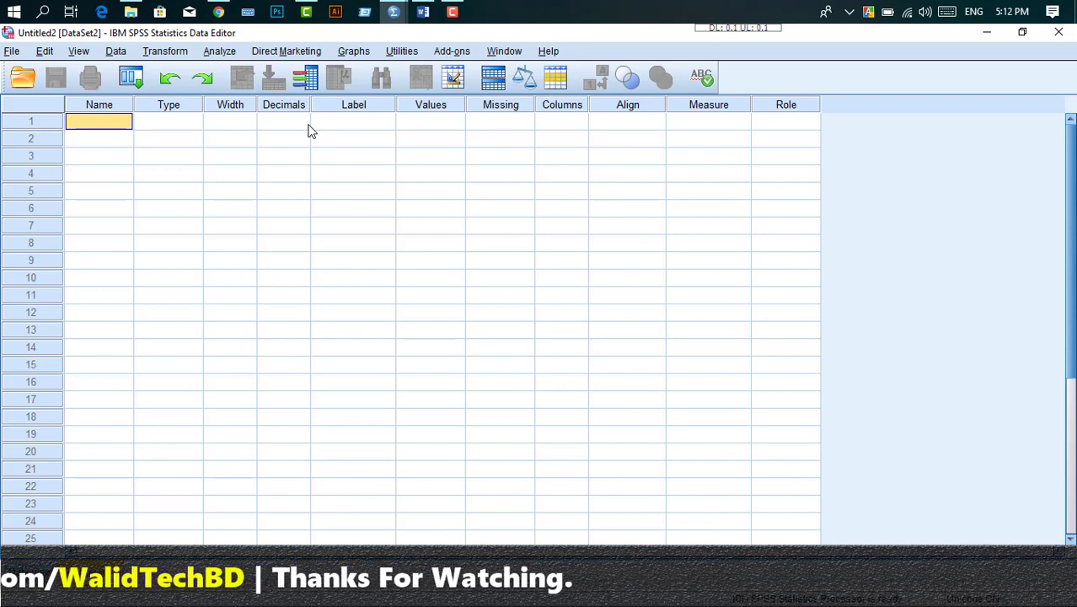
{"action": "type", "text": "Q1"}
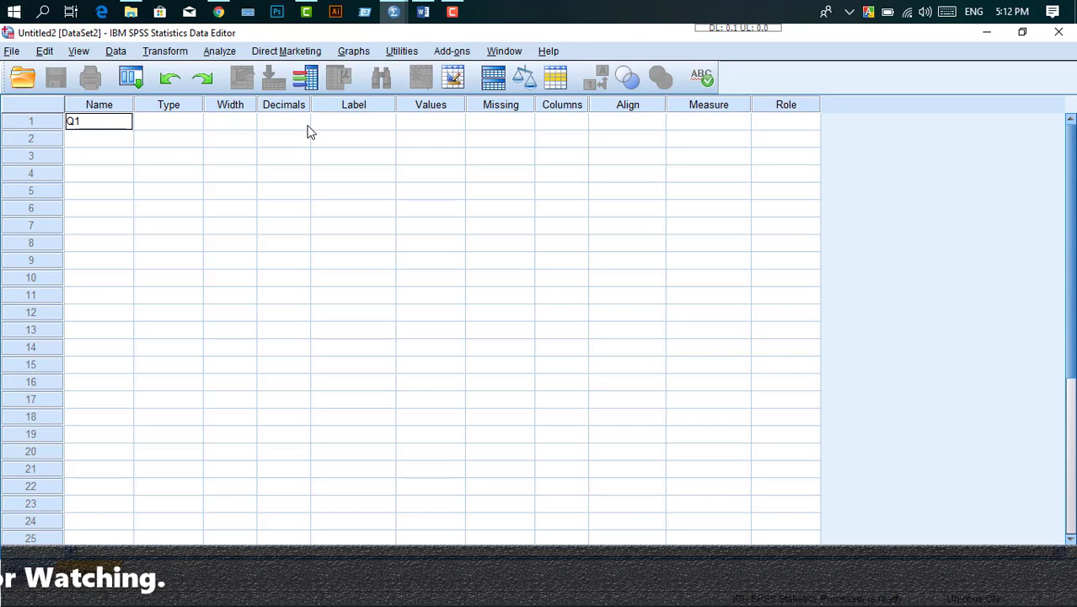
{"action": "key", "text": "Return"}
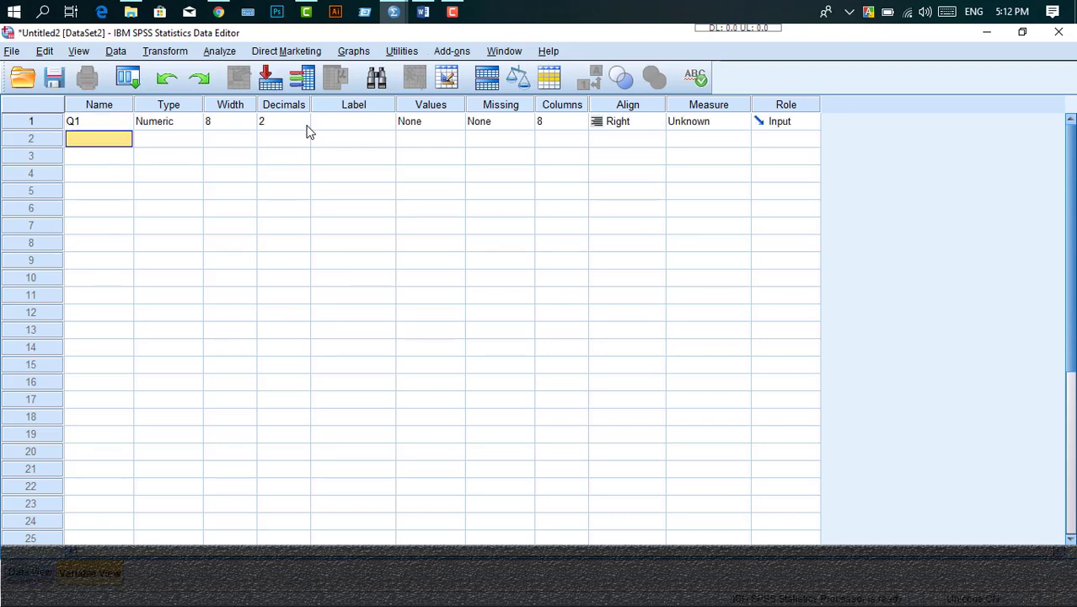
{"action": "type", "text": "Q2"}
{"action": "key", "text": "Return"}
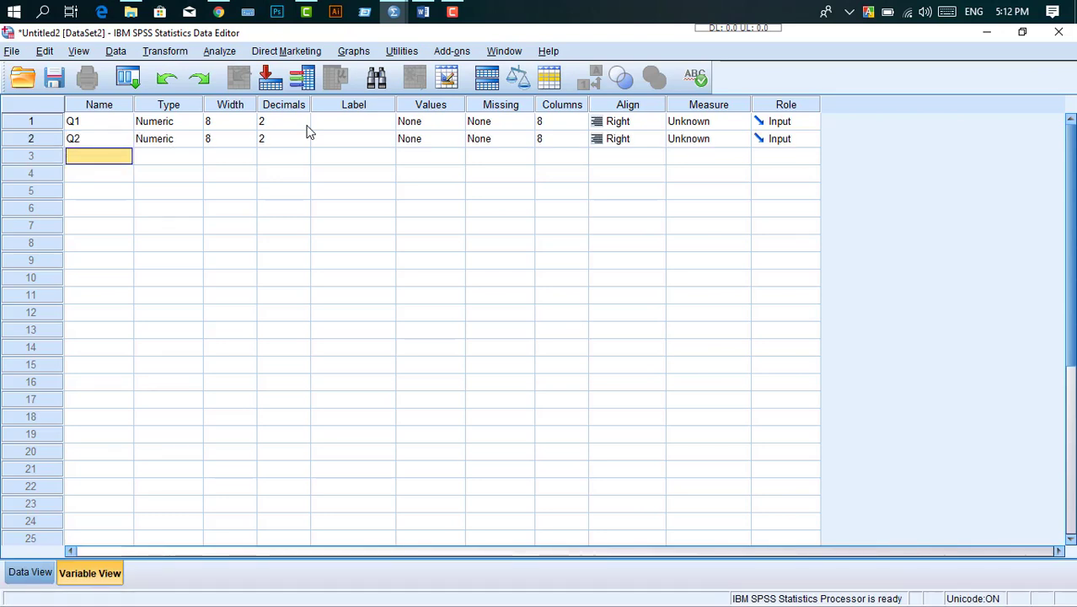
{"action": "type", "text": "Q3"}
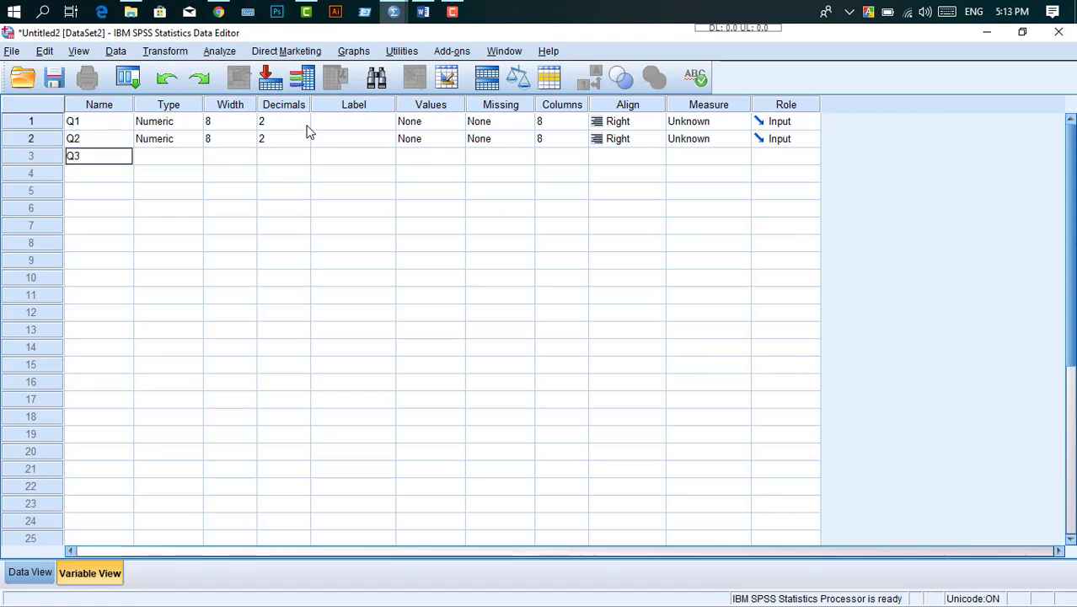
{"action": "key", "text": "Return"}
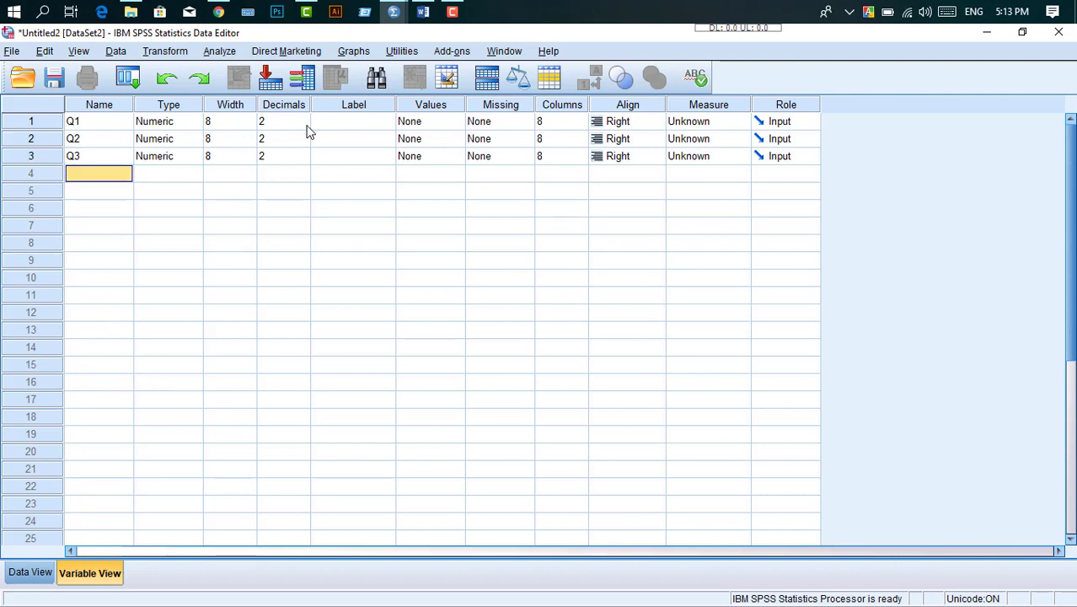
{"action": "type", "text": "Q4"}
{"action": "key", "text": "Return"}
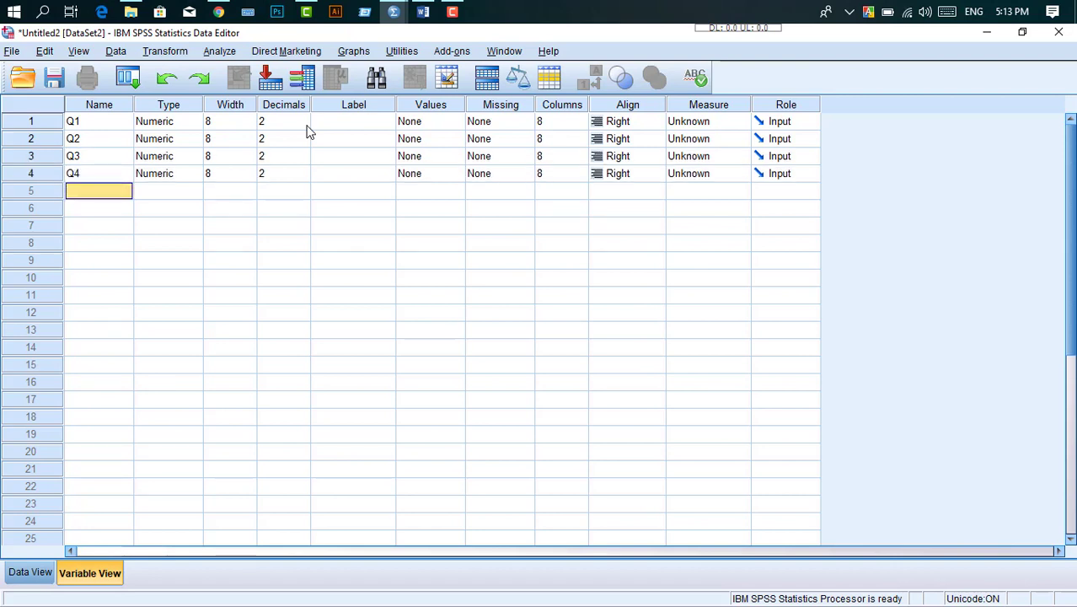
{"action": "type", "text": "Q5"}
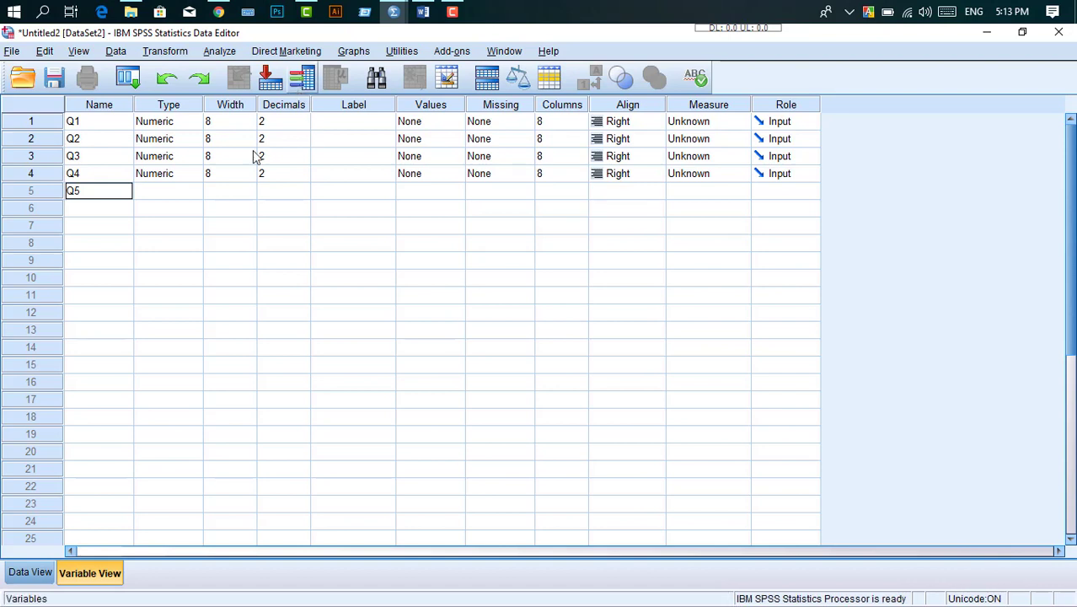
{"action": "left_click", "coordinate": [177, 163]}
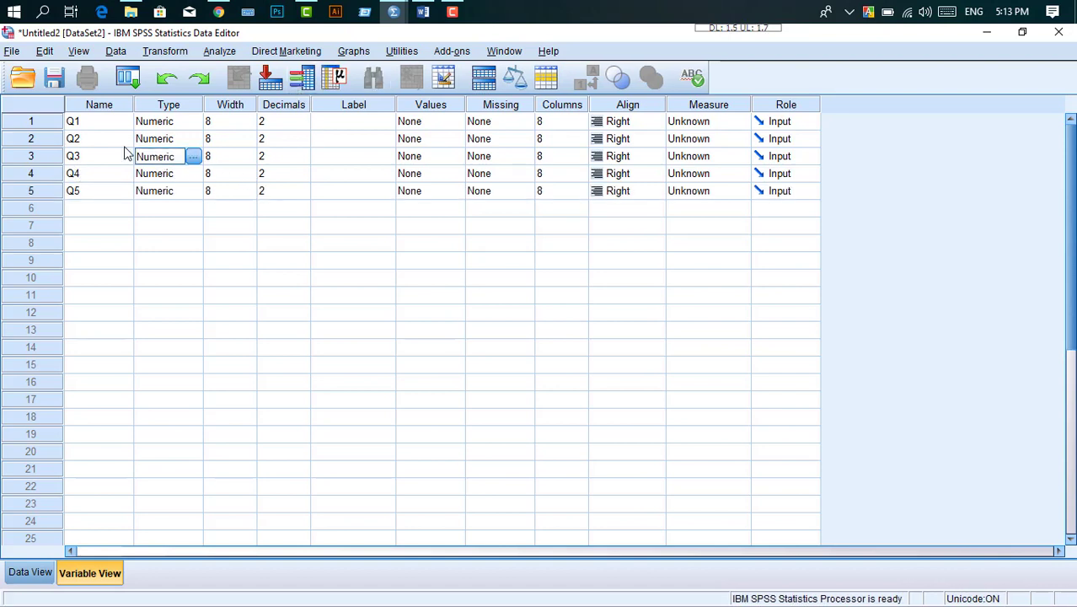
Review the names of the five question variables, from Q1 through Q5
{"action": "left_click", "coordinate": [43, 193]}
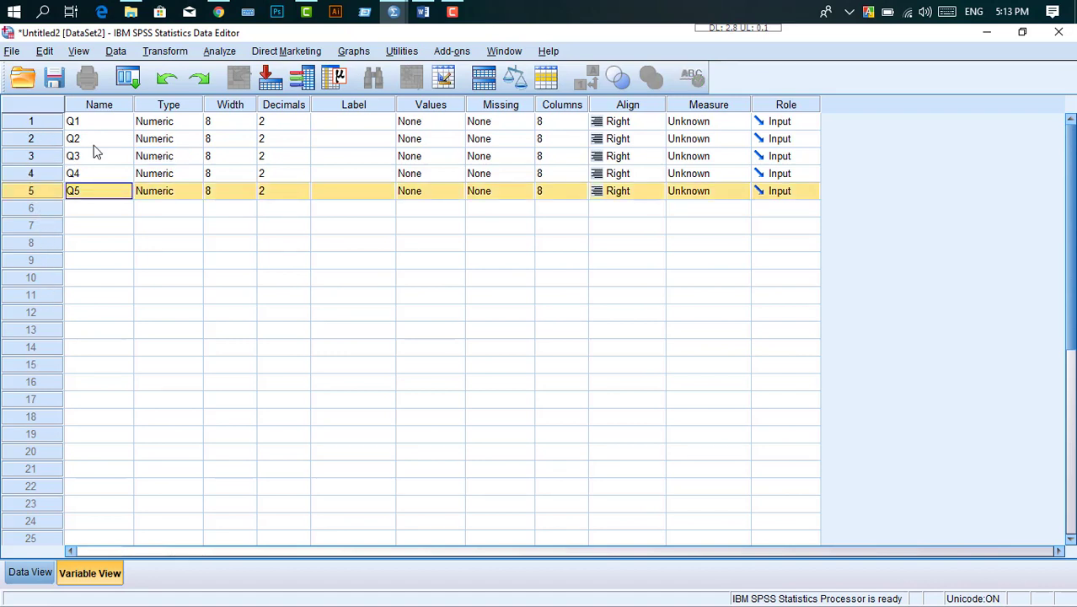
{"action": "left_click", "coordinate": [93, 145]}
{"action": "left_click", "coordinate": [81, 193]}
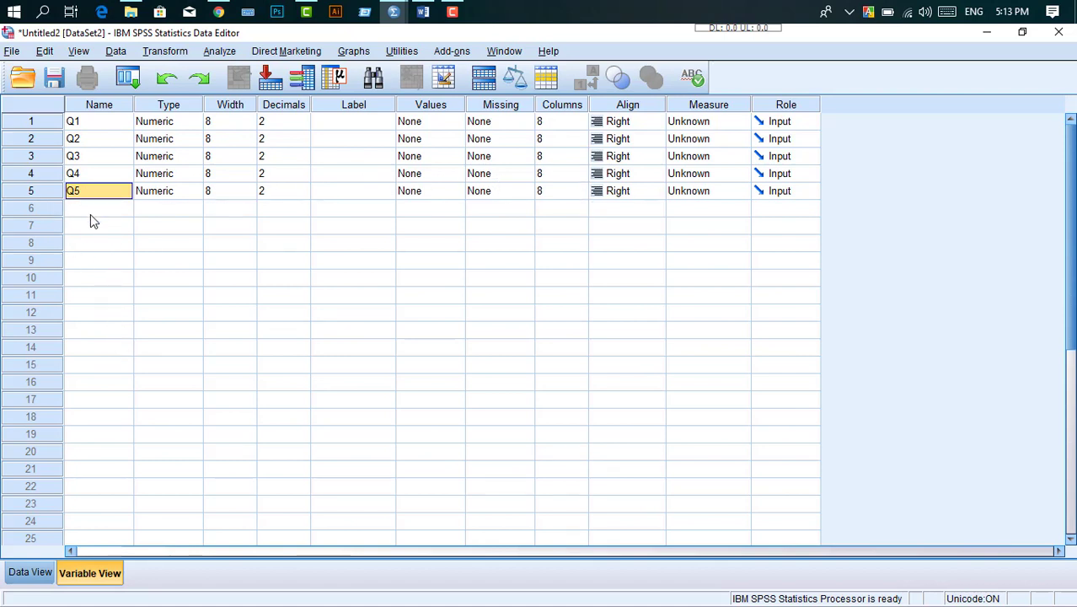
{"action": "left_click", "coordinate": [157, 194]}
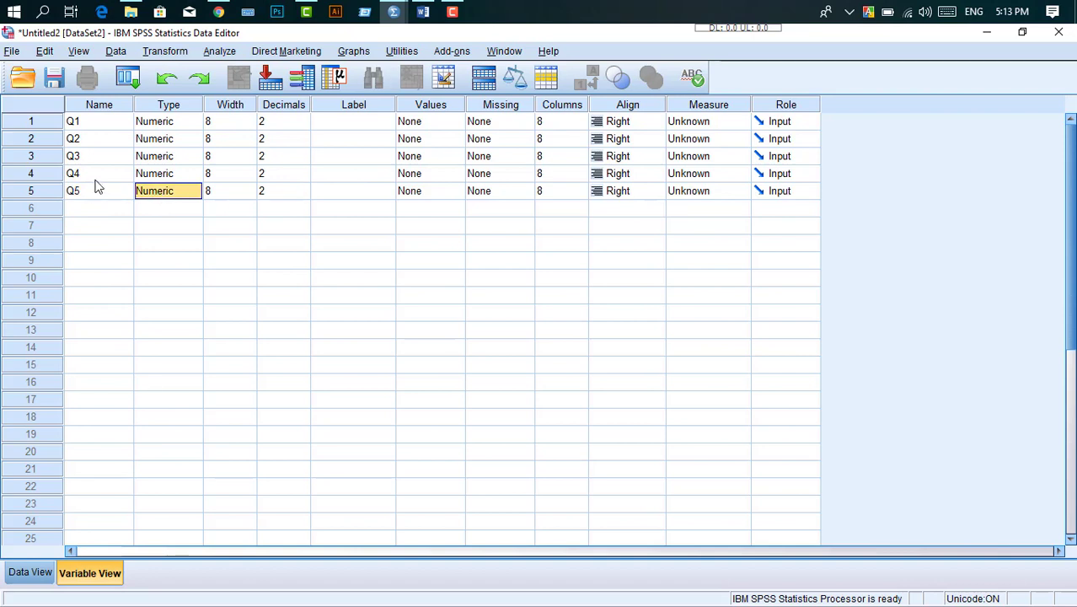
{"action": "left_click", "coordinate": [90, 194]}
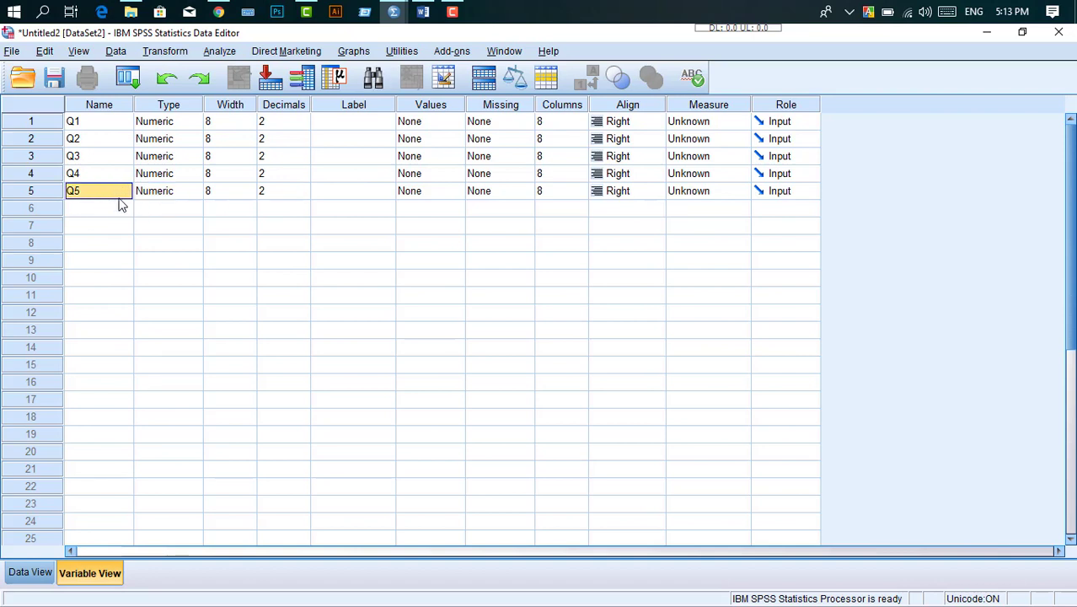
{"action": "left_click", "coordinate": [106, 176]}
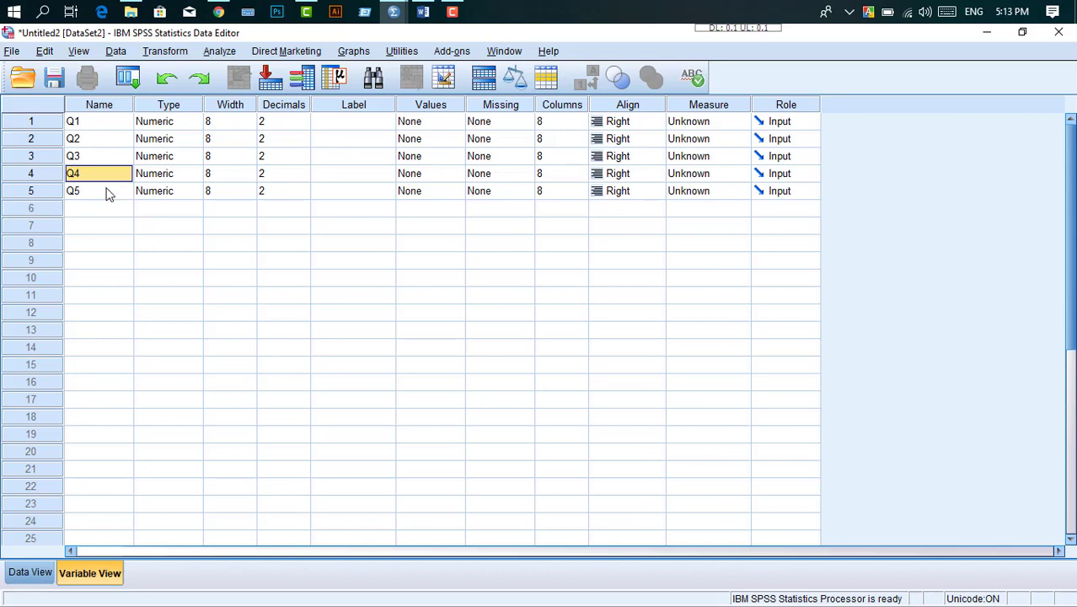
{"action": "left_click", "coordinate": [107, 193]}
{"action": "left_click_drag", "start_coordinate": [105, 125], "coordinate": [111, 174]}
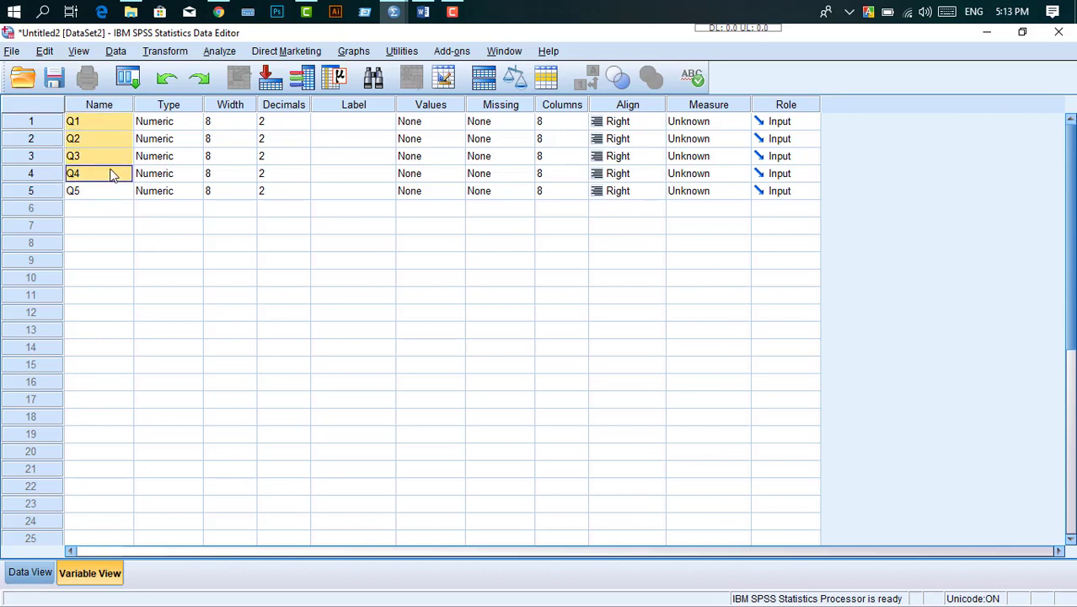
{"action": "left_click", "coordinate": [106, 194]}
{"action": "left_click", "coordinate": [102, 126]}
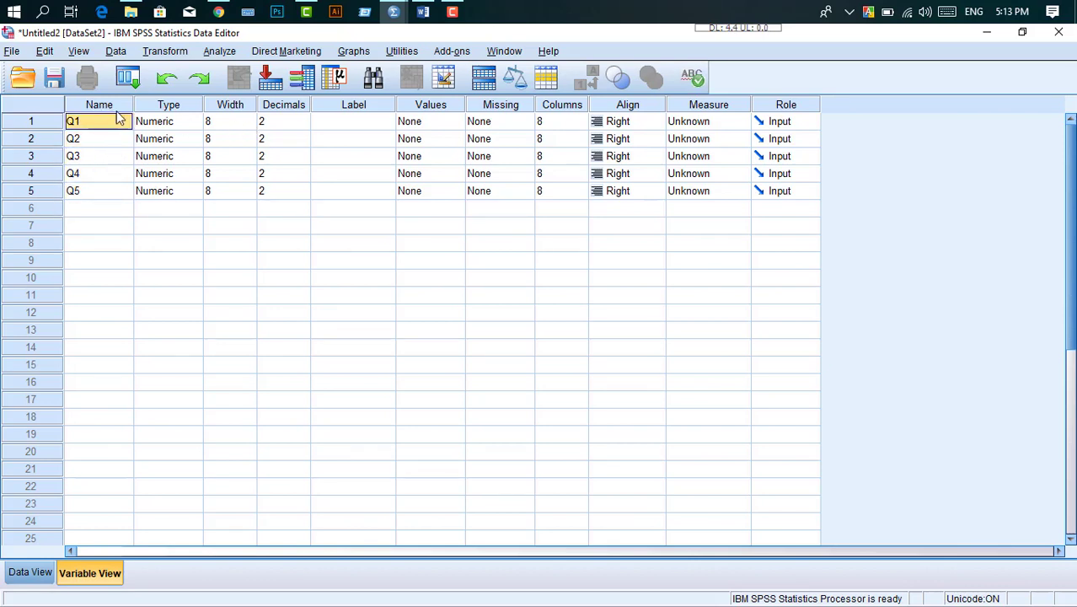
Check the Type settings of the variables, view the available types for Q1 and confirm Numeric
{"action": "left_click", "coordinate": [184, 127]}
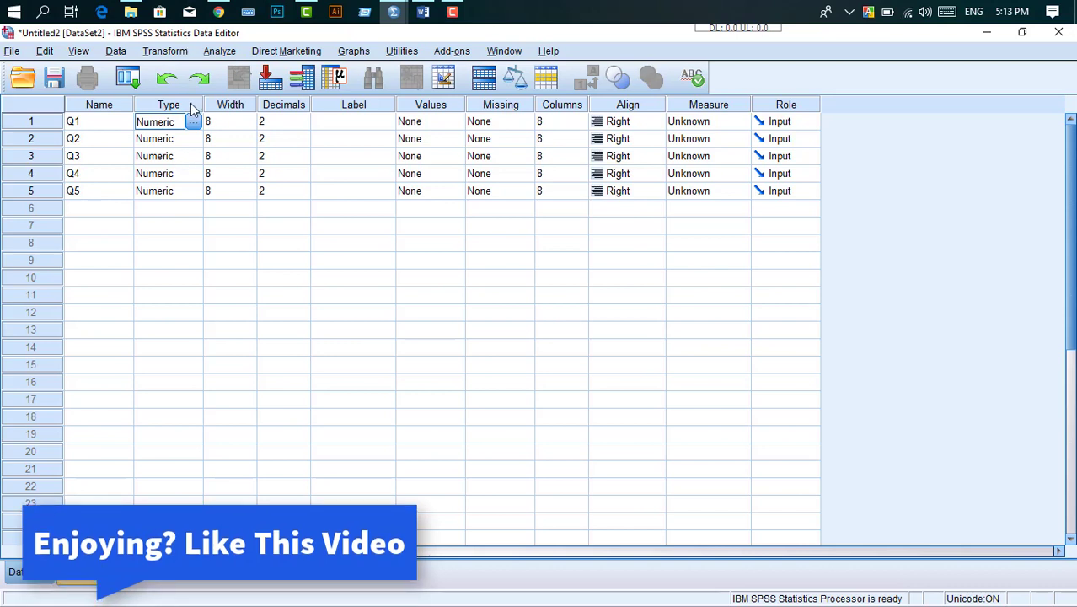
{"action": "left_click", "coordinate": [176, 162]}
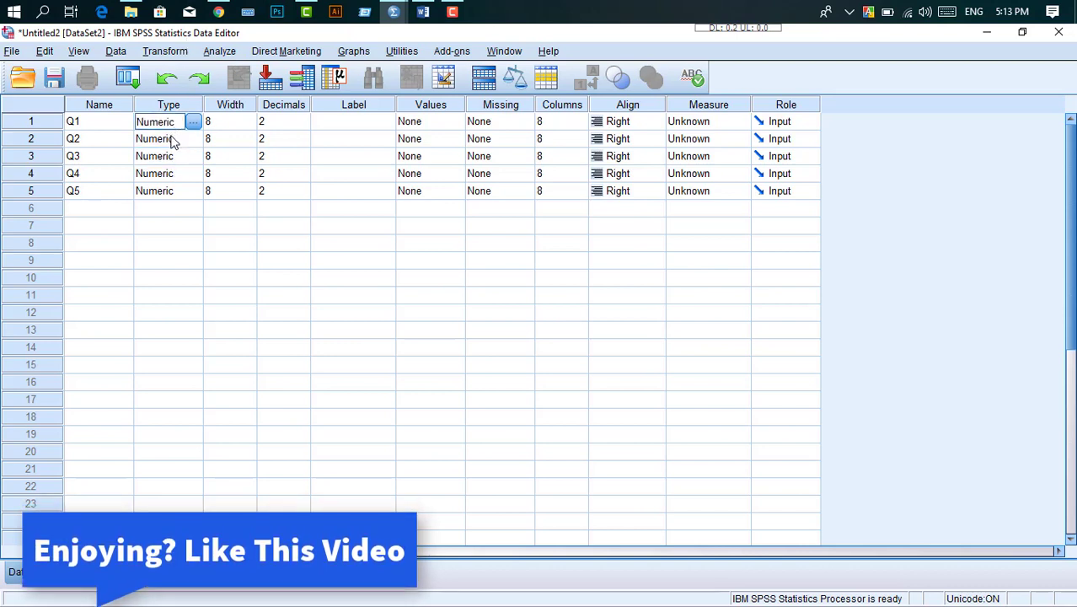
{"action": "left_click", "coordinate": [175, 140]}
{"action": "left_click", "coordinate": [167, 159]}
{"action": "left_click", "coordinate": [173, 121]}
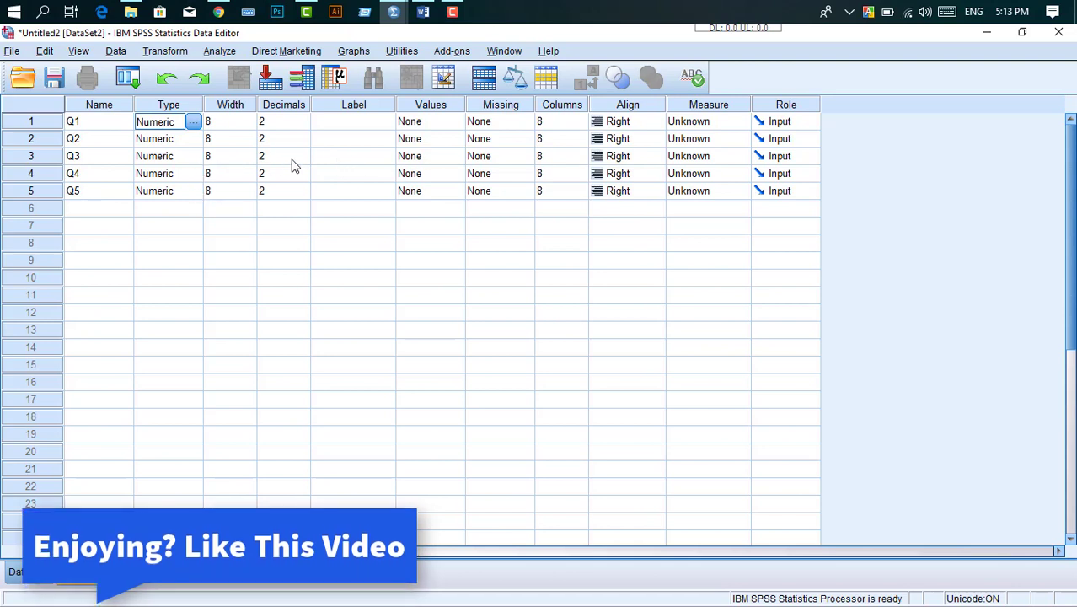
{"action": "left_click", "coordinate": [173, 139]}
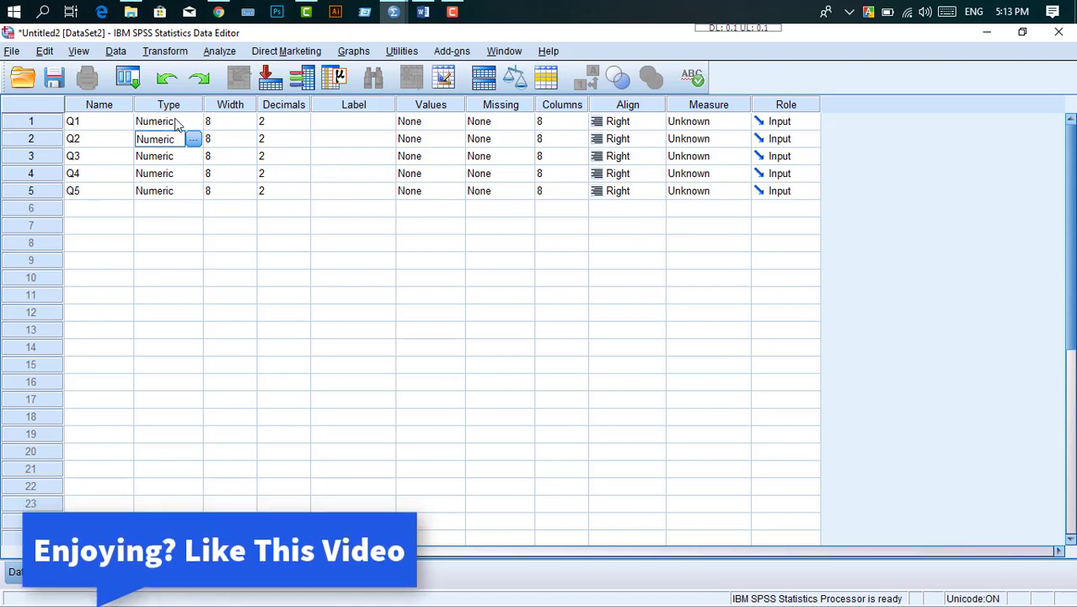
{"action": "left_click", "coordinate": [173, 122]}
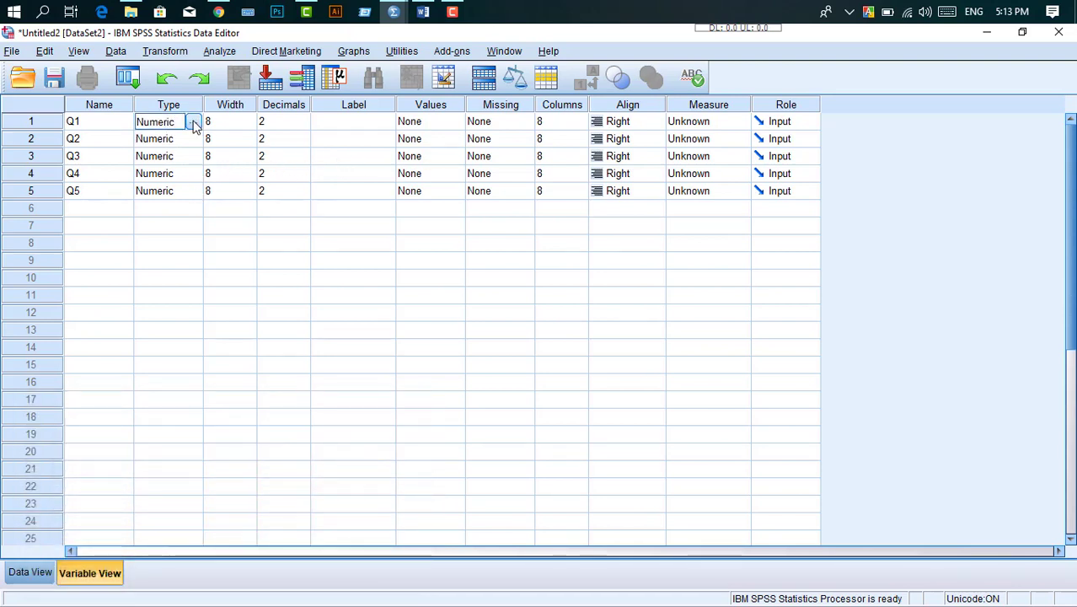
{"action": "left_click", "coordinate": [193, 124]}
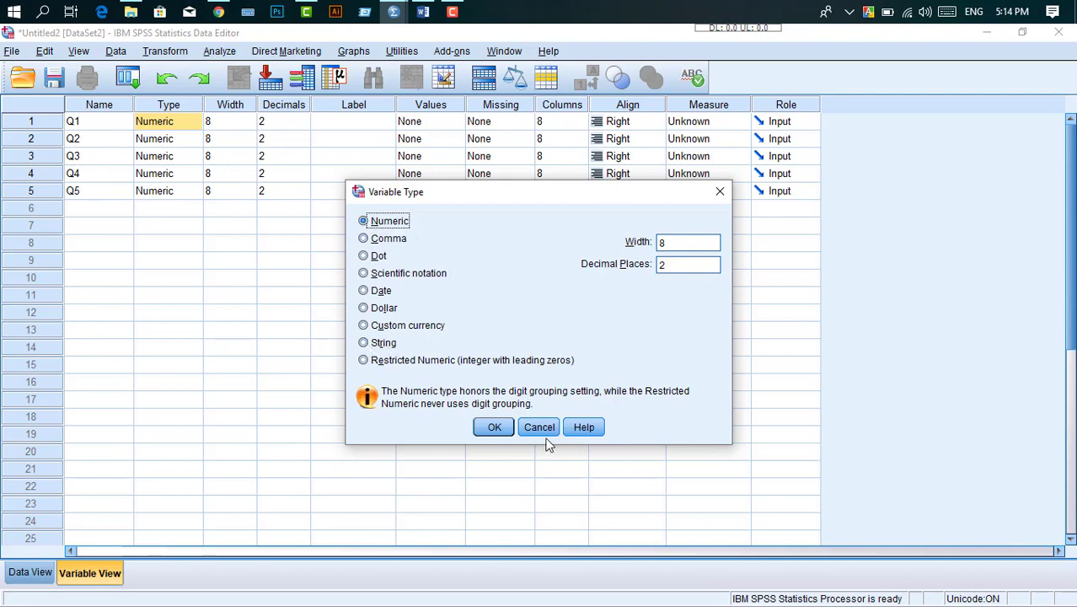
{"action": "left_click", "coordinate": [495, 427]}
{"action": "left_click", "coordinate": [166, 139]}
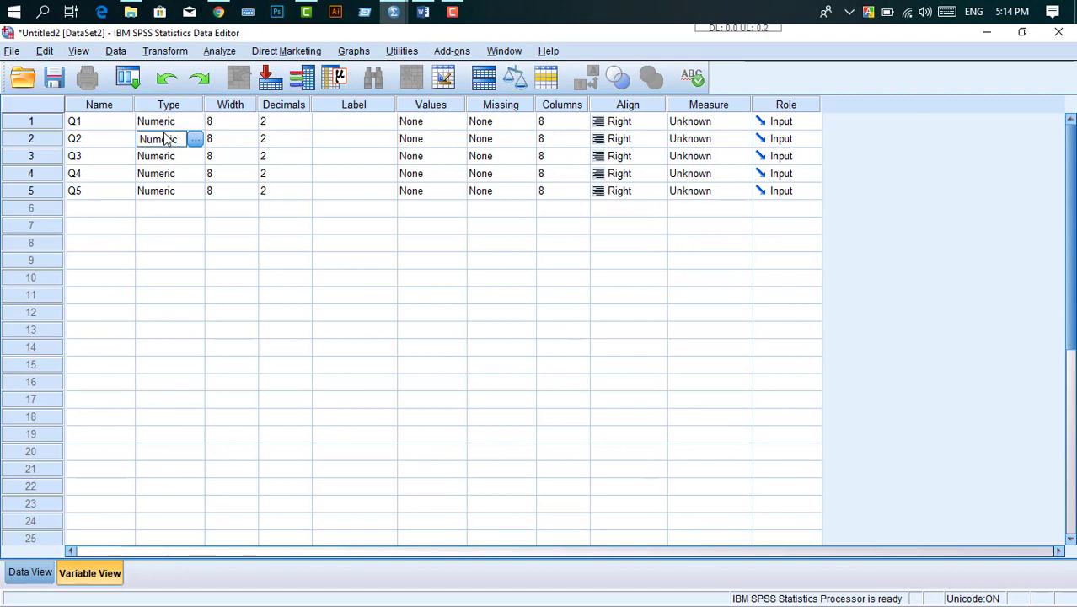
Review the Width settings of the variables Q1 to Q5
{"action": "left_click", "coordinate": [236, 123]}
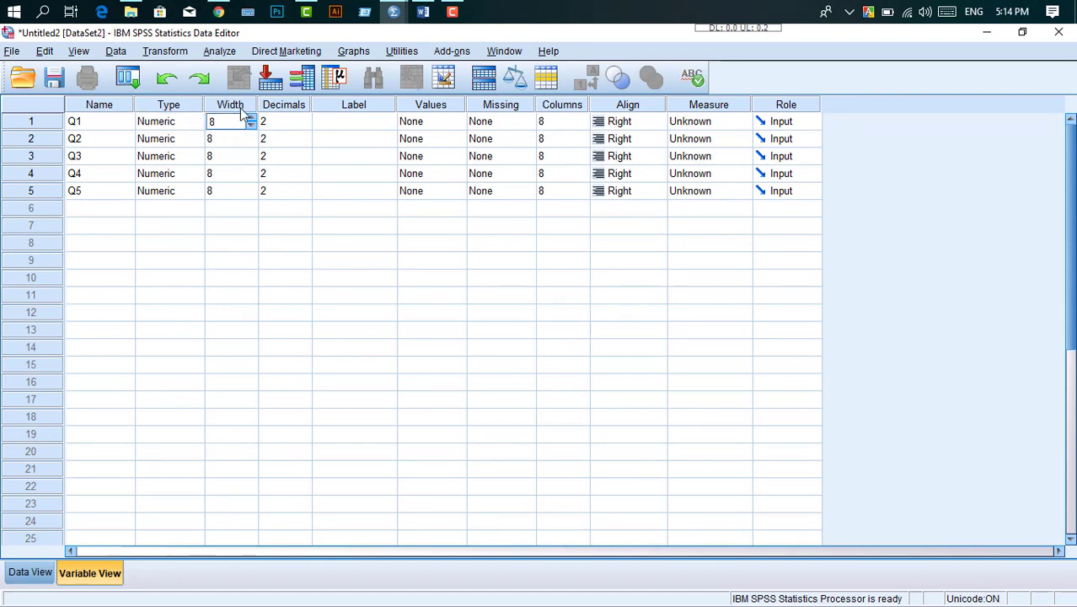
{"action": "left_click", "coordinate": [231, 140]}
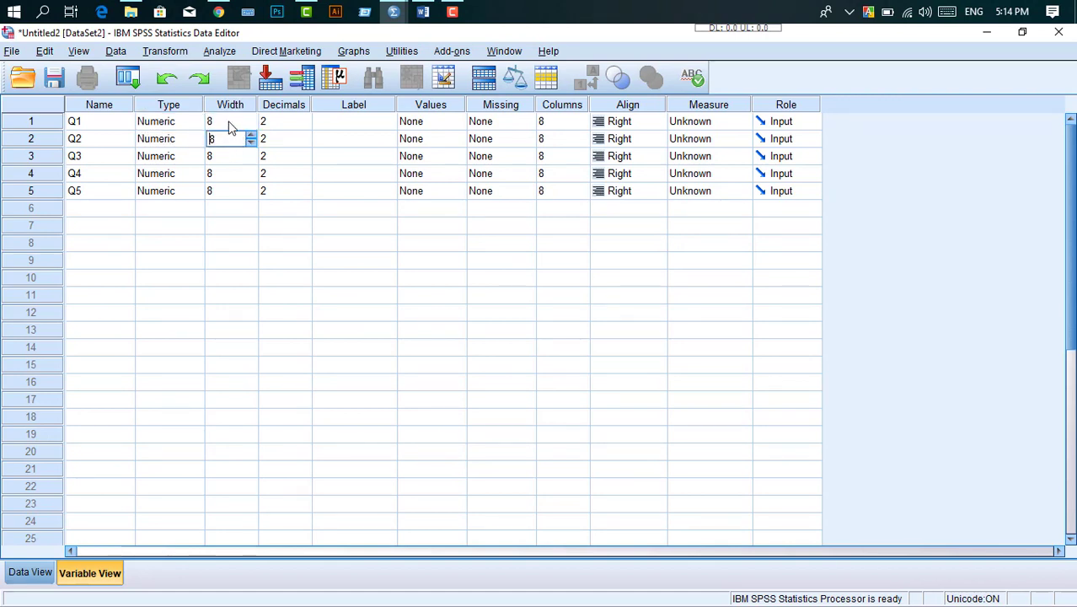
{"action": "key", "text": "Up"}
{"action": "key", "text": "Down"}
{"action": "left_click", "coordinate": [232, 191]}
{"action": "left_click", "coordinate": [228, 158]}
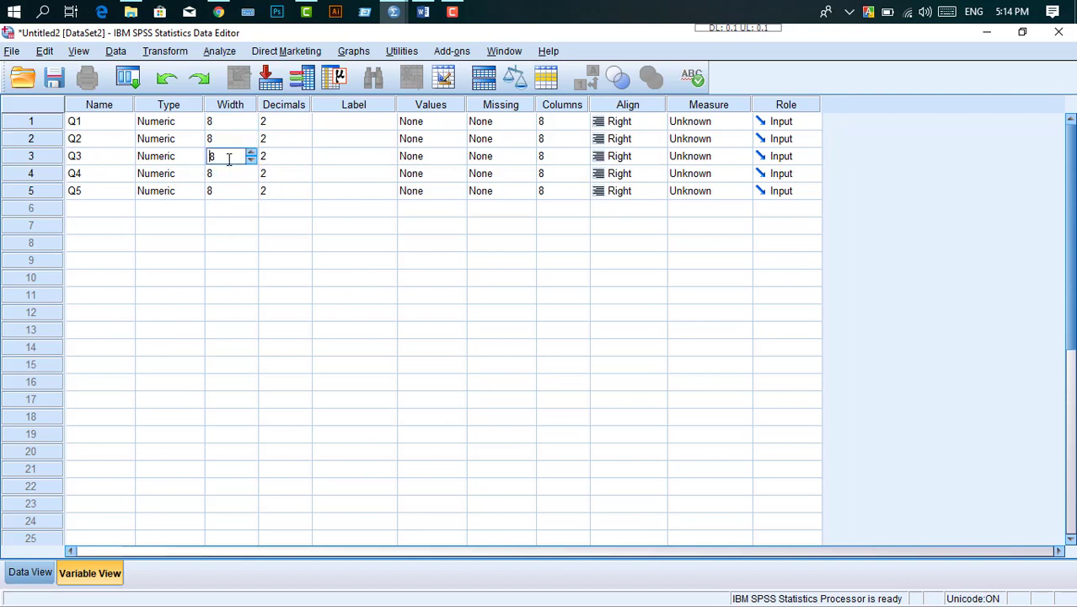
{"action": "left_click", "coordinate": [228, 175]}
{"action": "left_click", "coordinate": [227, 140]}
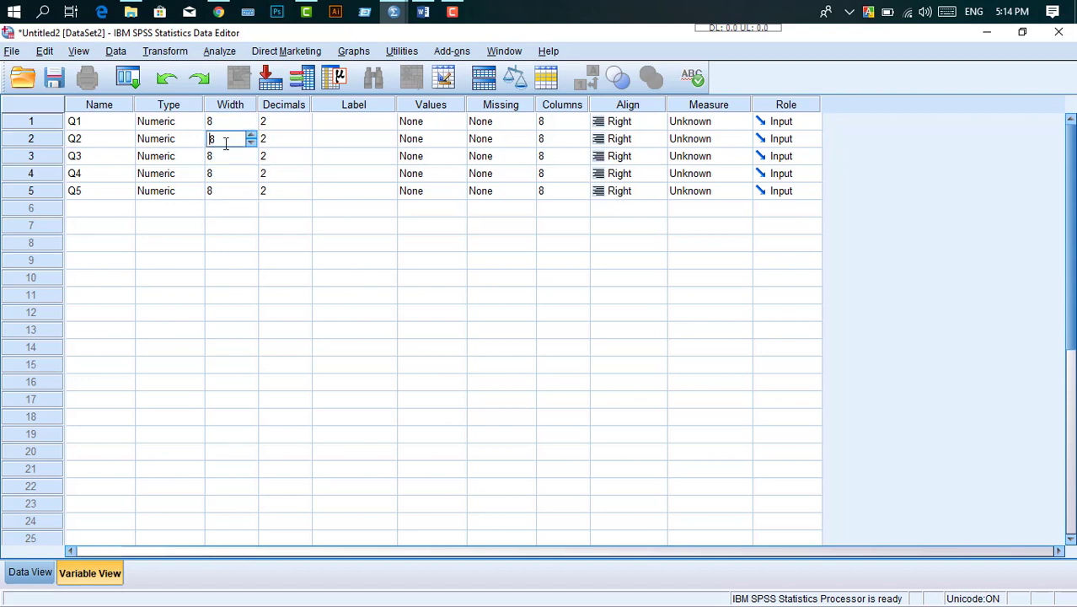
{"action": "left_click", "coordinate": [228, 171]}
Examine the Decimals settings of the first three question variables
{"action": "left_click", "coordinate": [291, 121]}
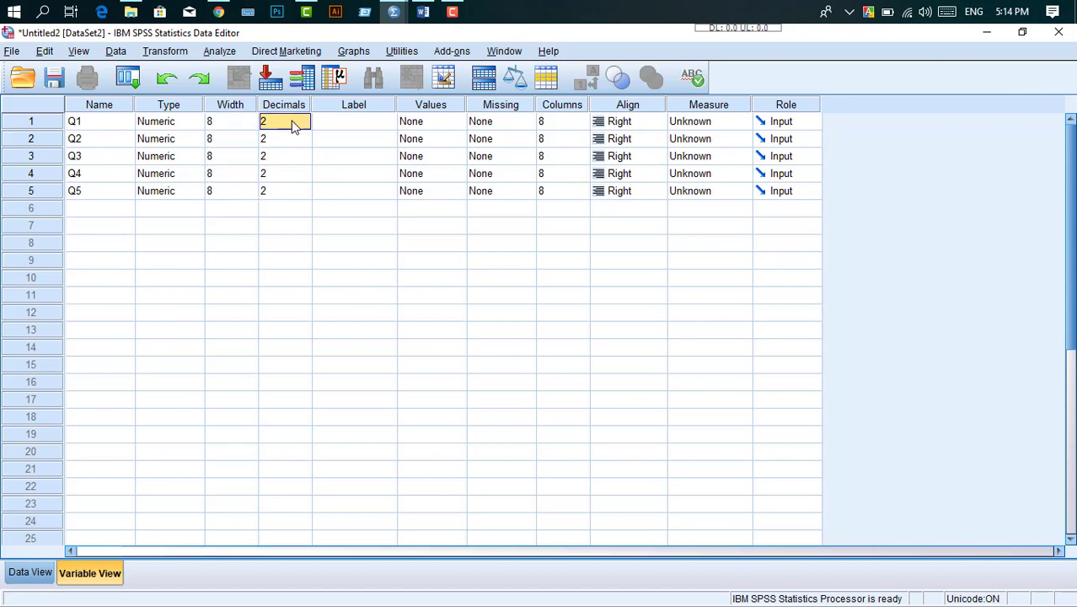
{"action": "left_click", "coordinate": [286, 139]}
{"action": "left_click", "coordinate": [287, 122]}
{"action": "left_click", "coordinate": [285, 156]}
{"action": "left_click", "coordinate": [290, 123]}
{"action": "left_click", "coordinate": [305, 119]}
{"action": "left_click", "coordinate": [287, 140]}
{"action": "left_click", "coordinate": [278, 122]}
{"action": "left_click", "coordinate": [276, 137]}
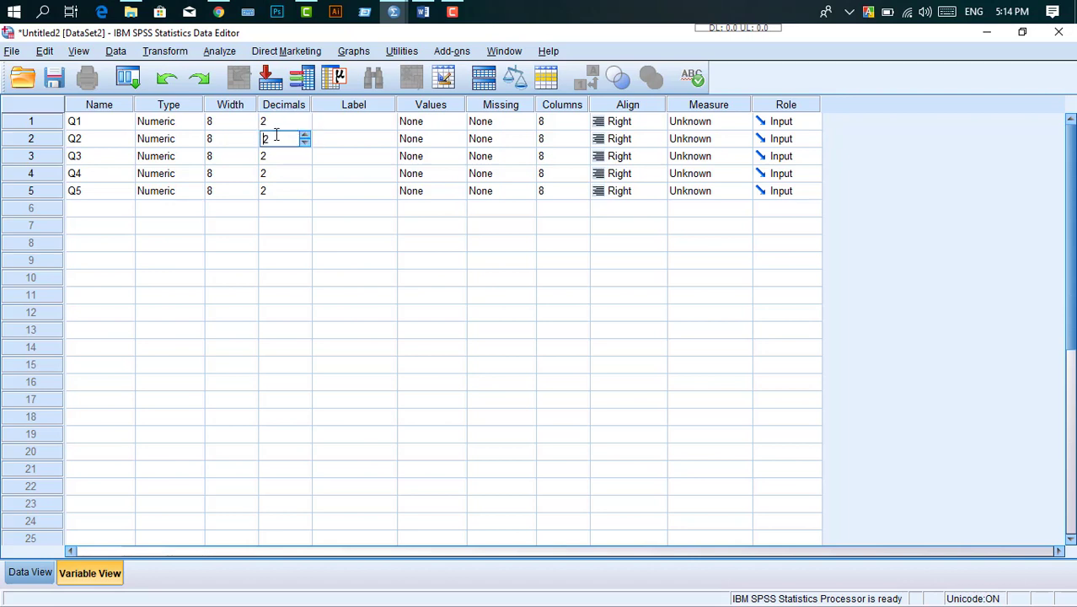
Switch to the Word questionnaire and copy the first Loan Procedure statement, "Procedure of getting loan is easy"
{"action": "left_click", "coordinate": [362, 123]}
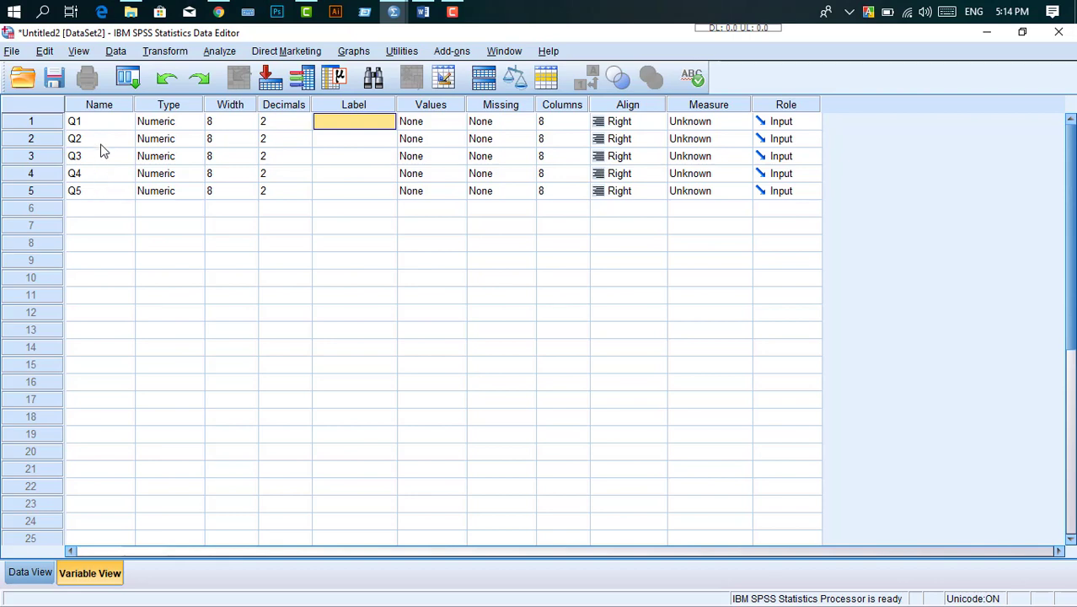
{"action": "left_click", "coordinate": [364, 140]}
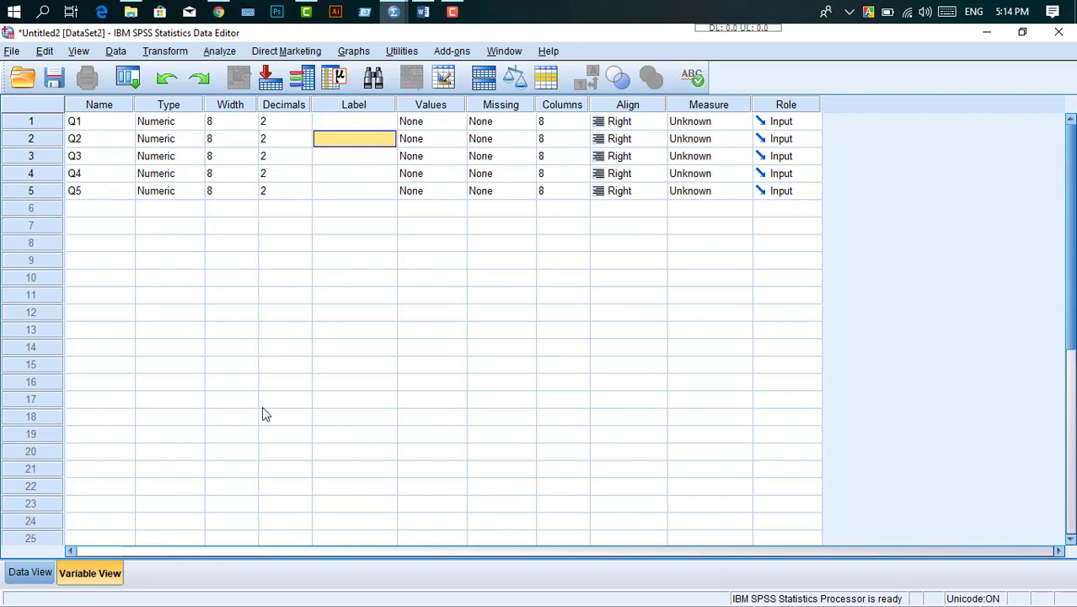
{"action": "left_click", "coordinate": [423, 12]}
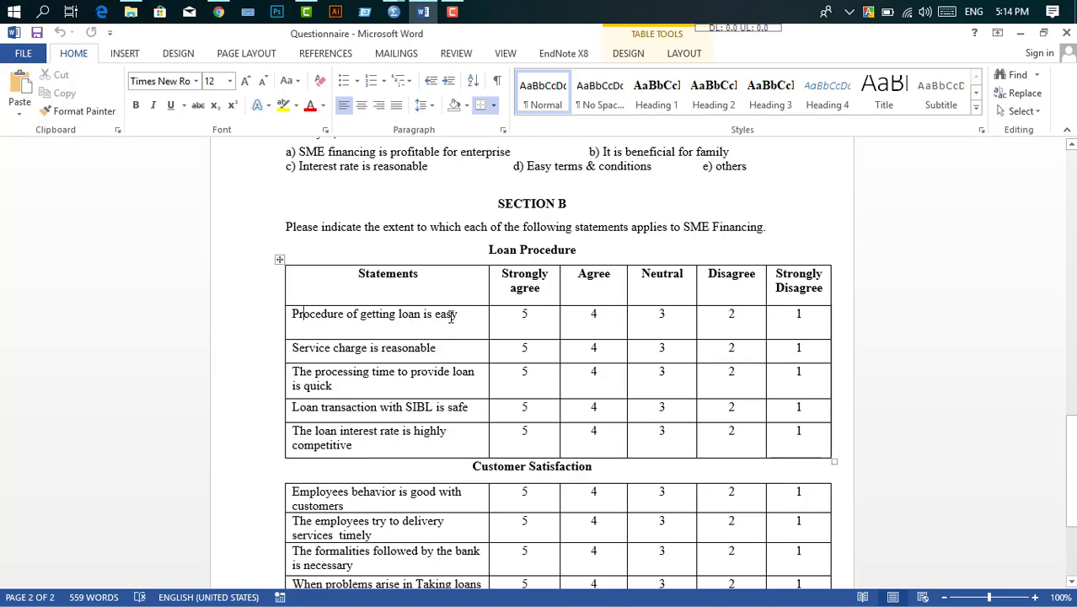
{"action": "left_click_drag", "start_coordinate": [458, 315], "coordinate": [331, 317]}
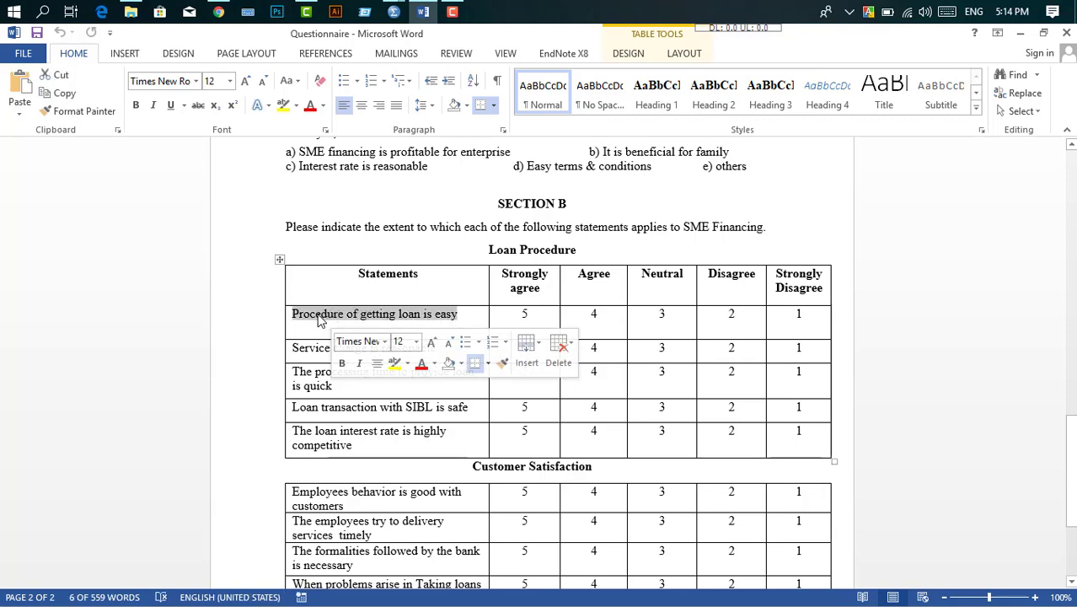
{"action": "right_click", "coordinate": [319, 320]}
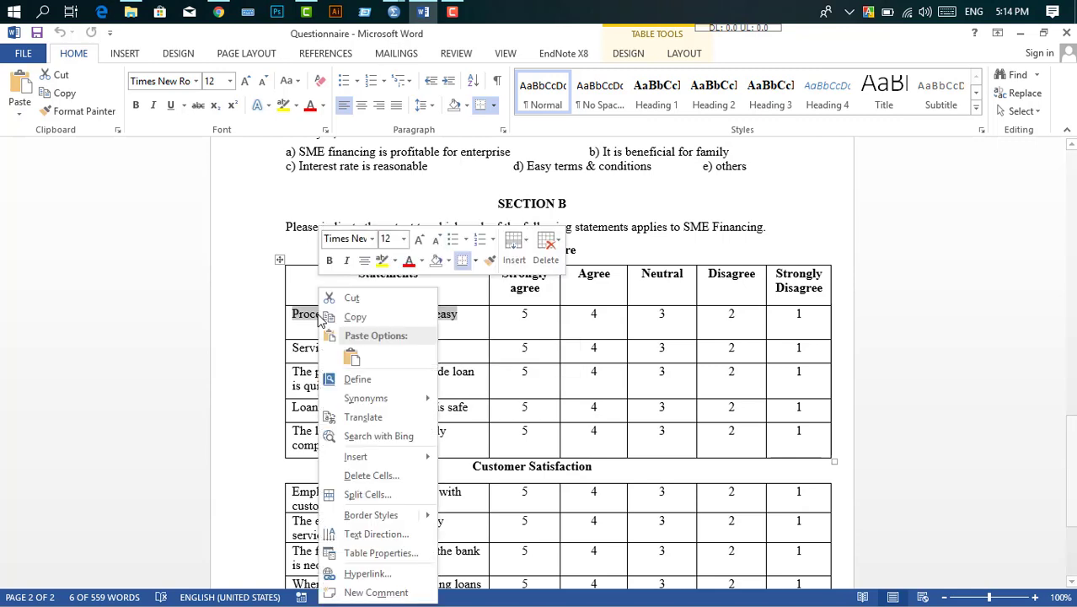
{"action": "left_click", "coordinate": [383, 316]}
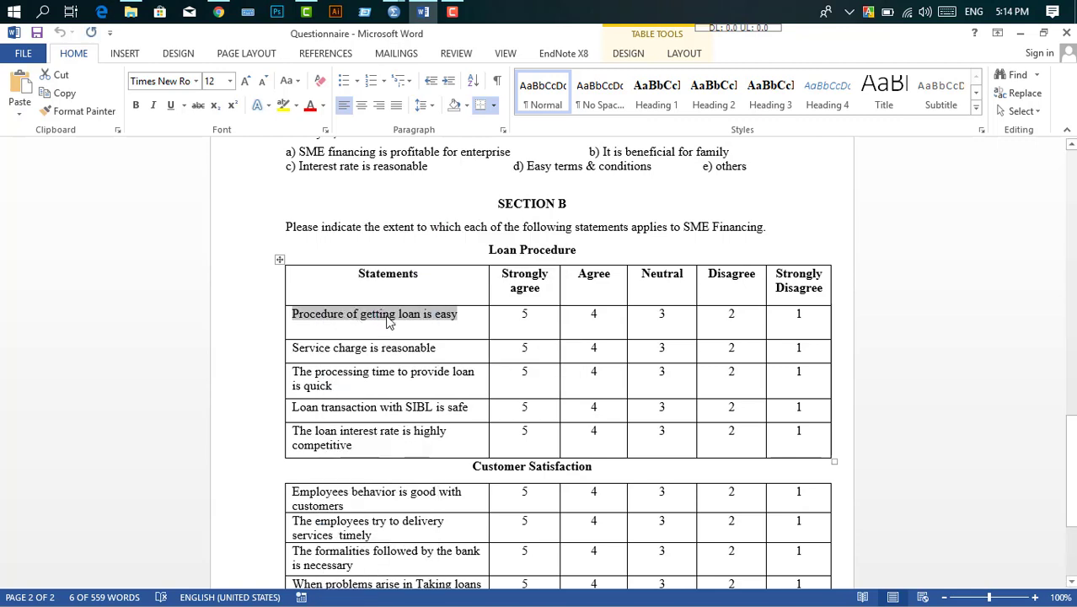
{"action": "left_click", "coordinate": [421, 317]}
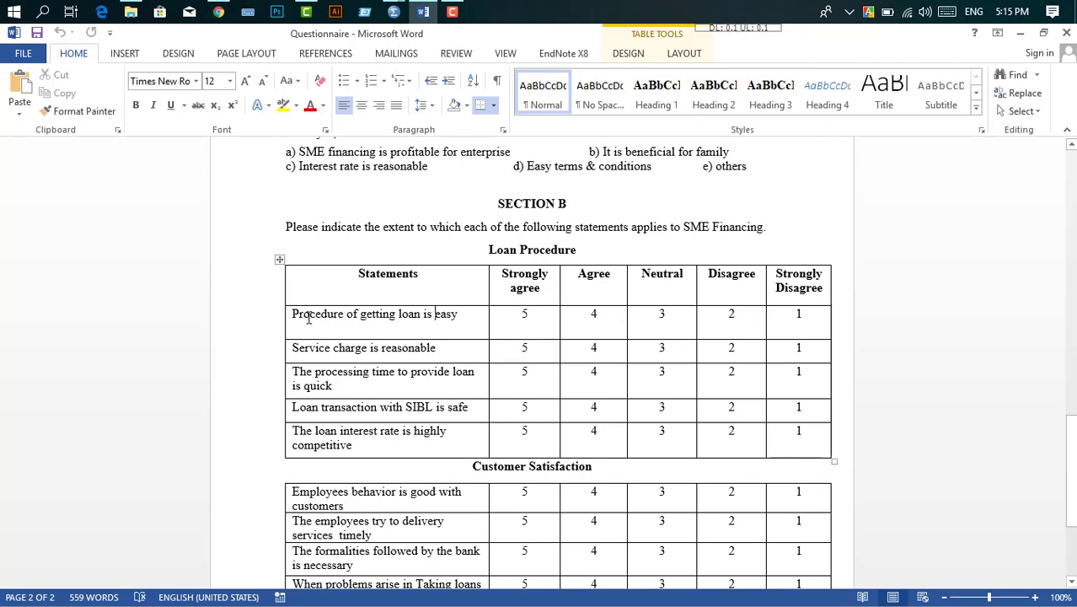
{"action": "left_click_drag", "start_coordinate": [308, 317], "coordinate": [347, 314]}
{"action": "left_click", "coordinate": [444, 318]}
{"action": "left_click", "coordinate": [348, 314]}
Switch back to the Untitled2 dataset in SPSS and paste the copied statement as the label of Q1
{"action": "mouse_move", "coordinate": [394, 11]}
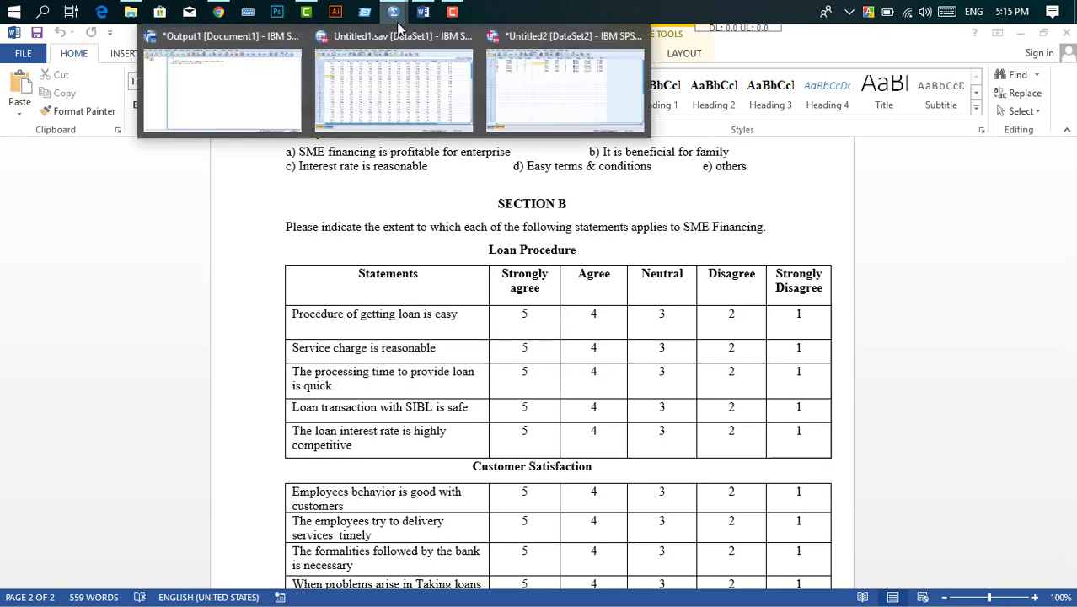
{"action": "left_click", "coordinate": [595, 120]}
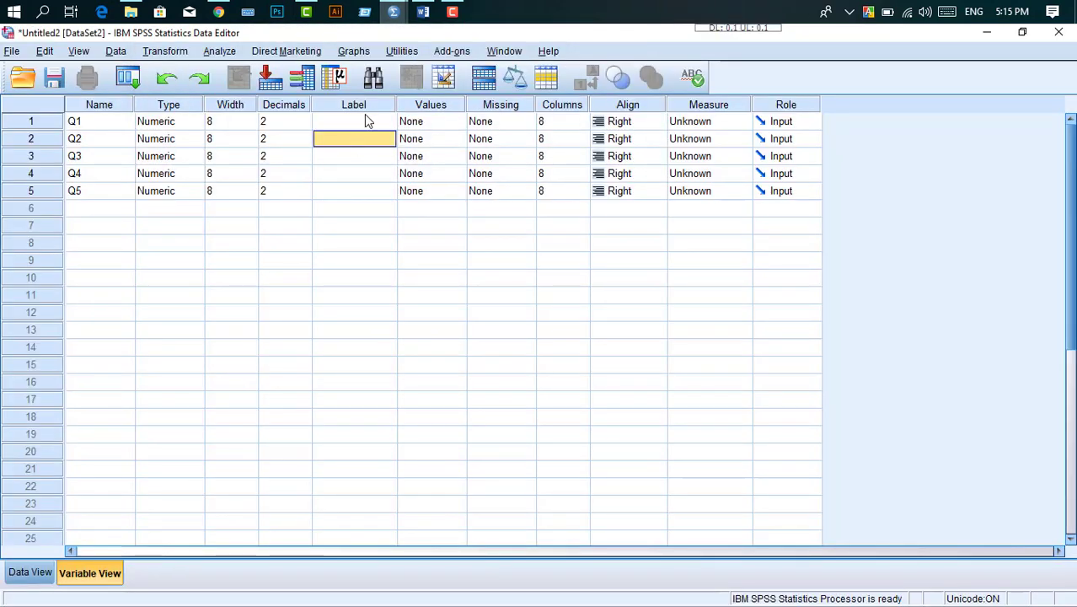
{"action": "left_click", "coordinate": [365, 121]}
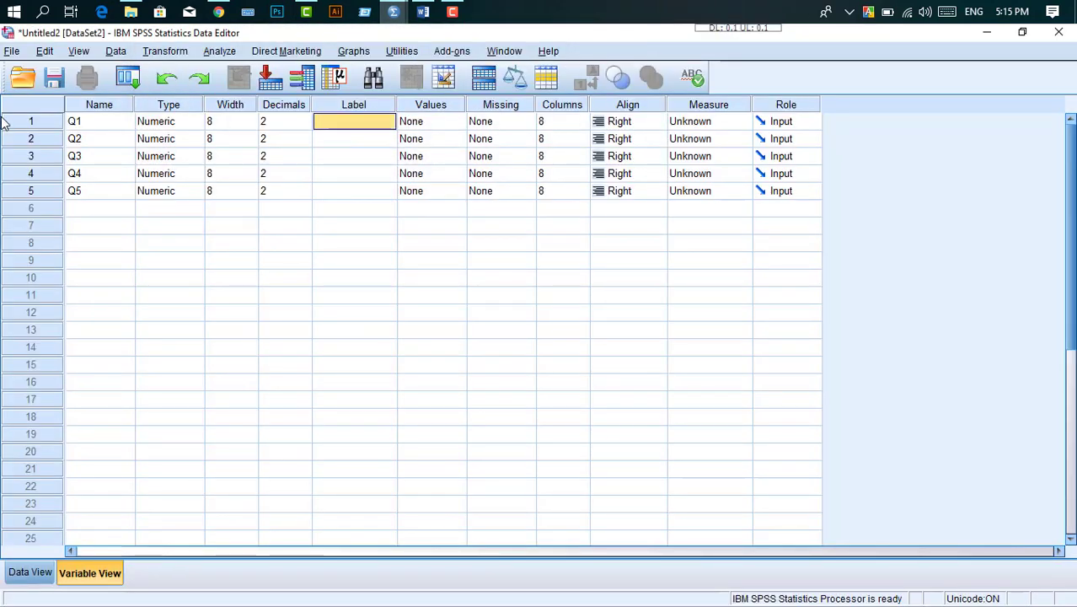
{"action": "left_click", "coordinate": [354, 140]}
{"action": "left_click", "coordinate": [353, 119]}
{"action": "right_click", "coordinate": [363, 123]}
{"action": "left_click", "coordinate": [379, 152]}
{"action": "left_click", "coordinate": [351, 142]}
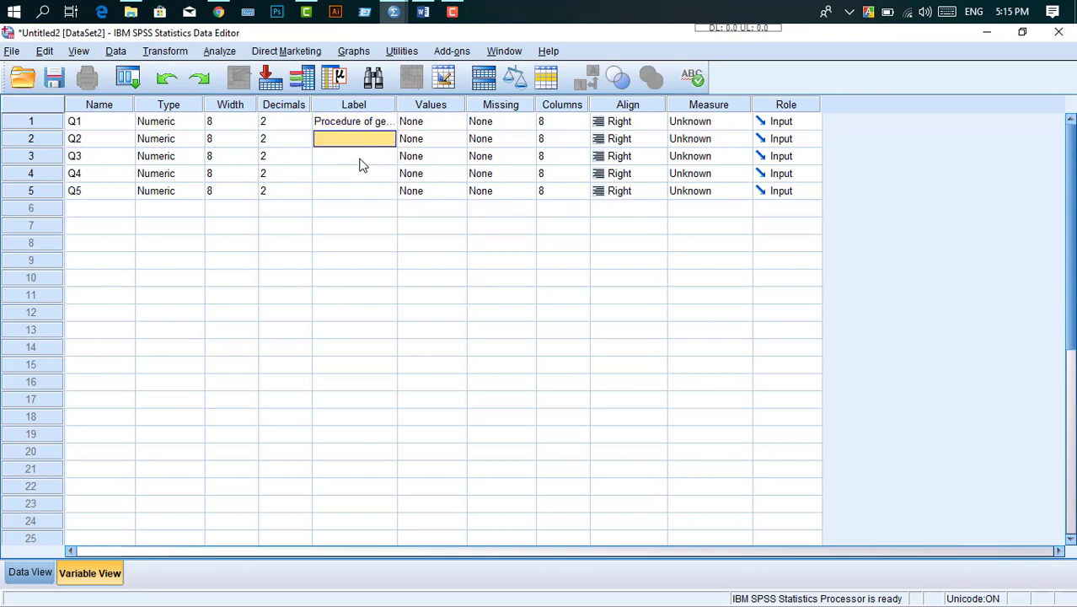
{"action": "left_click", "coordinate": [435, 127]}
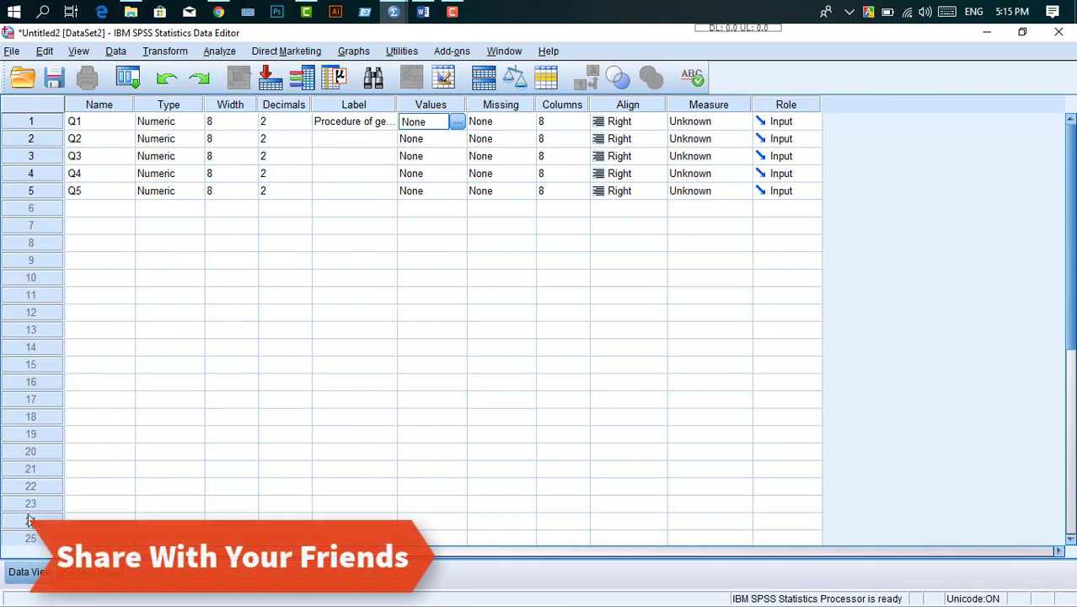
{"action": "left_click", "coordinate": [296, 139]}
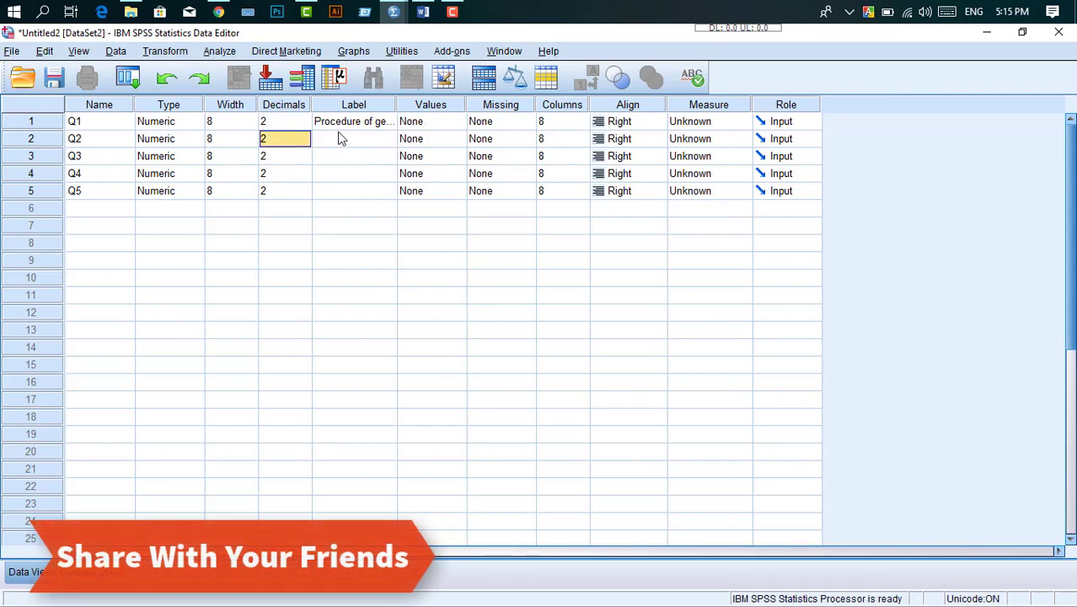
{"action": "left_click", "coordinate": [337, 138]}
{"action": "key", "text": "Up"}
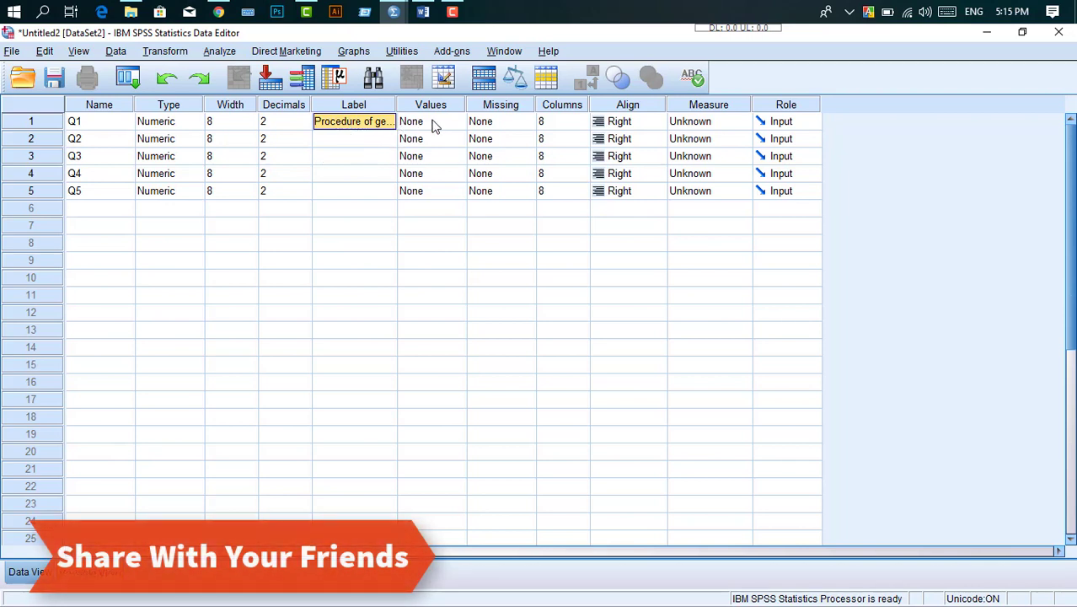
Enter value 1 in Q1's Value Labels and copy the "Strongly Disagree" heading from the Word questionnaire
{"action": "left_click", "coordinate": [404, 123]}
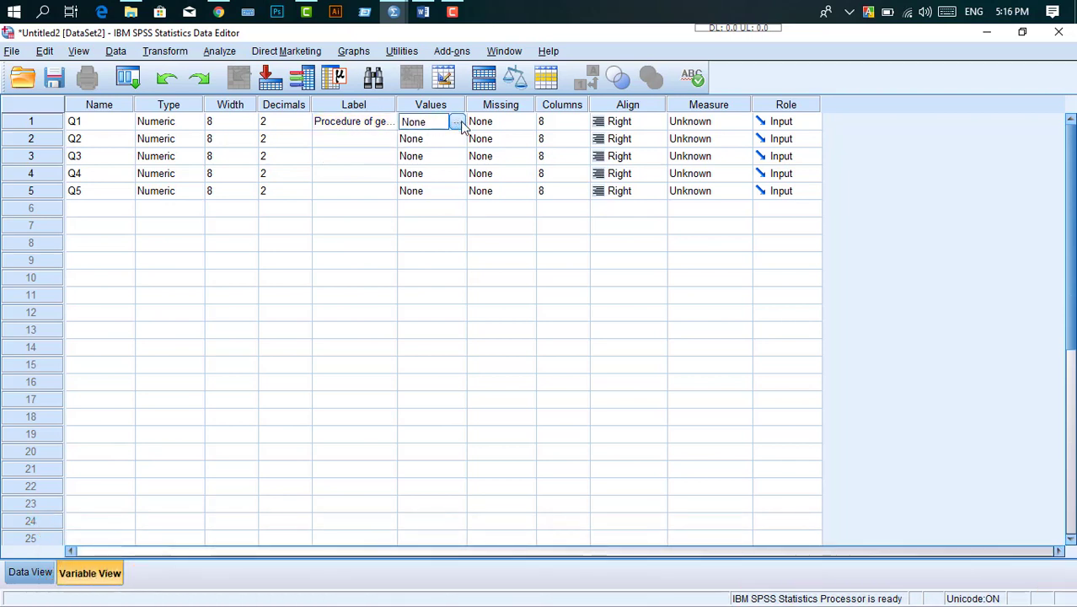
{"action": "left_click", "coordinate": [458, 123]}
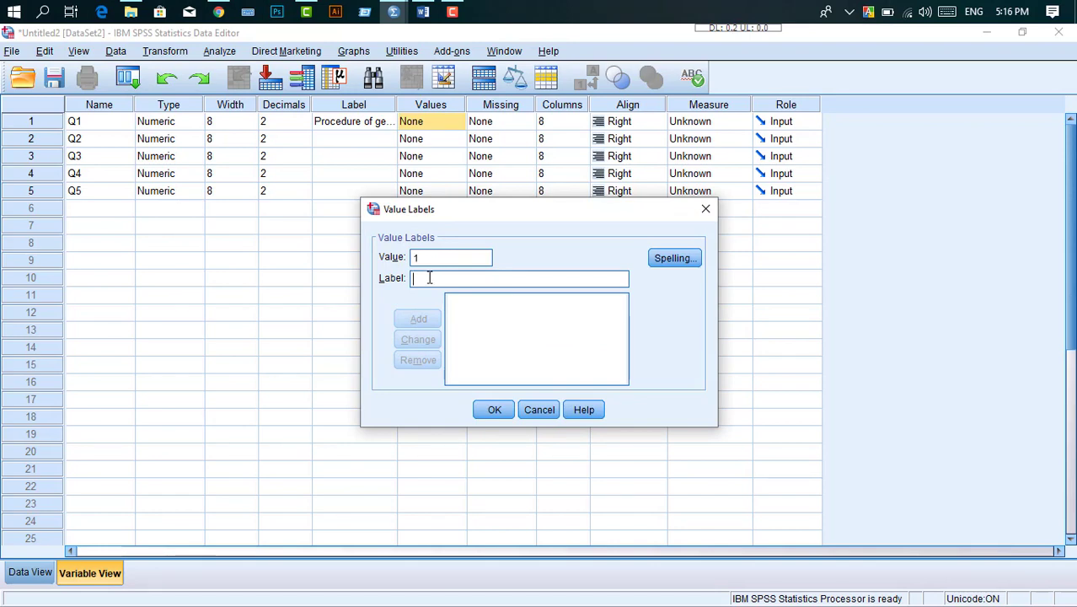
{"action": "left_click", "coordinate": [423, 11]}
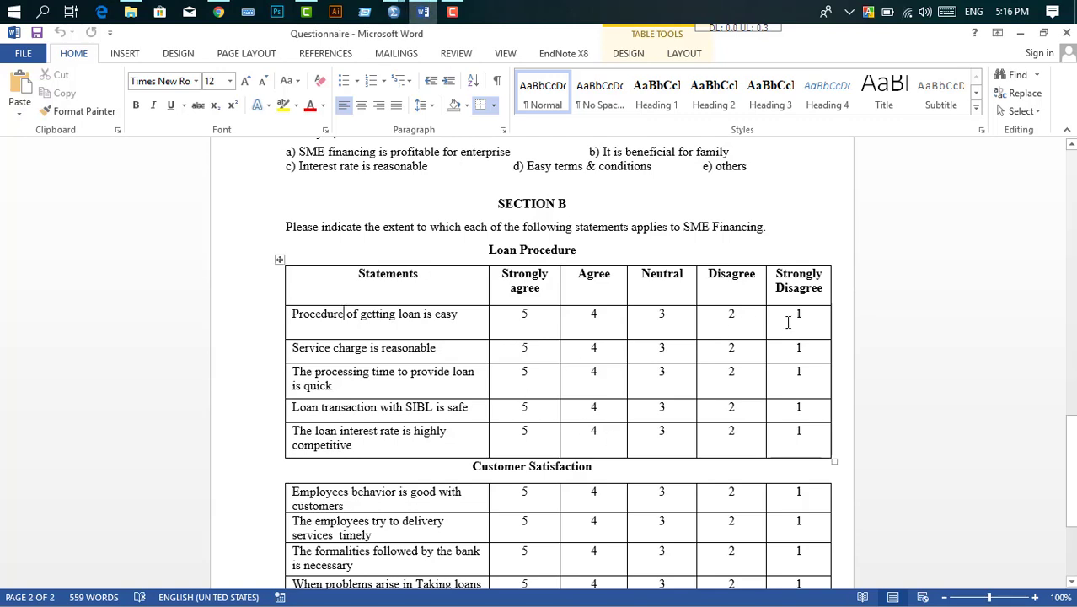
{"action": "left_click_drag", "start_coordinate": [779, 278], "coordinate": [803, 288]}
{"action": "right_click", "coordinate": [804, 288]}
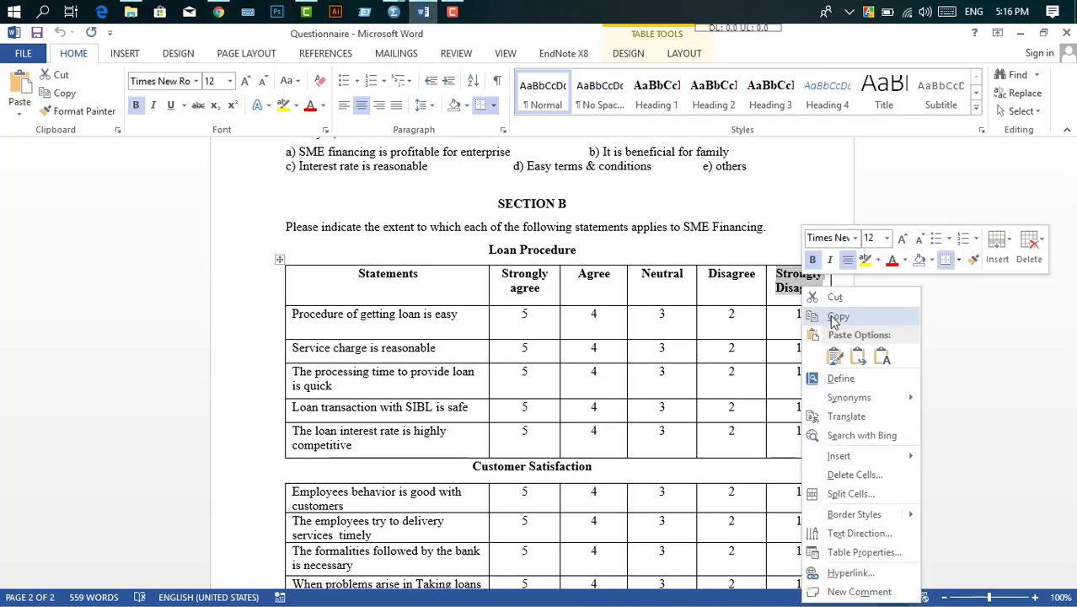
{"action": "left_click", "coordinate": [836, 317]}
Return to the Untitled2 dataset in SPSS and add the copied text "Strongly Disagree" as the label for value 1
{"action": "left_click", "coordinate": [394, 11]}
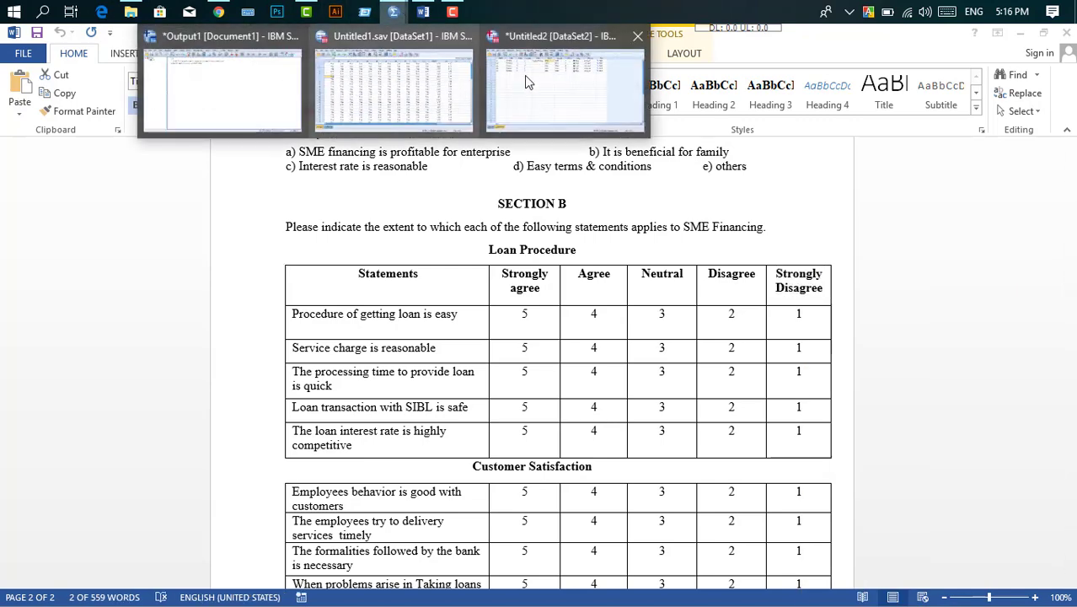
{"action": "left_click", "coordinate": [539, 76]}
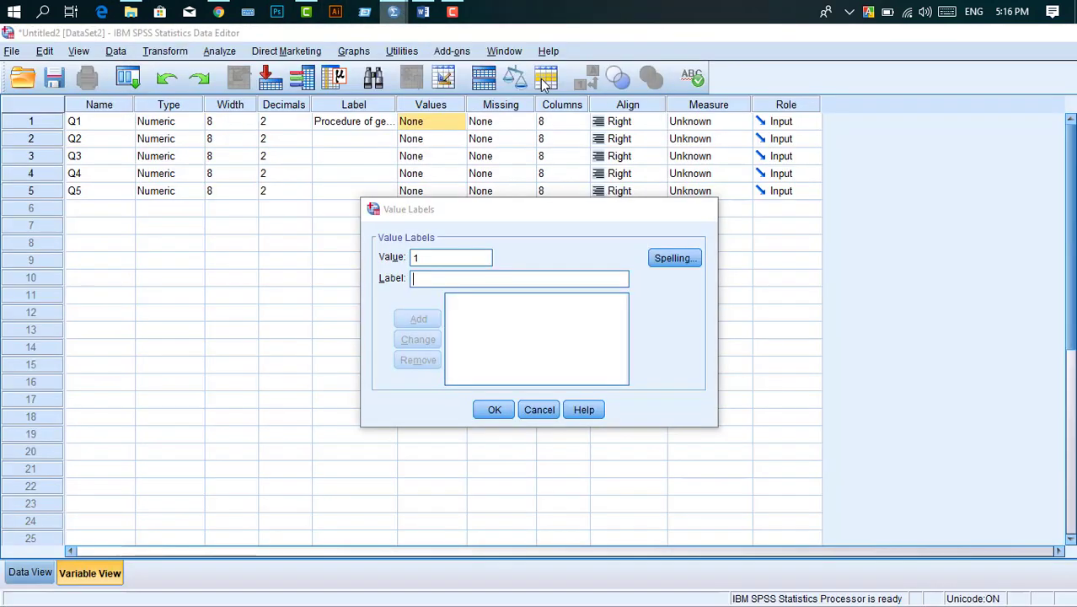
{"action": "right_click", "coordinate": [487, 278]}
{"action": "left_click", "coordinate": [521, 368]}
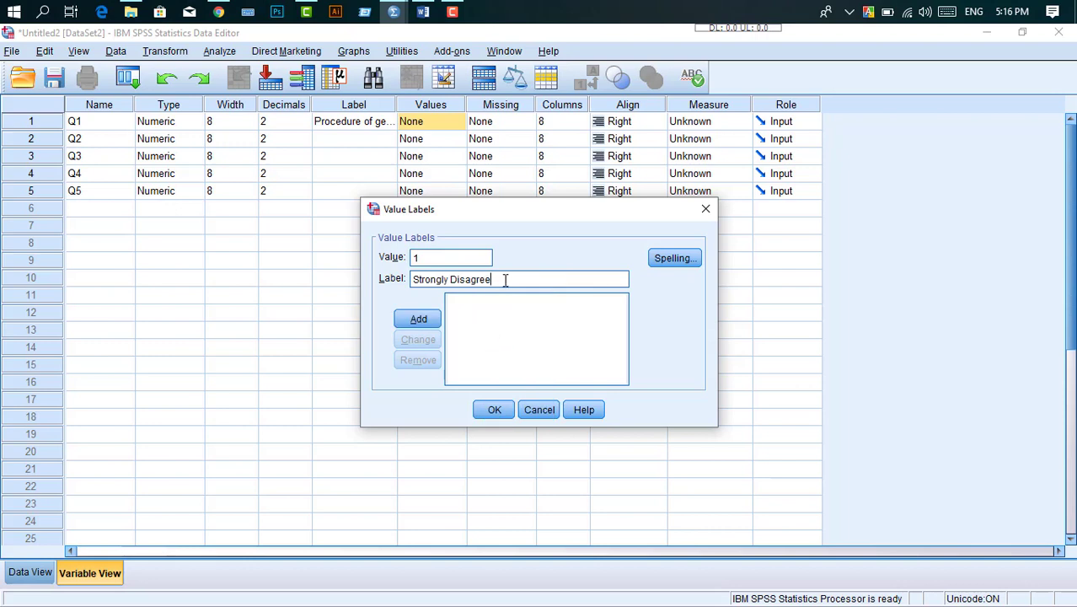
{"action": "left_click", "coordinate": [419, 322]}
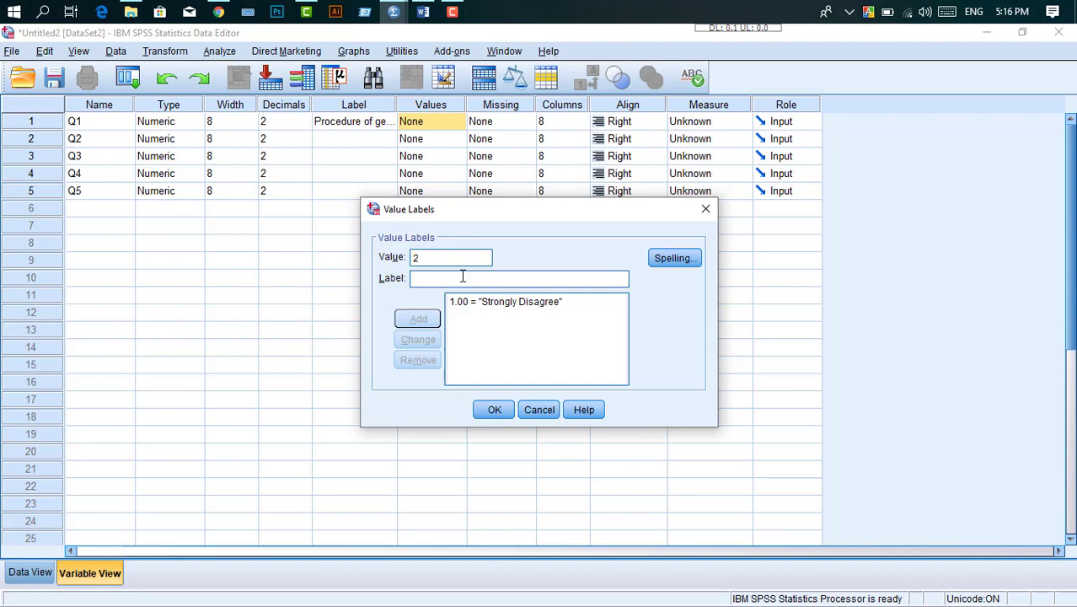
Add value labels 2 = Disagree, 3 = Neutral, 4 = Agree and 5 = Strongly Agree to Q1, and apply the set
{"action": "type", "text": "Disagree"}
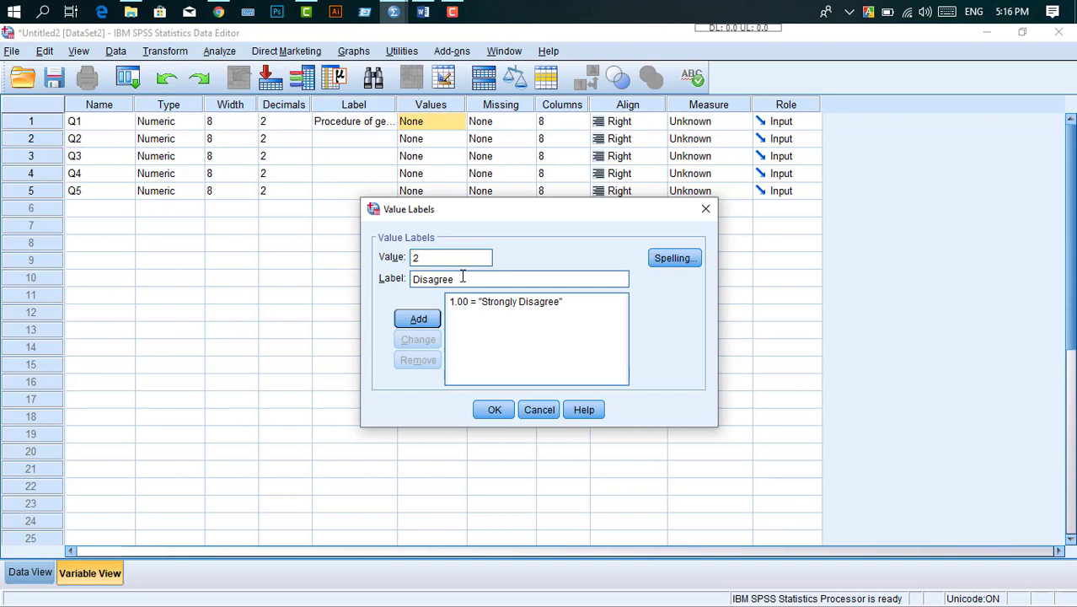
{"action": "left_click", "coordinate": [417, 320]}
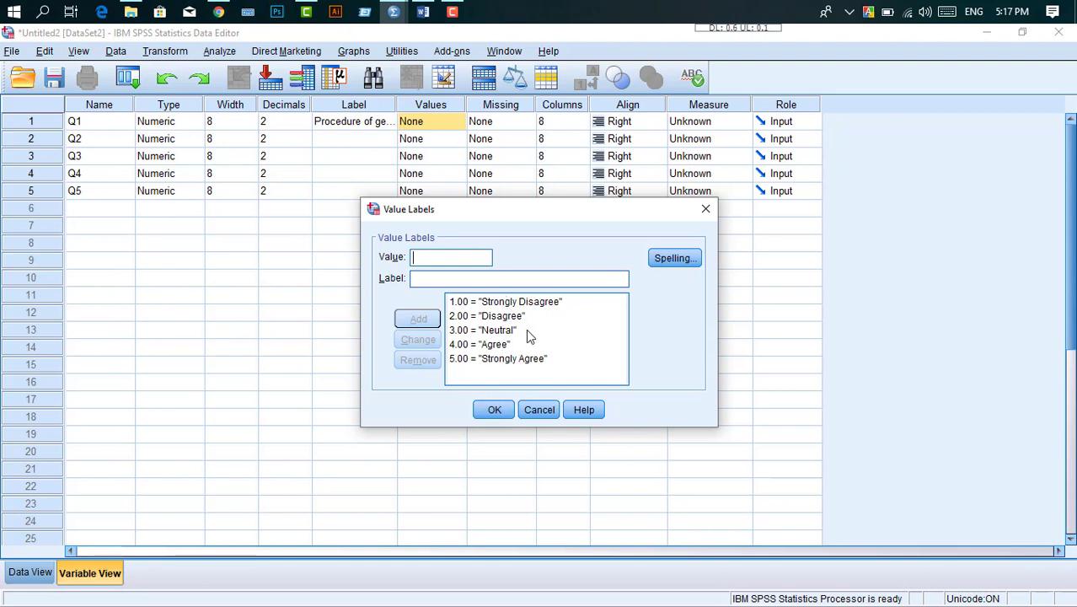
{"action": "left_click", "coordinate": [493, 411]}
{"action": "left_click", "coordinate": [435, 142]}
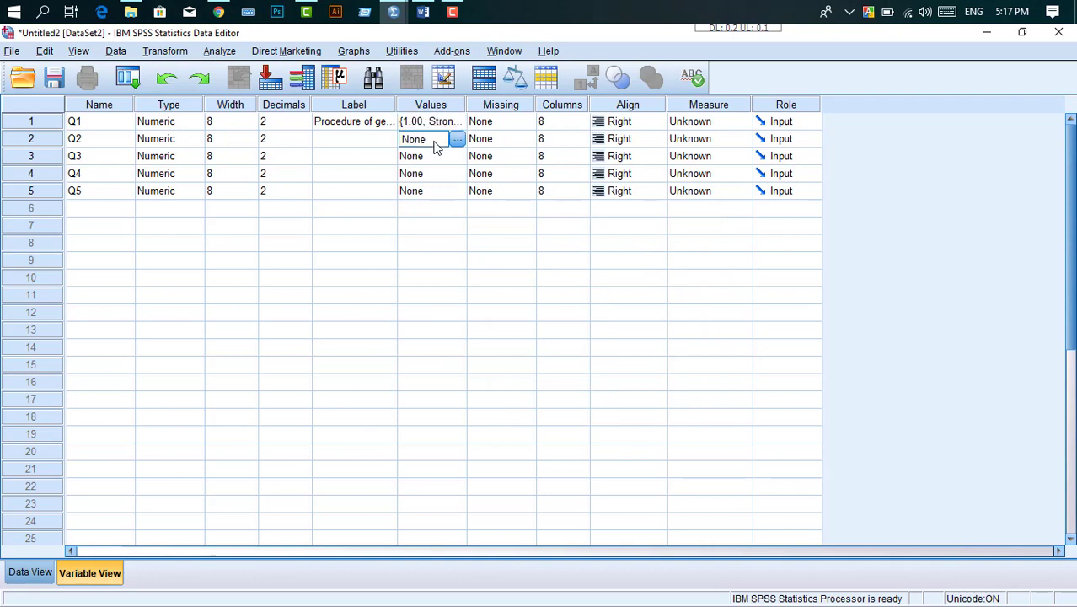
{"action": "left_click", "coordinate": [431, 123]}
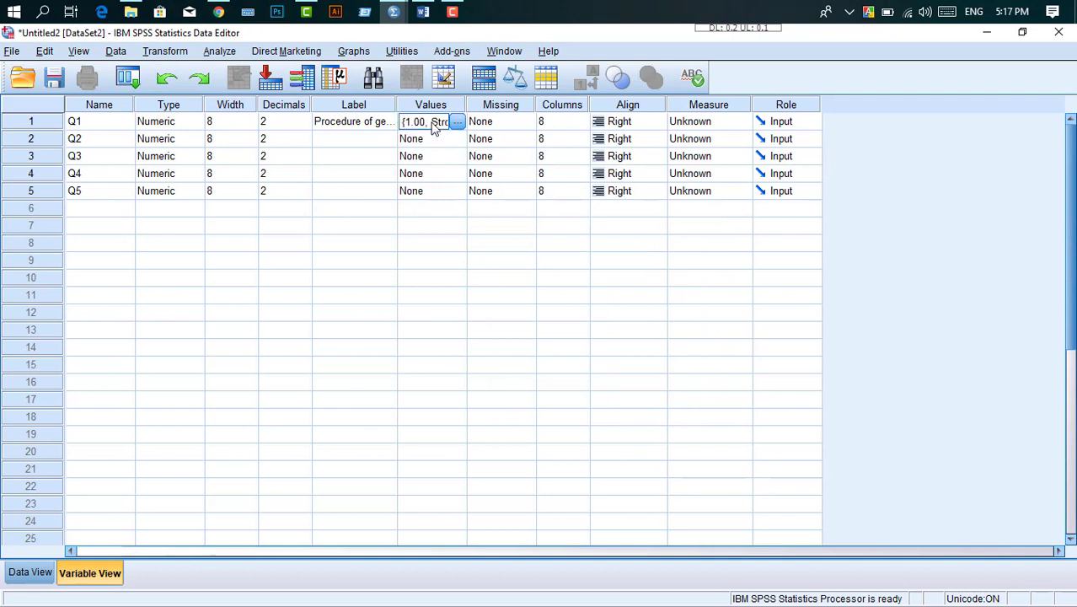
Check the Missing Values options for Q1 and confirm No missing values
{"action": "left_click", "coordinate": [512, 123]}
{"action": "left_click", "coordinate": [524, 122]}
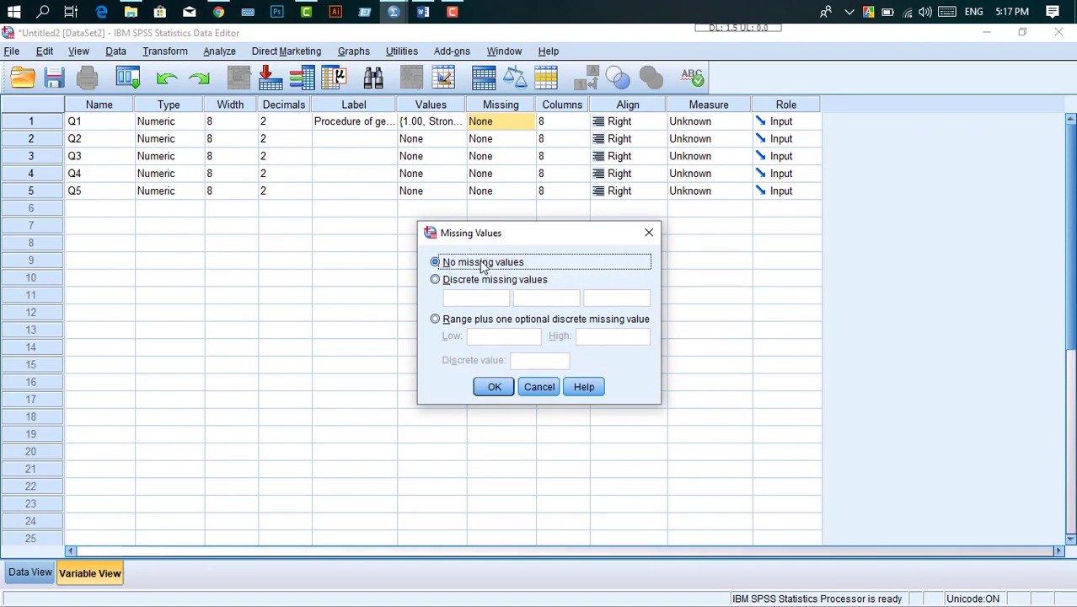
{"action": "left_click", "coordinate": [493, 386]}
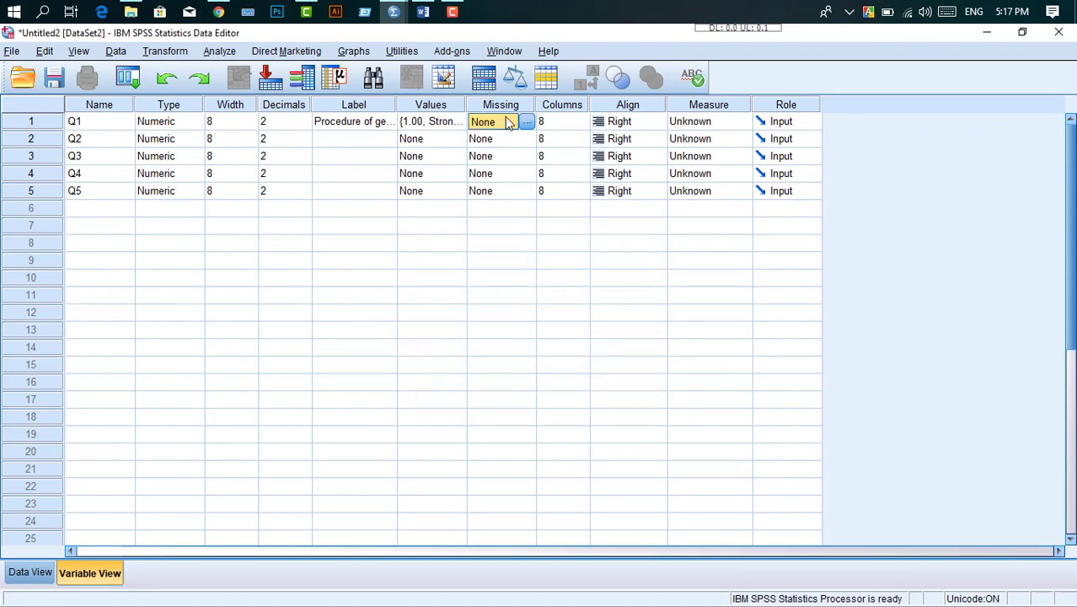
Check the Columns settings of Q1 and Q2, and keep Q1's Align option at Right
{"action": "left_click", "coordinate": [567, 121]}
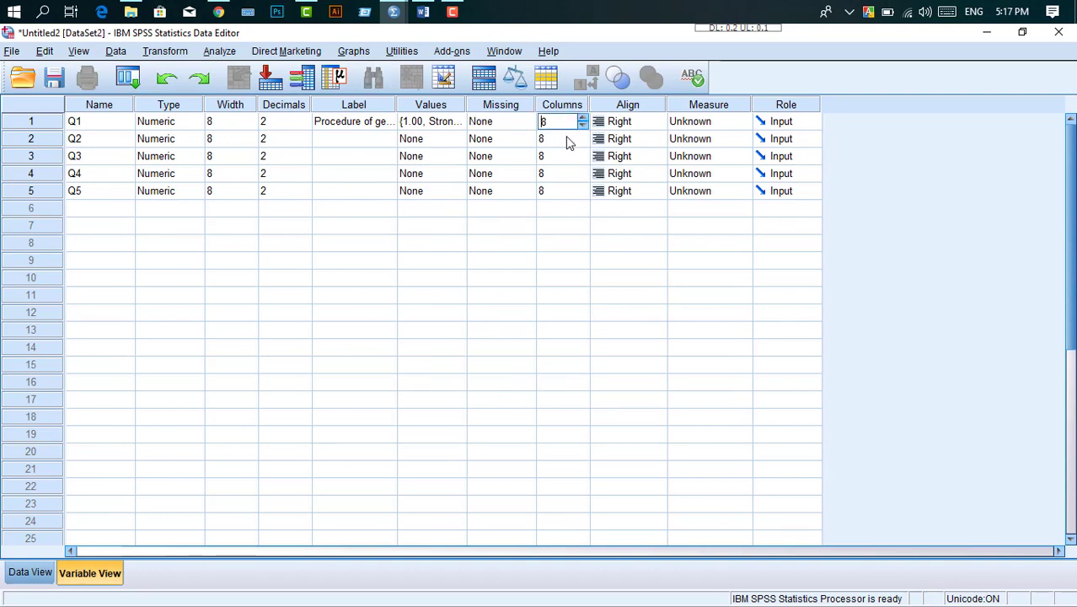
{"action": "left_click", "coordinate": [568, 138]}
{"action": "left_click", "coordinate": [563, 123]}
{"action": "left_click", "coordinate": [643, 123]}
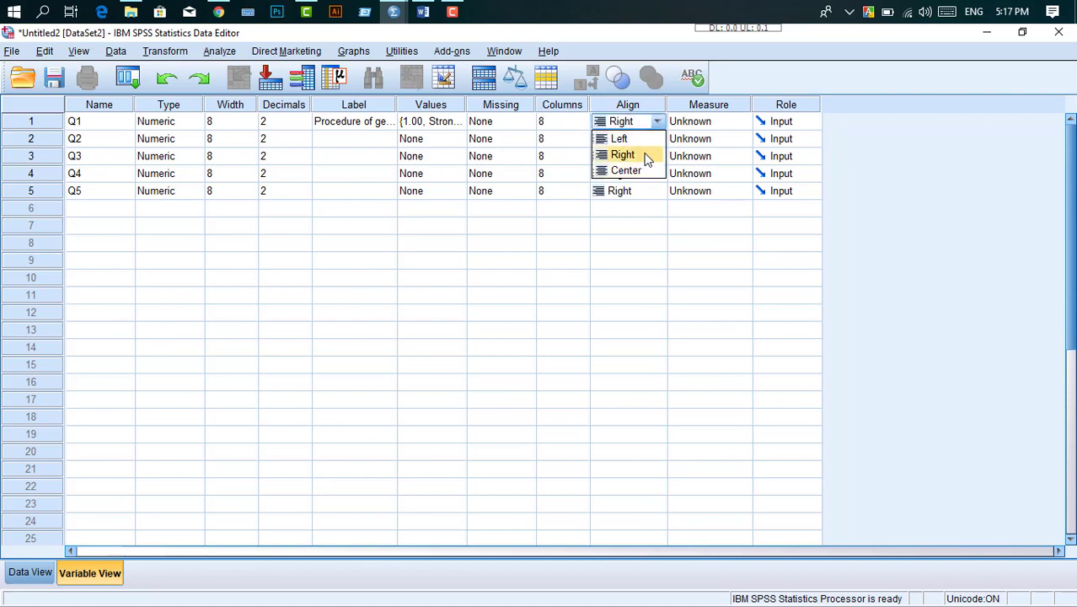
{"action": "left_click", "coordinate": [647, 159]}
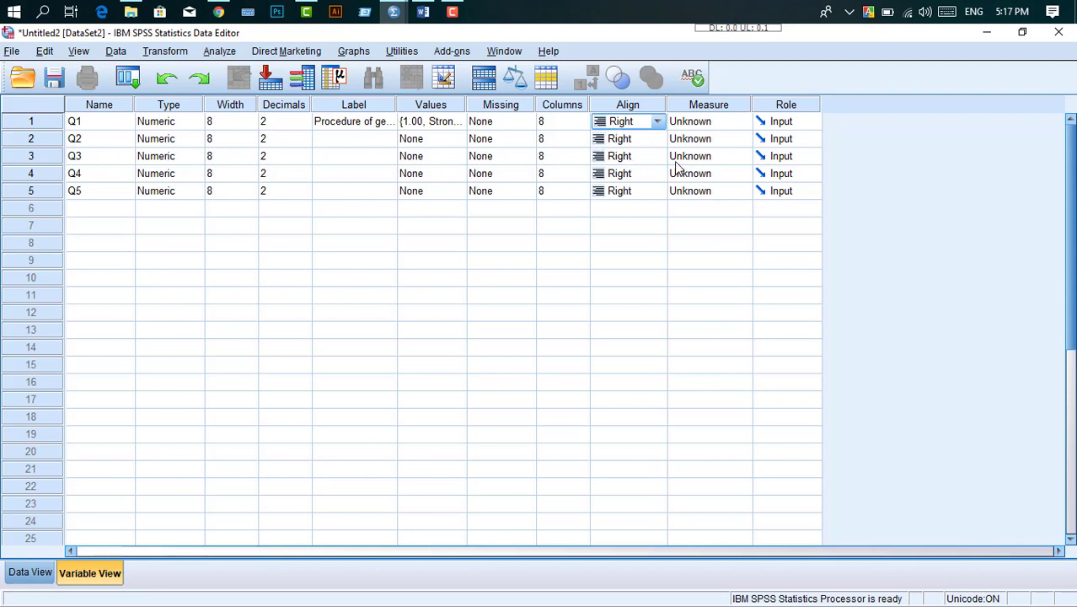
Set the Measure of variables Q1 through Q5 to Scale
{"action": "left_click", "coordinate": [711, 127]}
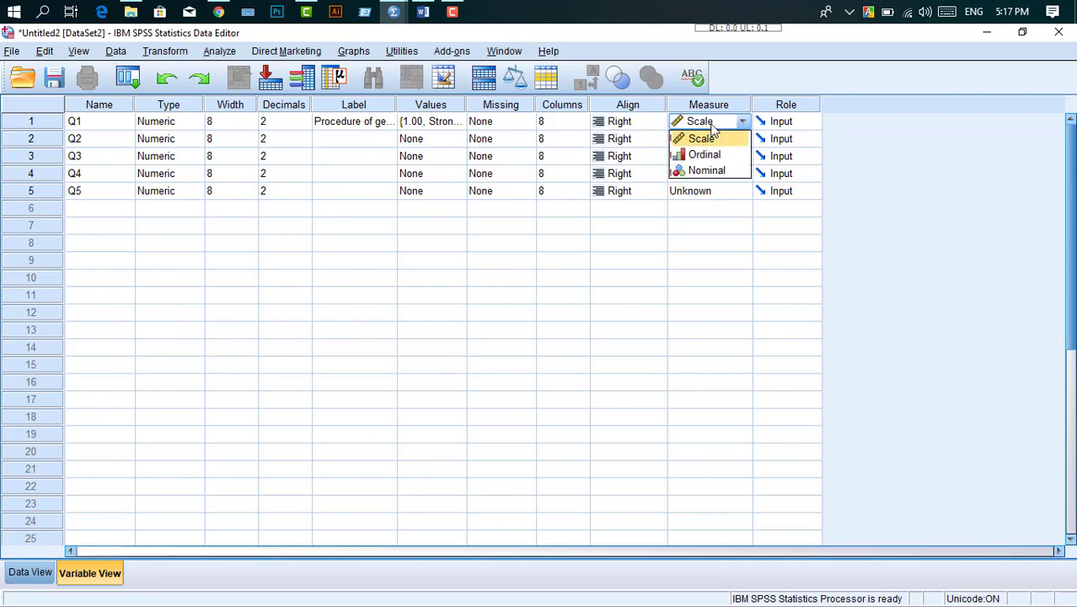
{"action": "left_click", "coordinate": [702, 139]}
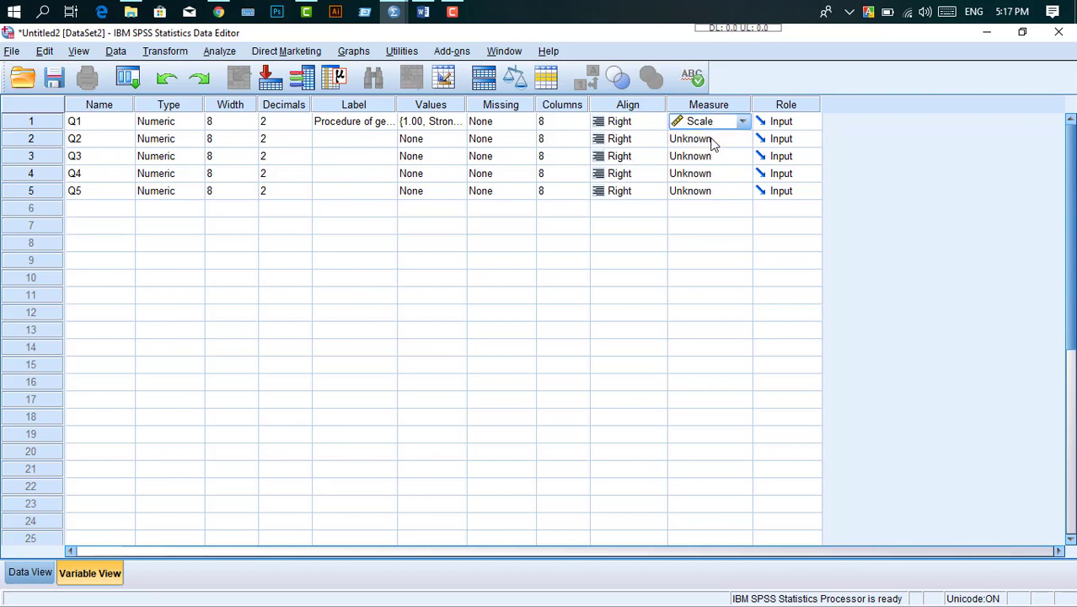
{"action": "left_click", "coordinate": [708, 144]}
{"action": "left_click", "coordinate": [698, 155]}
{"action": "left_click", "coordinate": [700, 156]}
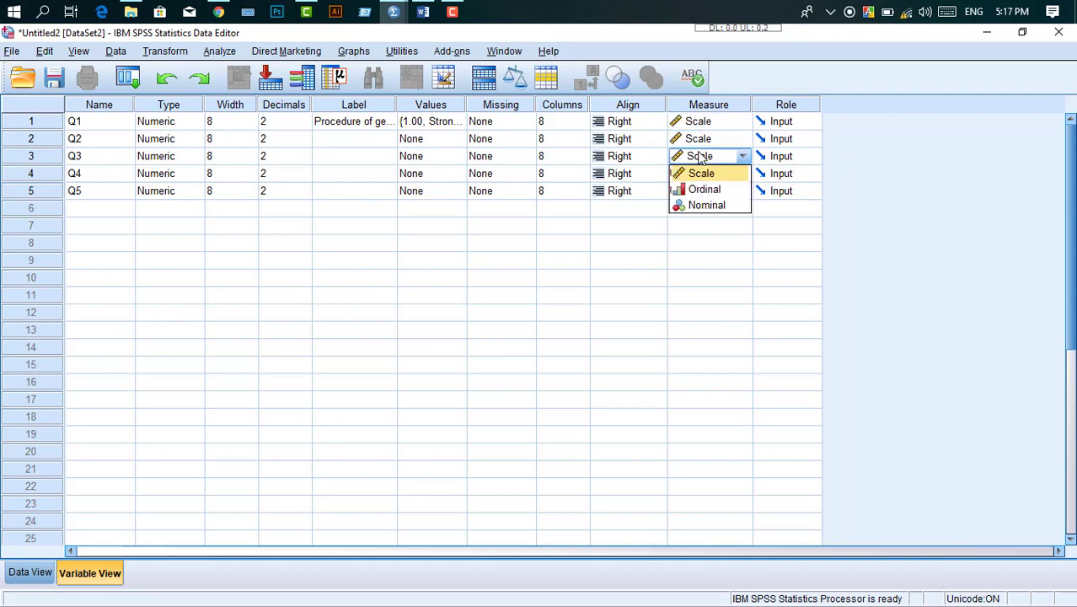
{"action": "left_click", "coordinate": [698, 174]}
{"action": "left_click", "coordinate": [699, 174]}
{"action": "left_click", "coordinate": [700, 191]}
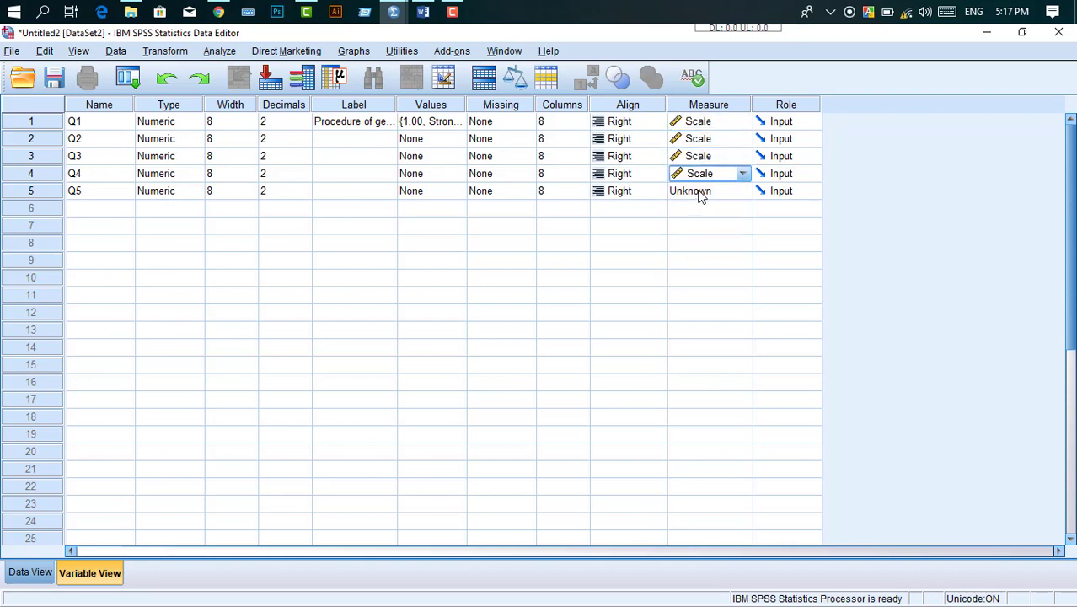
{"action": "left_click", "coordinate": [699, 192]}
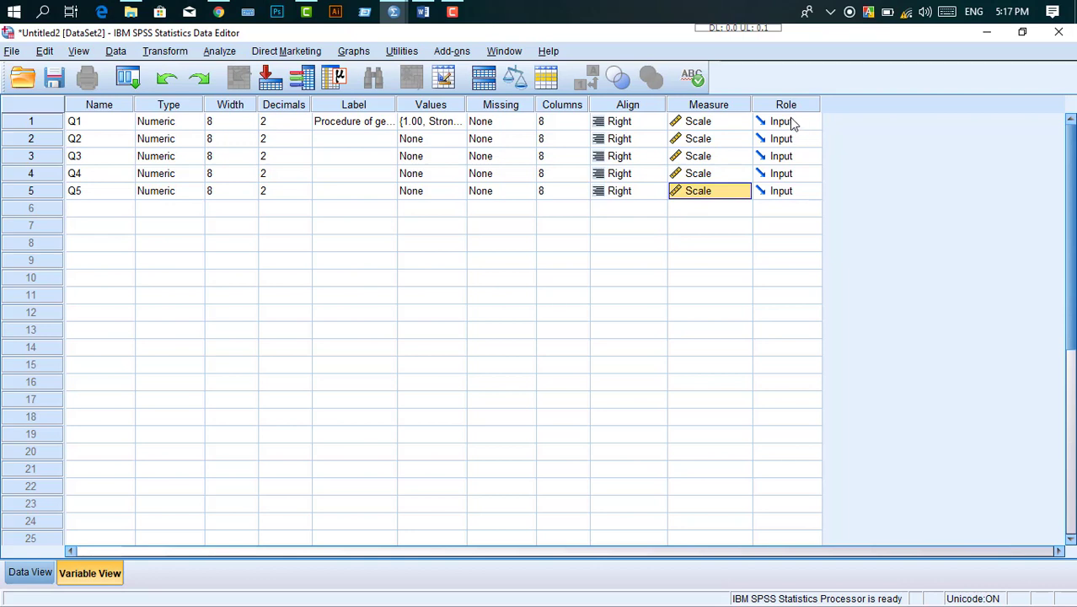
Switch to the Questionnaire document in Word and copy the statement "Service charge is reasonable" from the Loan Procedure table
{"action": "left_click", "coordinate": [354, 138]}
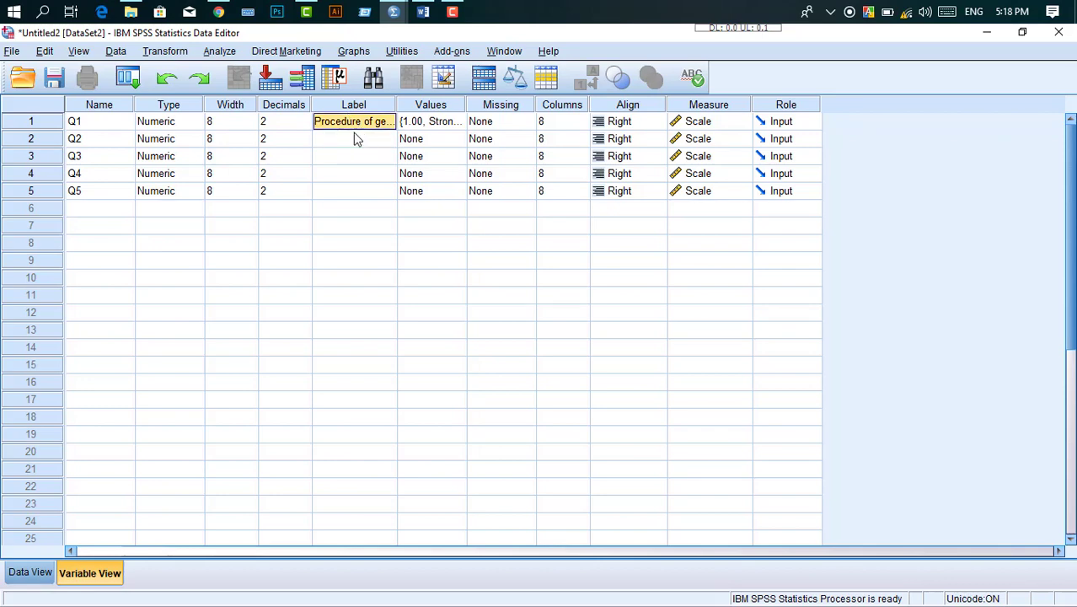
{"action": "left_click", "coordinate": [423, 11]}
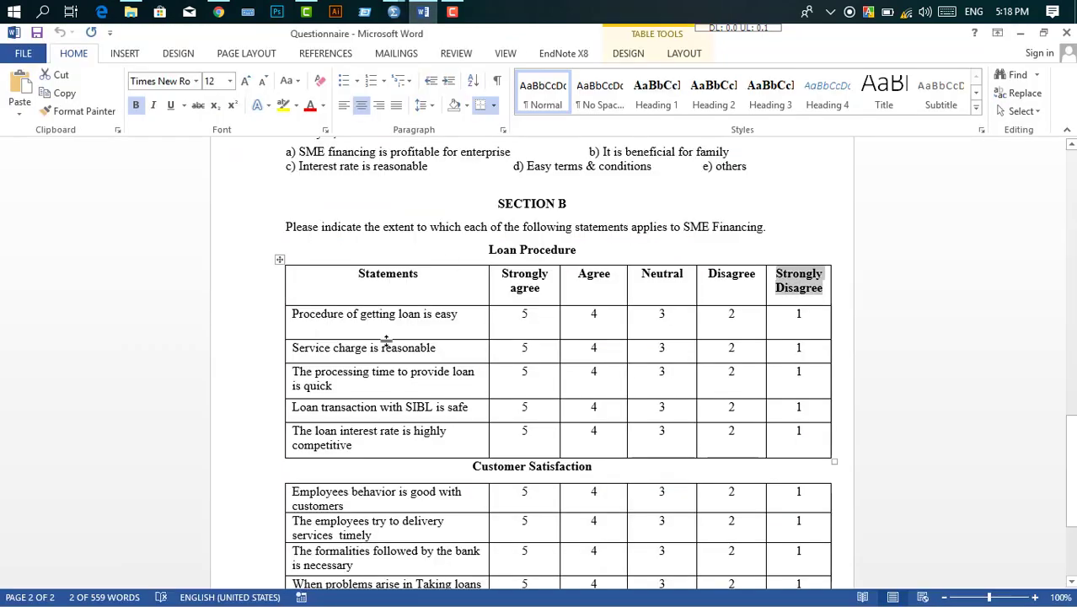
{"action": "left_click", "coordinate": [453, 347]}
{"action": "left_click_drag", "start_coordinate": [450, 347], "coordinate": [292, 347]}
{"action": "key", "text": "ctrl+c"}
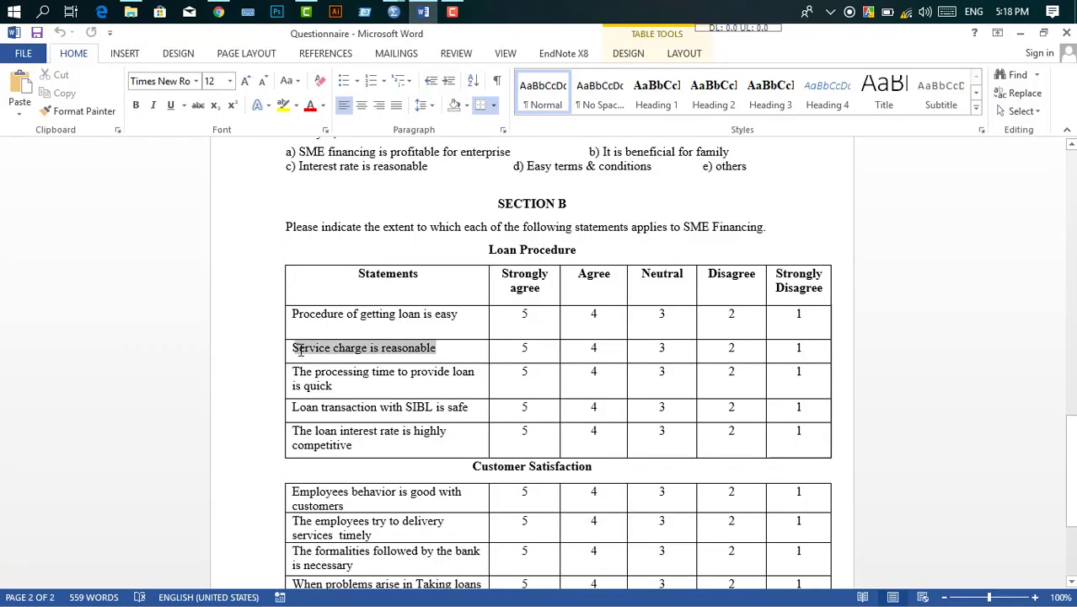
{"action": "right_click", "coordinate": [308, 348]}
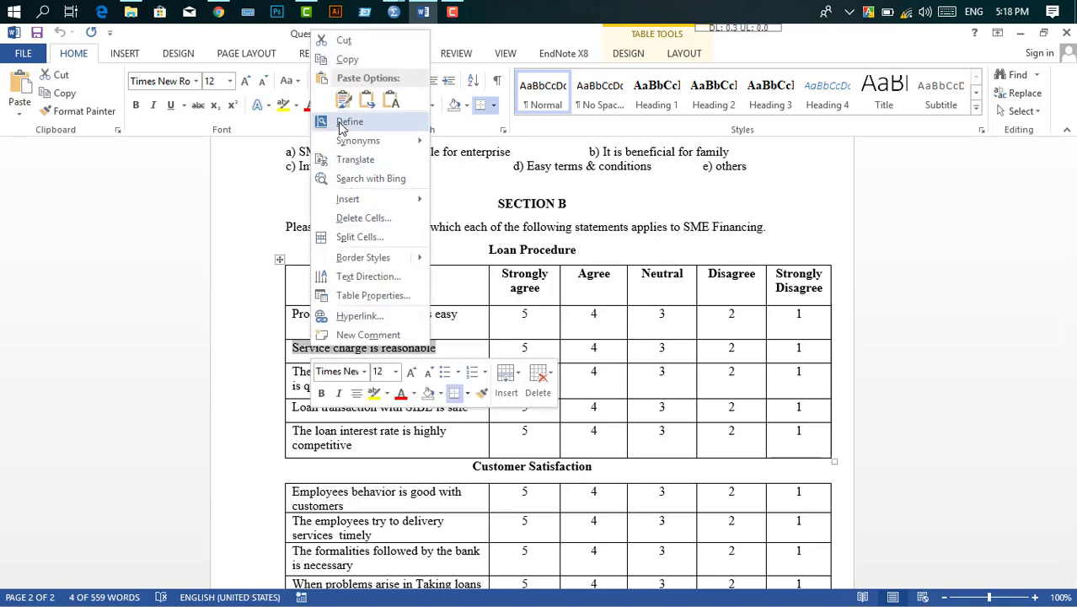
{"action": "left_click", "coordinate": [358, 60]}
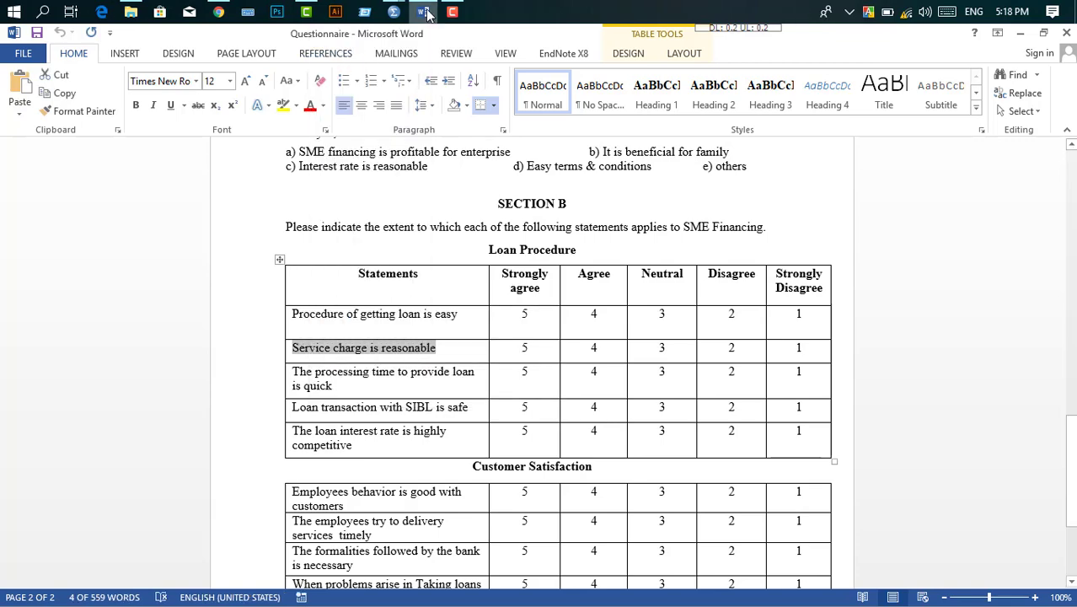
Return to the Untitled2 dataset in SPSS and paste the copied statement as the label of Q2
{"action": "left_click", "coordinate": [423, 12]}
{"action": "right_click", "coordinate": [349, 148]}
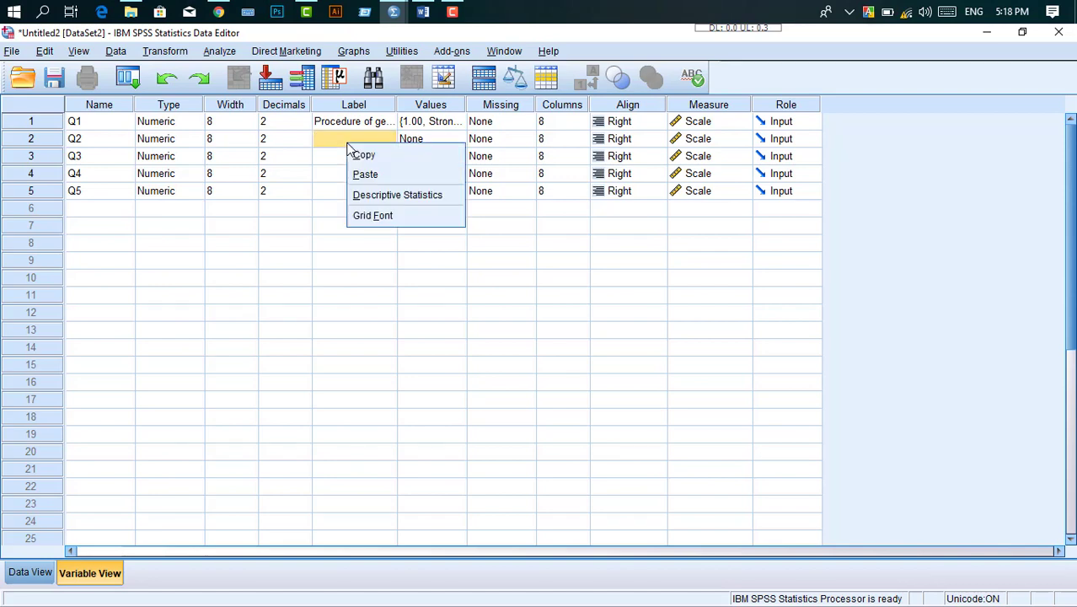
{"action": "left_click", "coordinate": [368, 175]}
Copy the remaining three Loan Procedure statements from the Word questionnaire into the labels of Q3, Q4 and Q5 in SPSS
{"action": "left_click", "coordinate": [365, 156]}
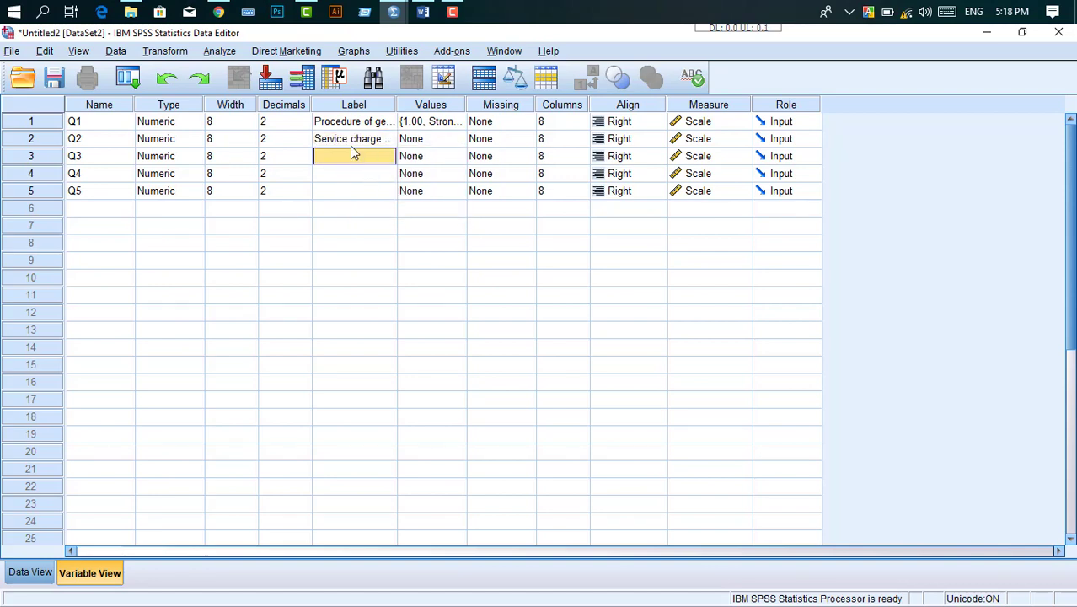
{"action": "key", "text": "alt+Tab"}
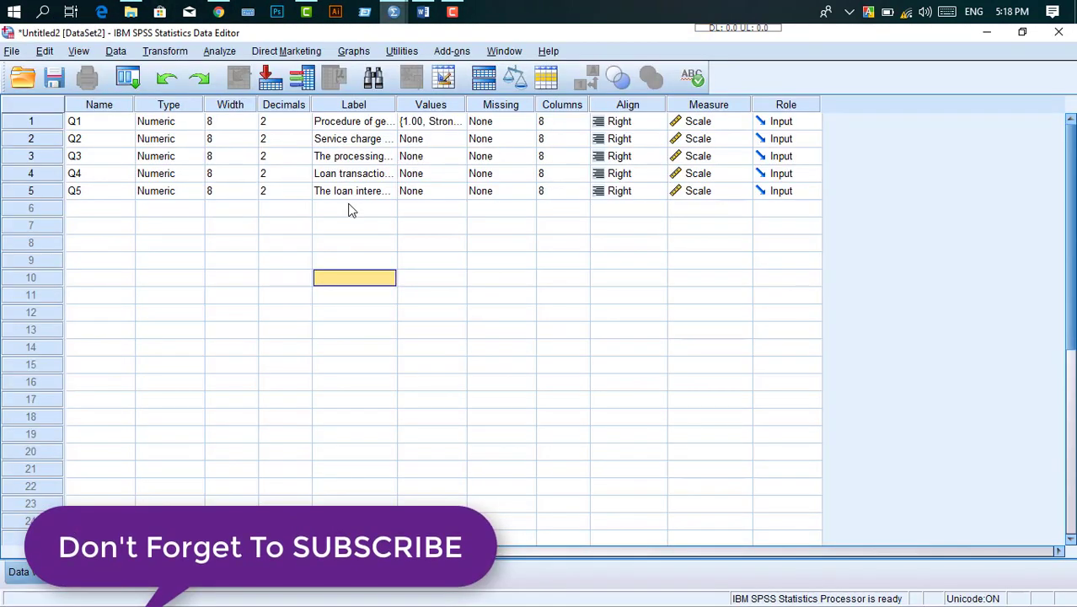
{"action": "left_click", "coordinate": [347, 206]}
{"action": "left_click", "coordinate": [368, 130]}
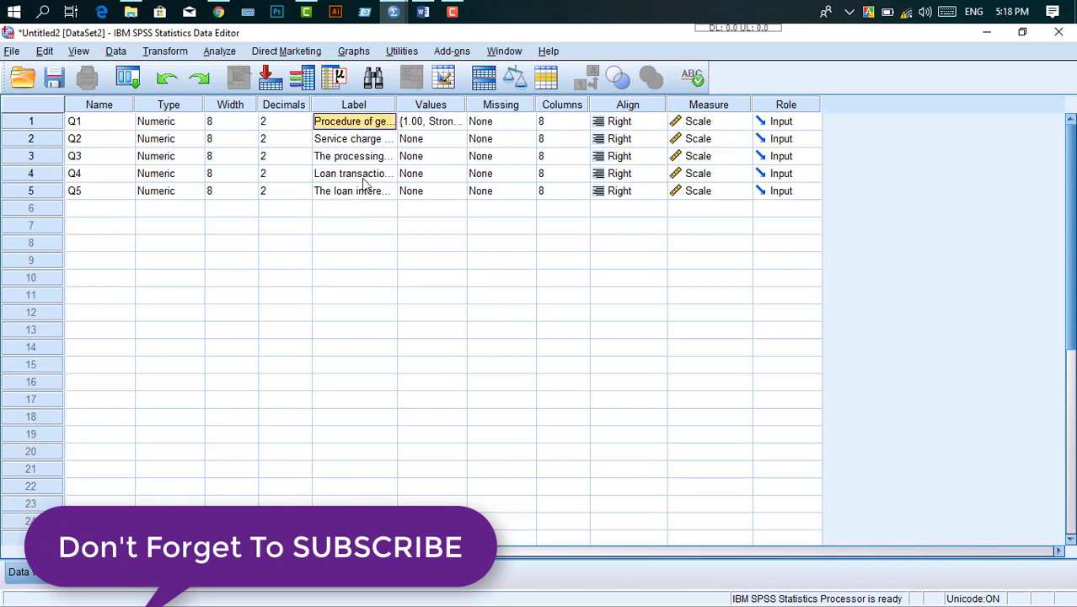
{"action": "left_click", "coordinate": [366, 158]}
{"action": "left_click", "coordinate": [440, 139]}
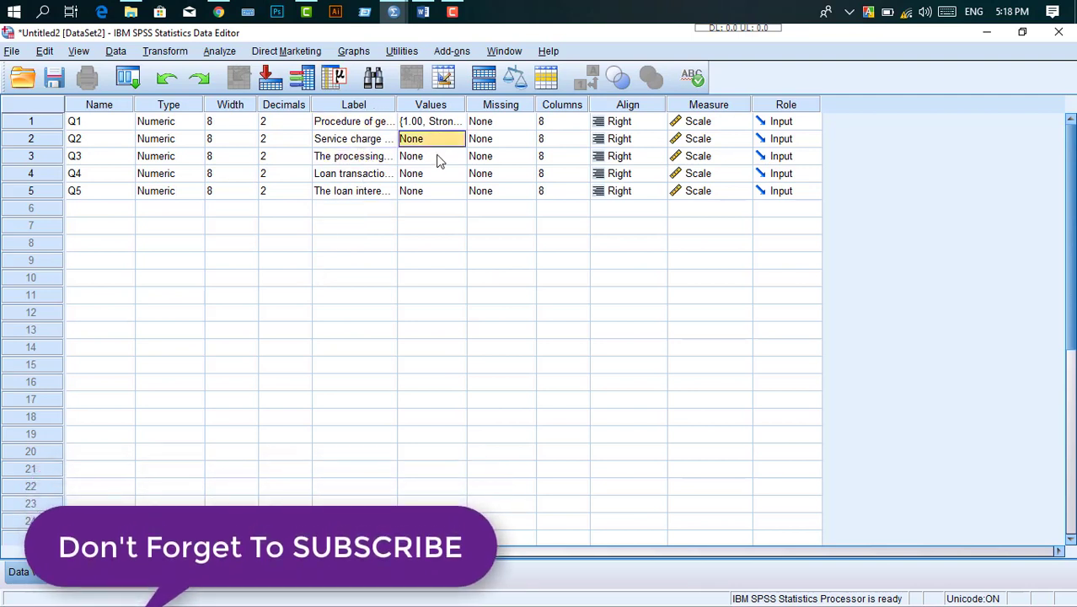
{"action": "left_click", "coordinate": [438, 159]}
{"action": "left_click", "coordinate": [437, 143]}
{"action": "left_click", "coordinate": [455, 145]}
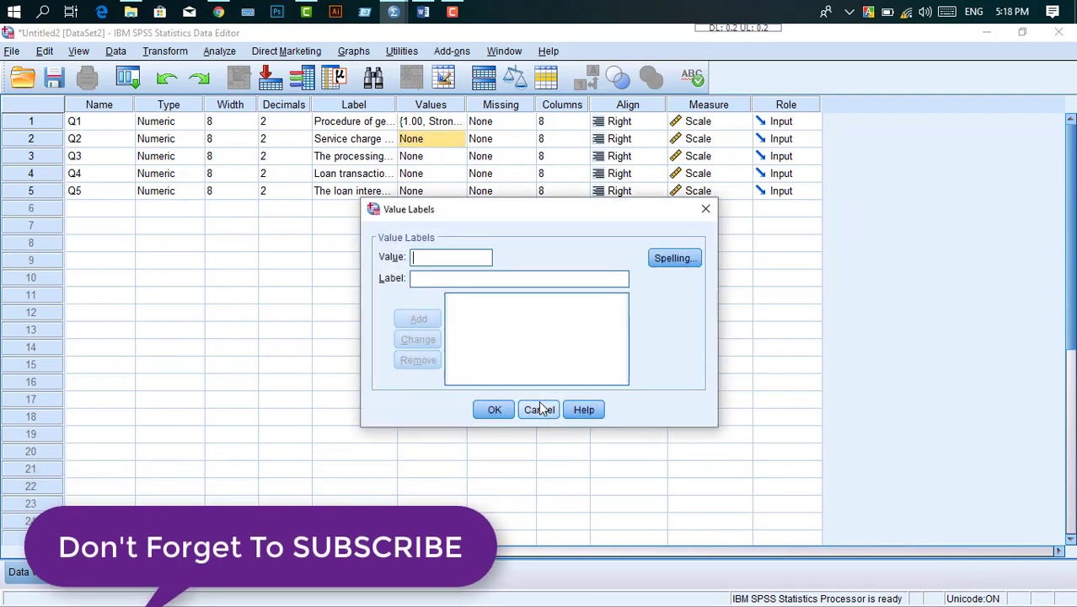
{"action": "left_click", "coordinate": [539, 410]}
{"action": "left_click", "coordinate": [418, 160]}
Copy the value labels of Q1 and paste them into the Values setting of Q2
{"action": "left_click", "coordinate": [427, 122]}
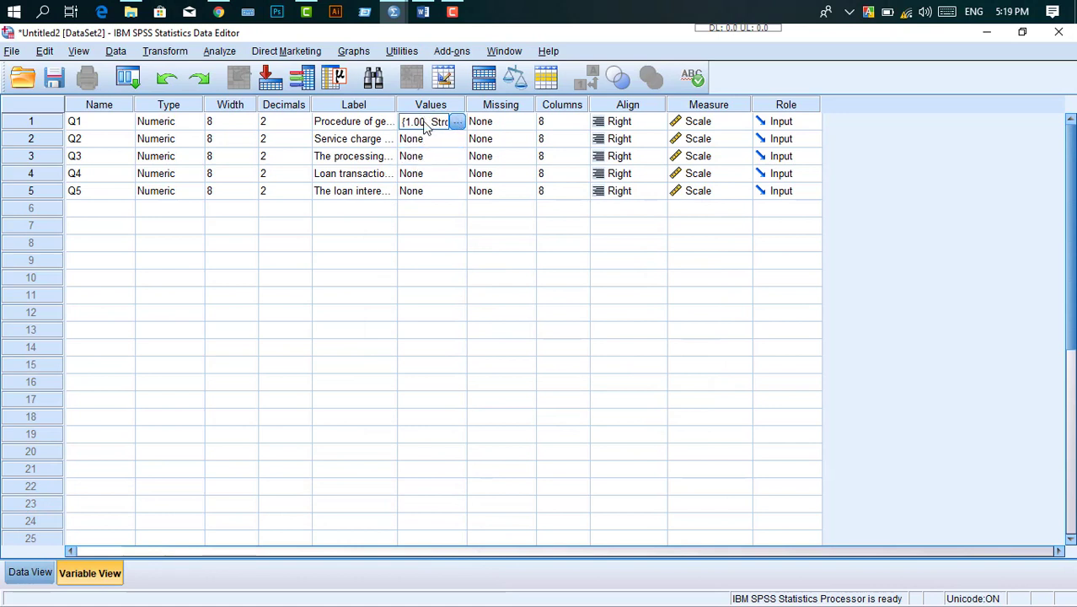
{"action": "right_click", "coordinate": [426, 124]}
{"action": "left_click", "coordinate": [446, 137]}
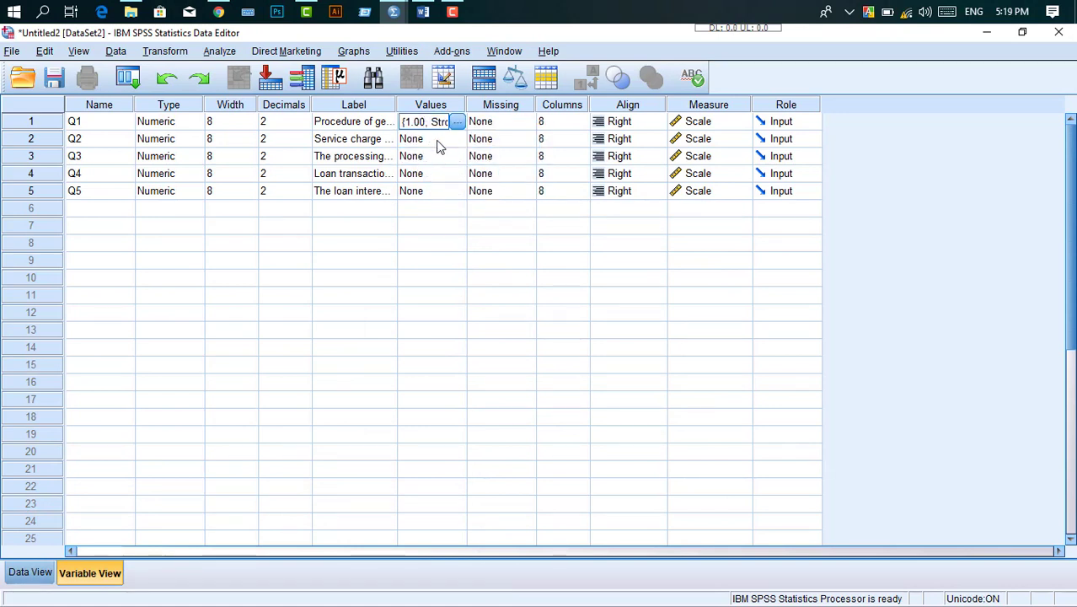
{"action": "left_click", "coordinate": [435, 140]}
{"action": "right_click", "coordinate": [436, 142]}
{"action": "left_click", "coordinate": [445, 165]}
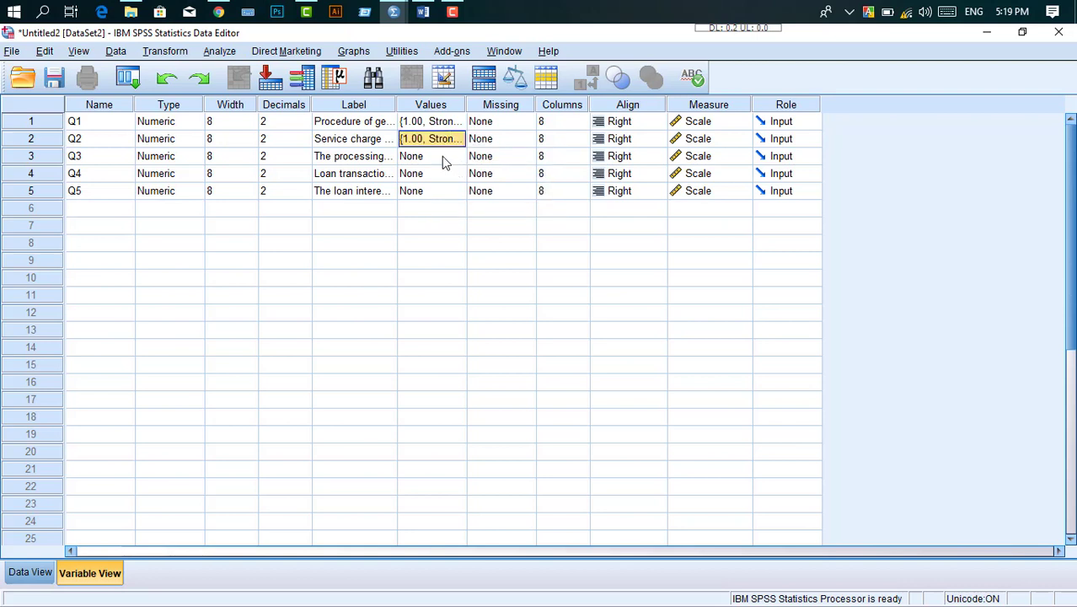
Paste the same copied value labels into the Values settings of Q3, Q4 and Q5
{"action": "right_click", "coordinate": [443, 160]}
{"action": "left_click", "coordinate": [455, 180]}
{"action": "right_click", "coordinate": [443, 177]}
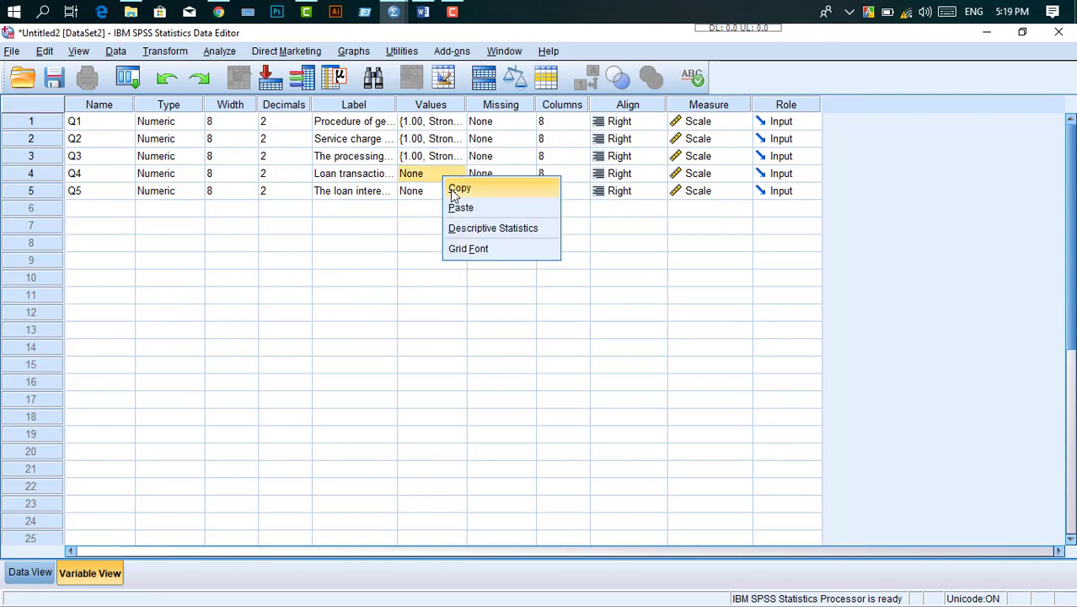
{"action": "left_click", "coordinate": [456, 208]}
{"action": "right_click", "coordinate": [447, 197]}
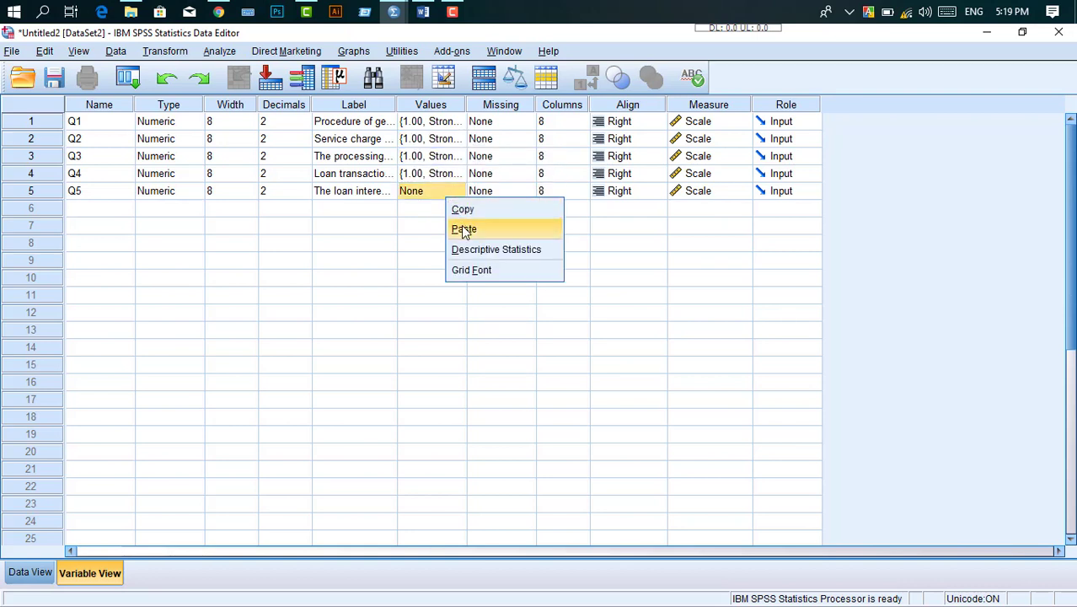
{"action": "left_click", "coordinate": [464, 230]}
Review the labels and value labels of variables Q1 through Q5
{"action": "left_click", "coordinate": [444, 140]}
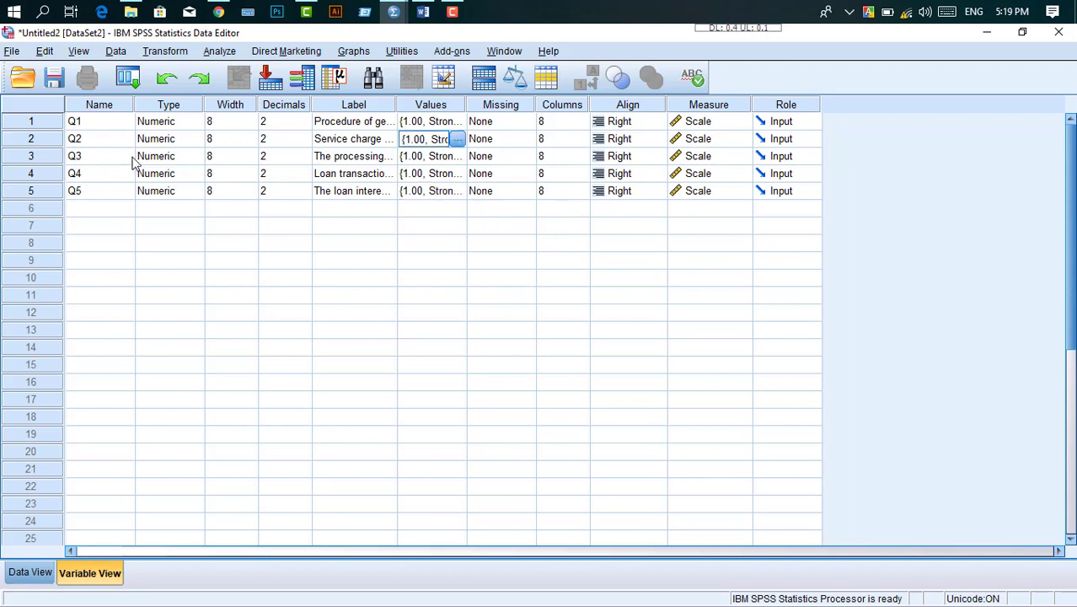
{"action": "left_click", "coordinate": [360, 141]}
{"action": "left_click", "coordinate": [389, 174]}
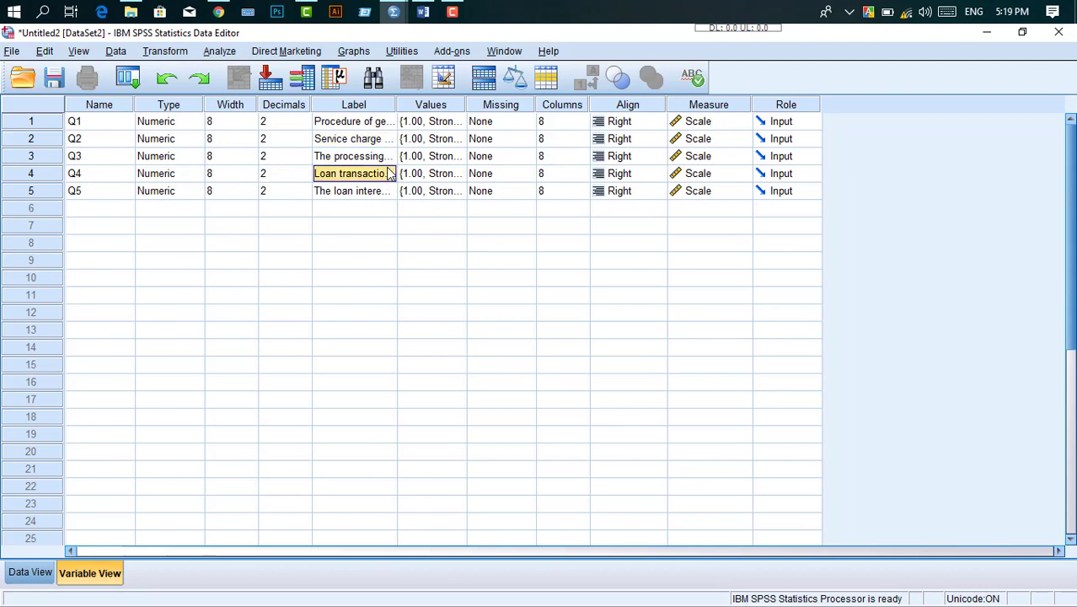
{"action": "left_click", "coordinate": [370, 127]}
{"action": "left_click", "coordinate": [364, 180]}
{"action": "left_click", "coordinate": [360, 192]}
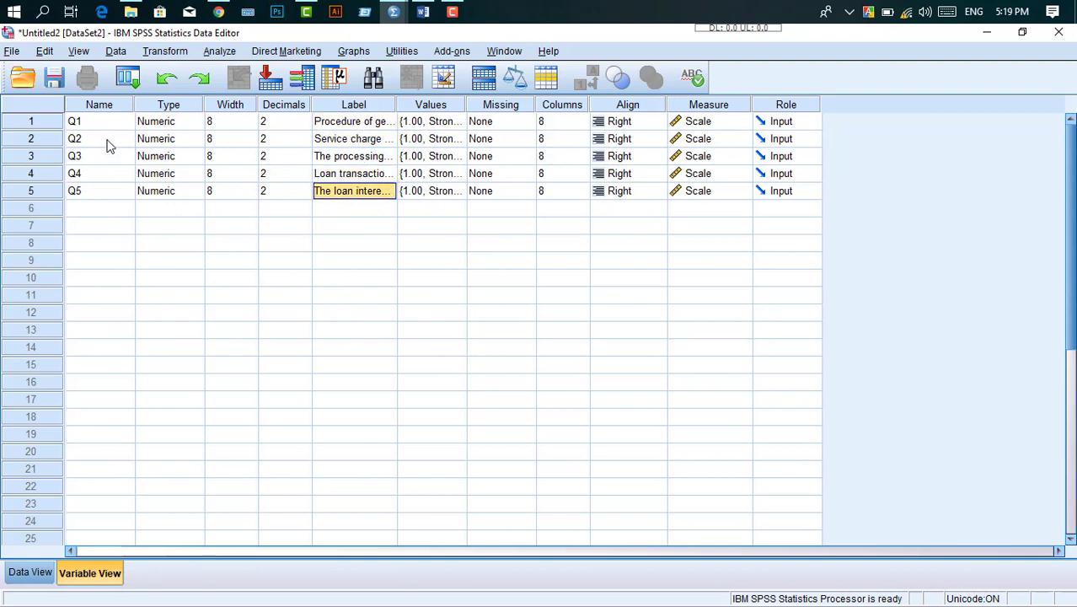
{"action": "left_click", "coordinate": [350, 140]}
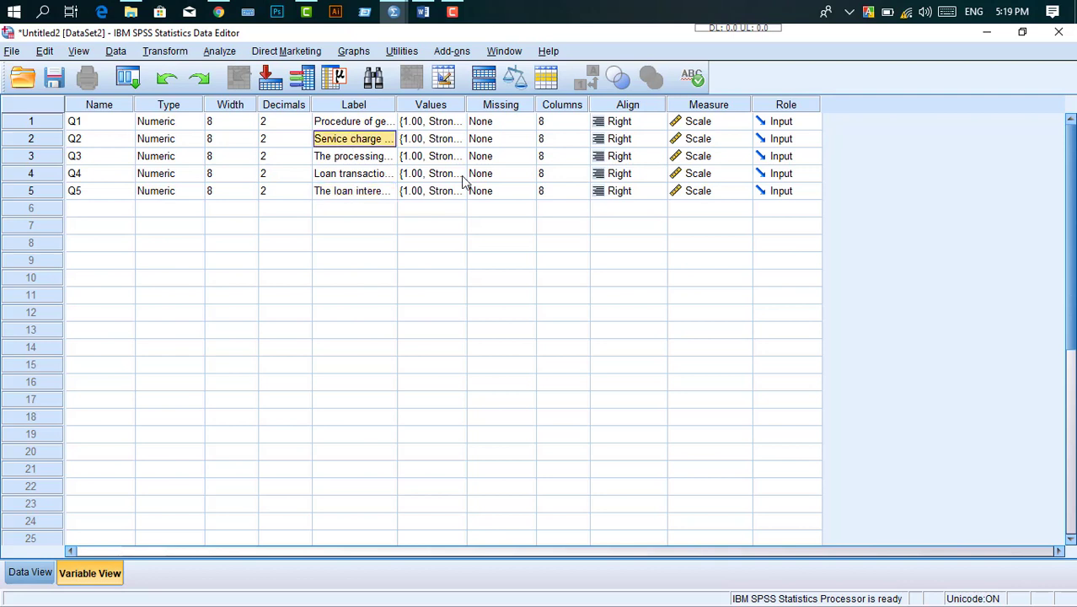
{"action": "left_click", "coordinate": [371, 172]}
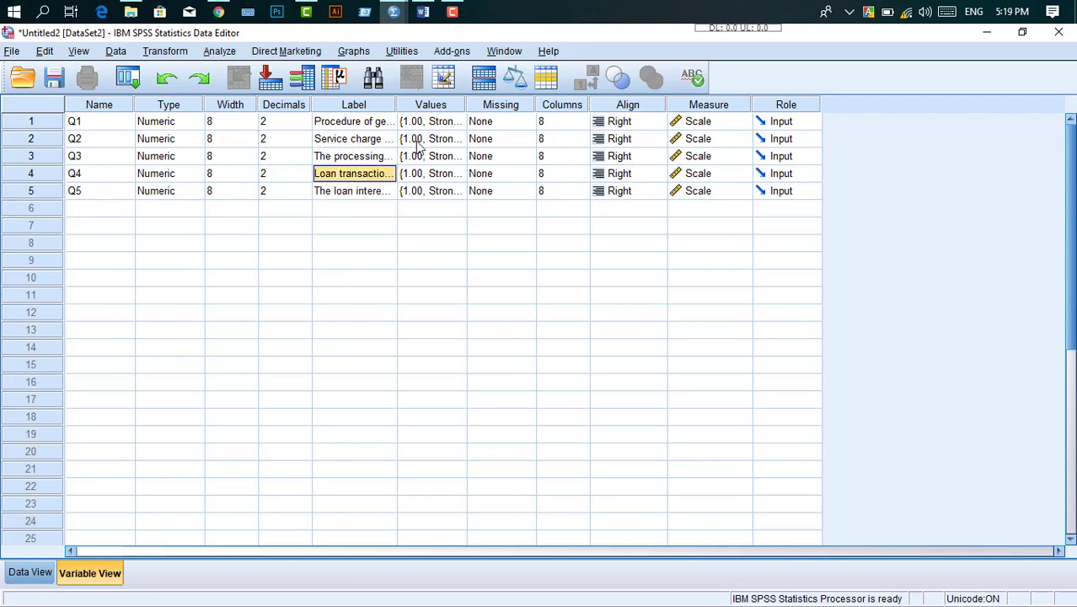
{"action": "left_click", "coordinate": [346, 142]}
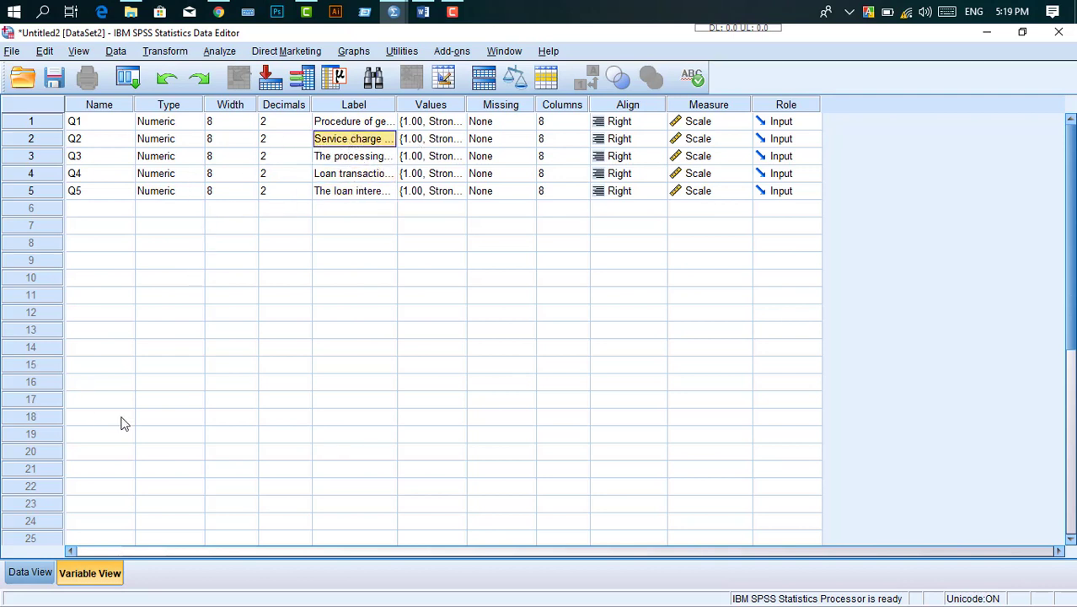
Look at the Loan Procedure statements in the Word questionnaire, and compare them with the labels of Q1 and Q2 in SPSS
{"action": "left_click", "coordinate": [424, 12]}
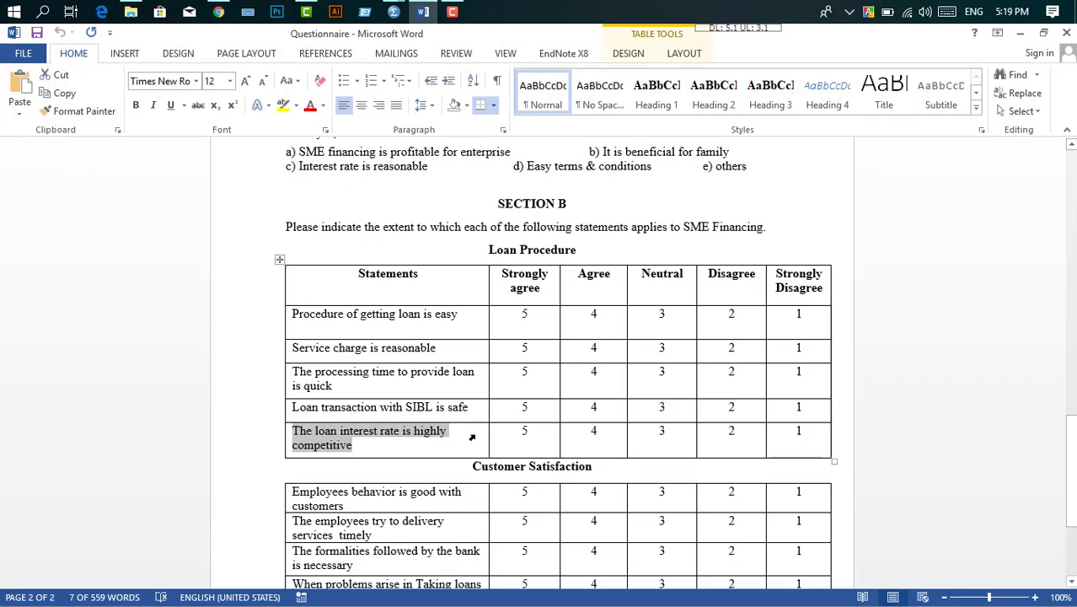
{"action": "left_click", "coordinate": [1029, 35]}
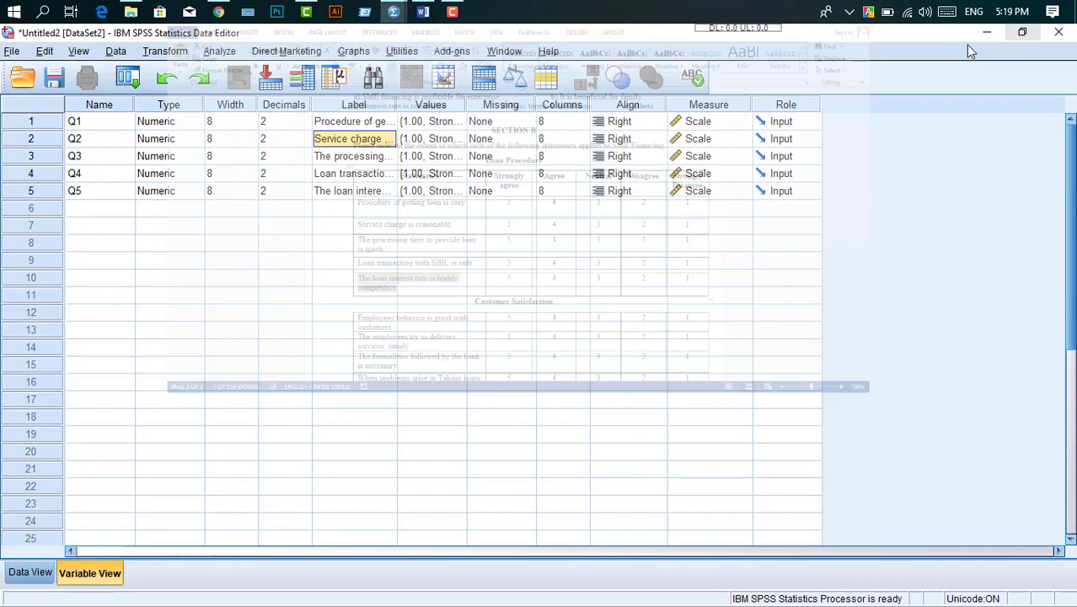
{"action": "left_click", "coordinate": [369, 122]}
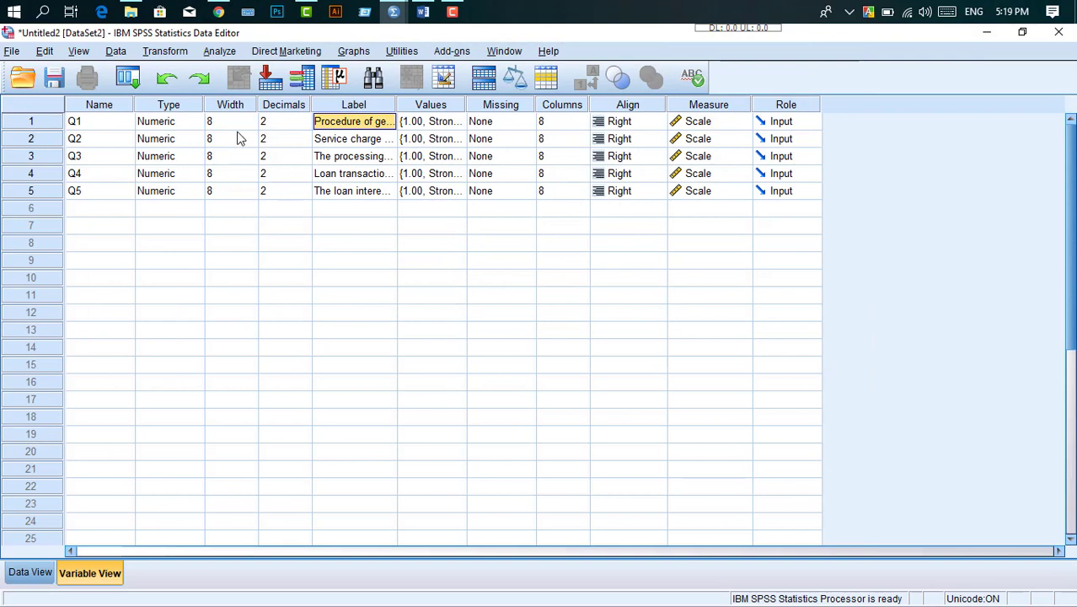
{"action": "left_click", "coordinate": [368, 140]}
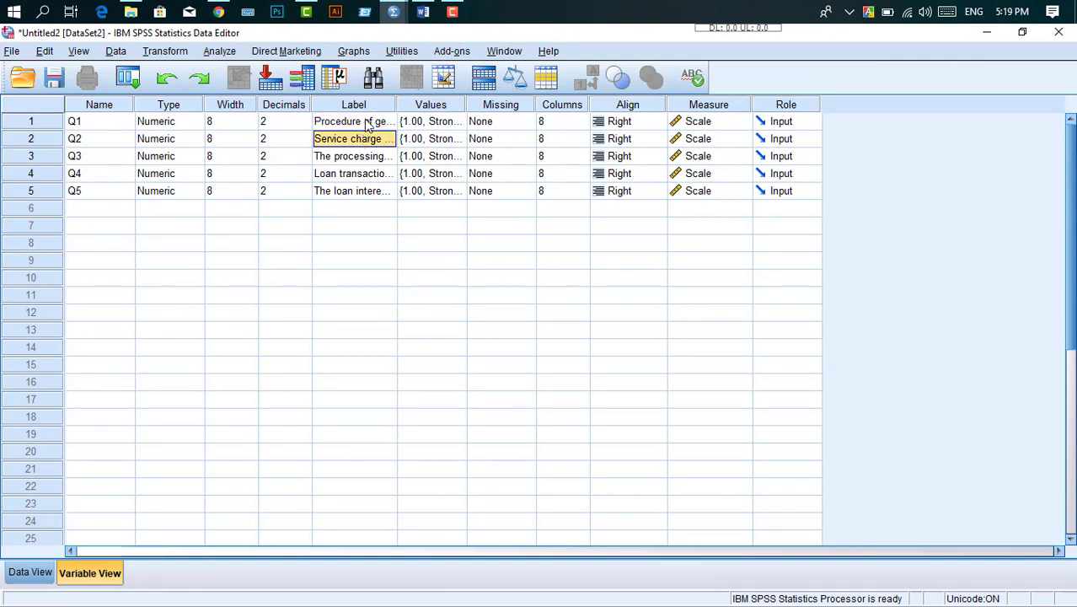
{"action": "left_click", "coordinate": [365, 123]}
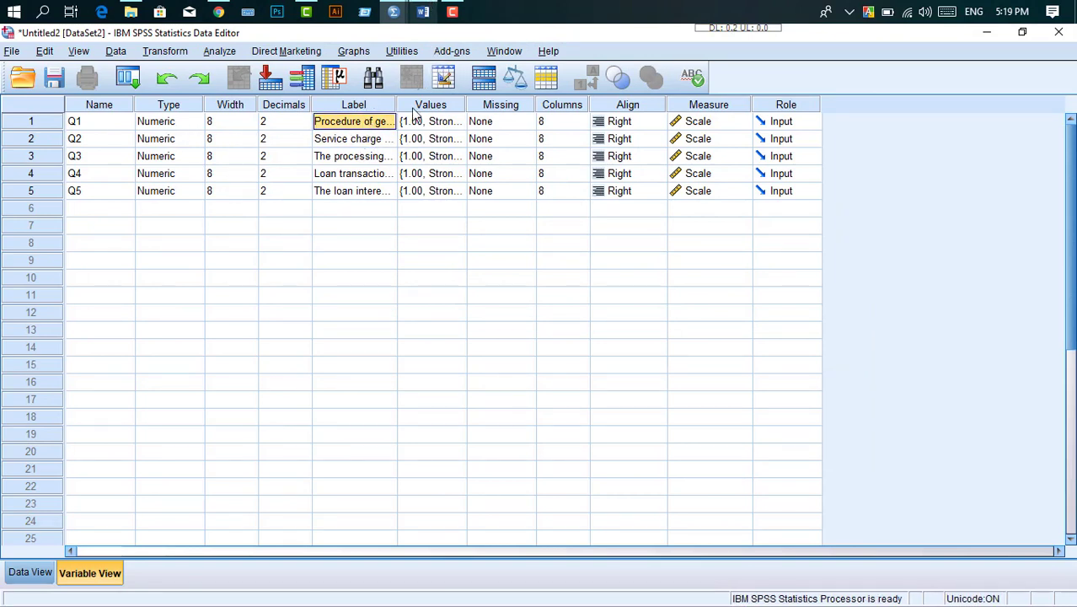
{"action": "left_click", "coordinate": [352, 142]}
{"action": "left_click", "coordinate": [352, 123]}
Examine the list of value labels defined for Q1 and close it with the set kept
{"action": "left_click", "coordinate": [439, 123]}
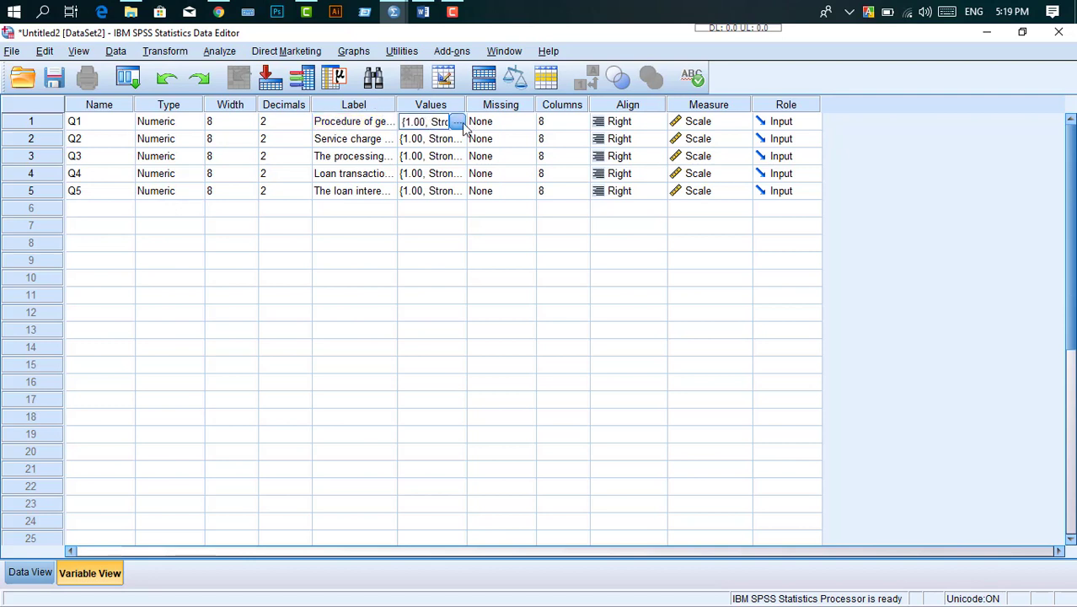
{"action": "left_click", "coordinate": [456, 123]}
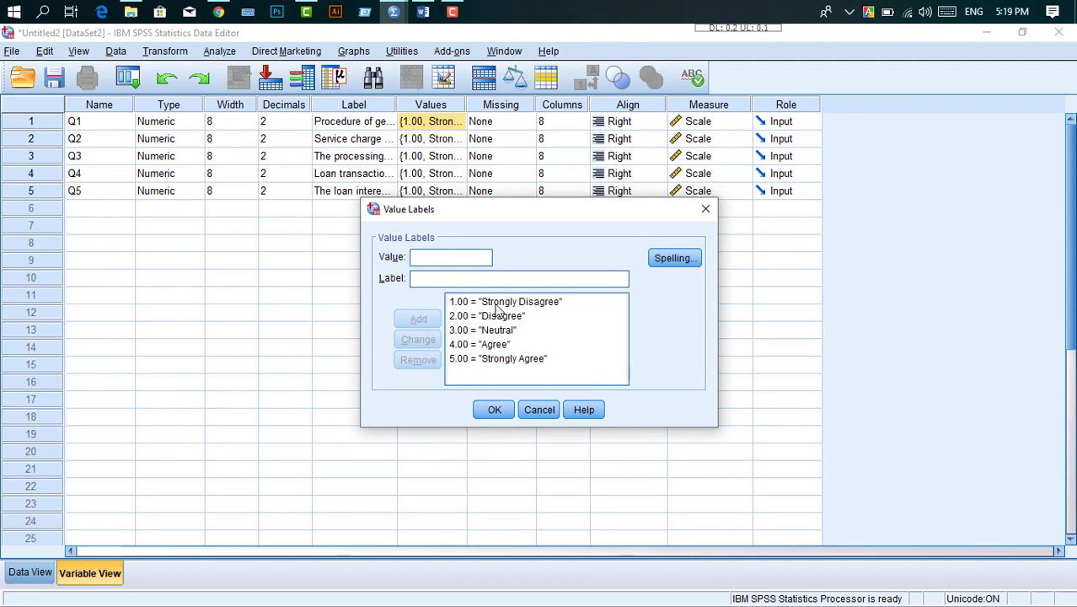
{"action": "left_click", "coordinate": [495, 409]}
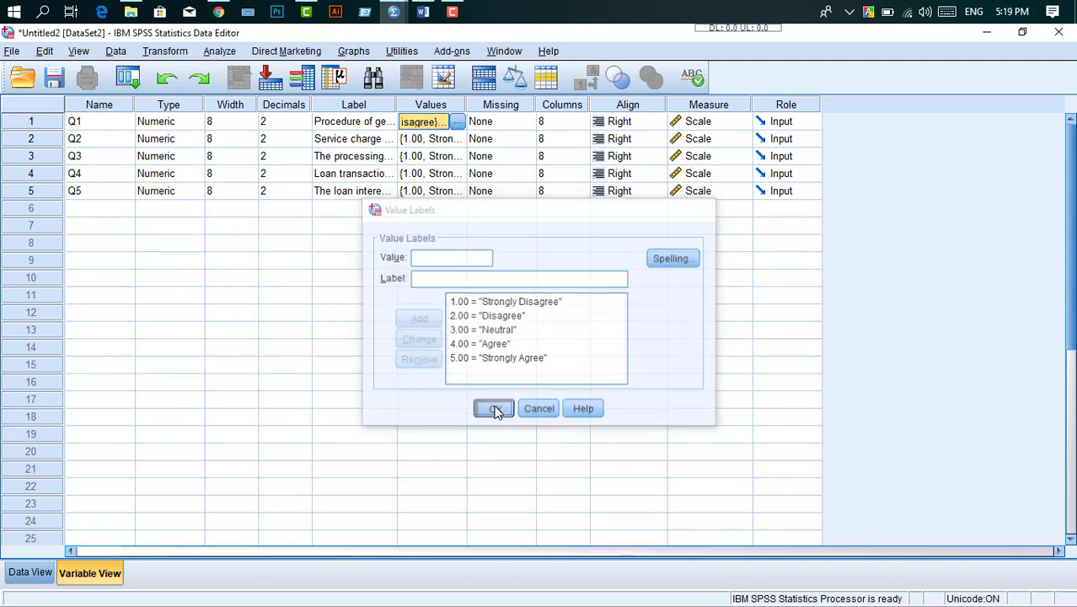
Review the labels of variables Q1 to Q4 in the variable definitions
{"action": "left_click", "coordinate": [425, 157]}
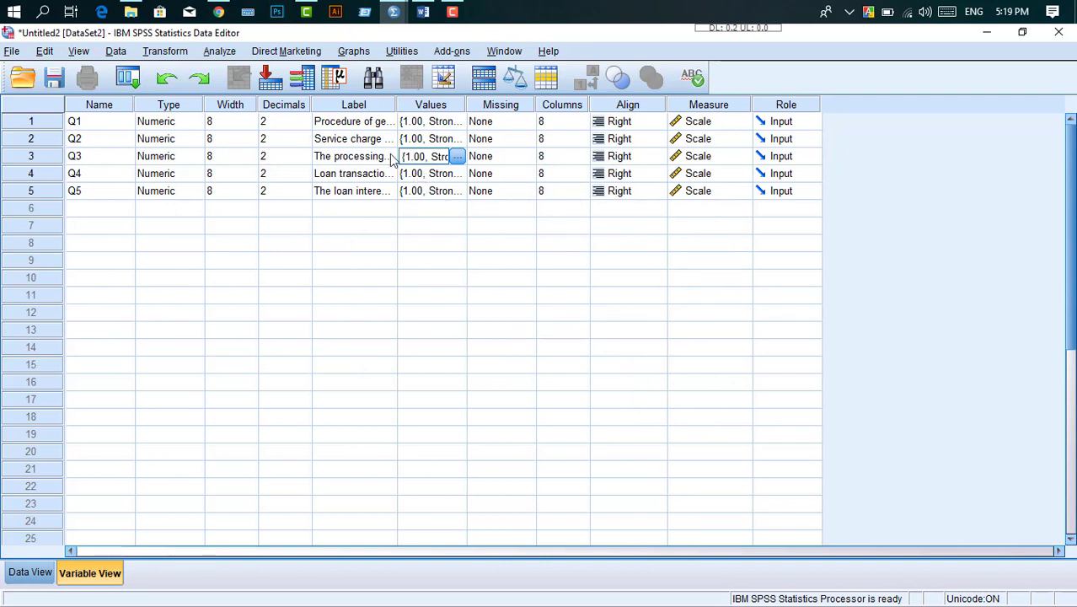
{"action": "left_click", "coordinate": [355, 157]}
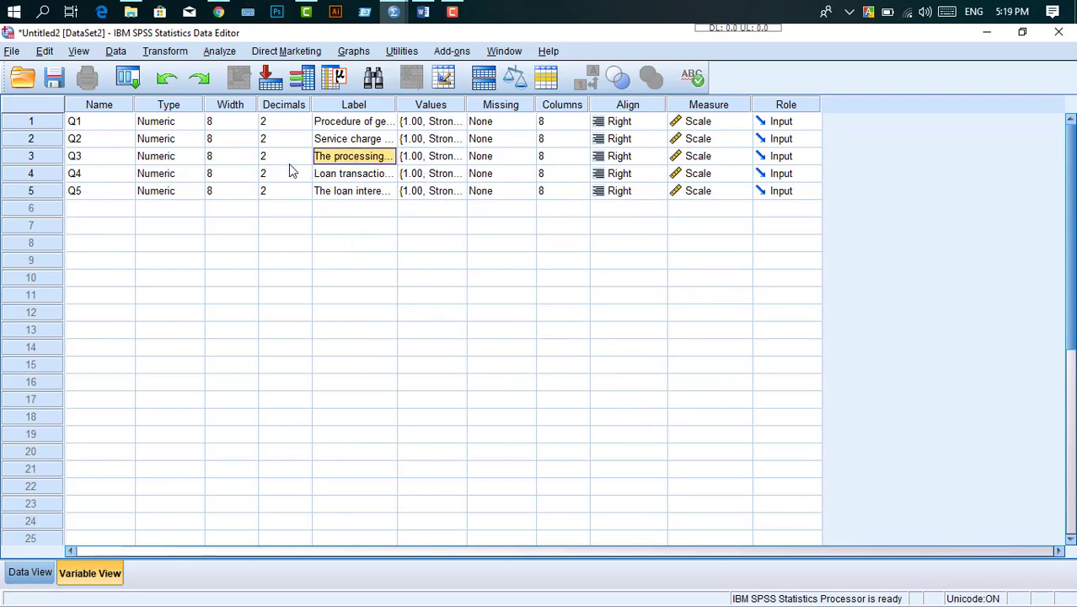
{"action": "left_click", "coordinate": [336, 128]}
{"action": "left_click", "coordinate": [337, 135]}
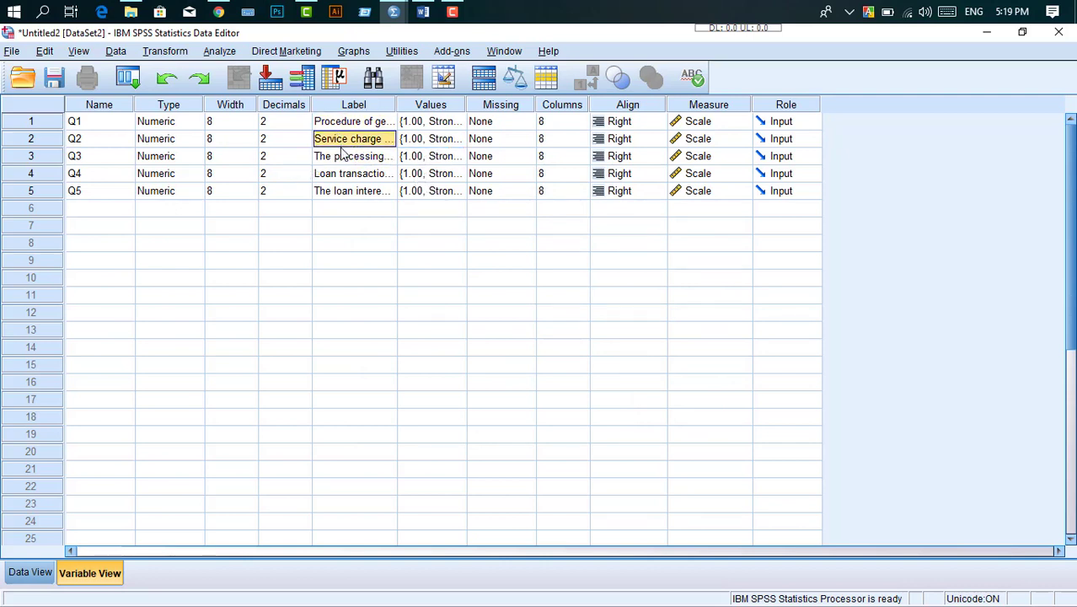
{"action": "left_click", "coordinate": [343, 158]}
{"action": "left_click", "coordinate": [343, 177]}
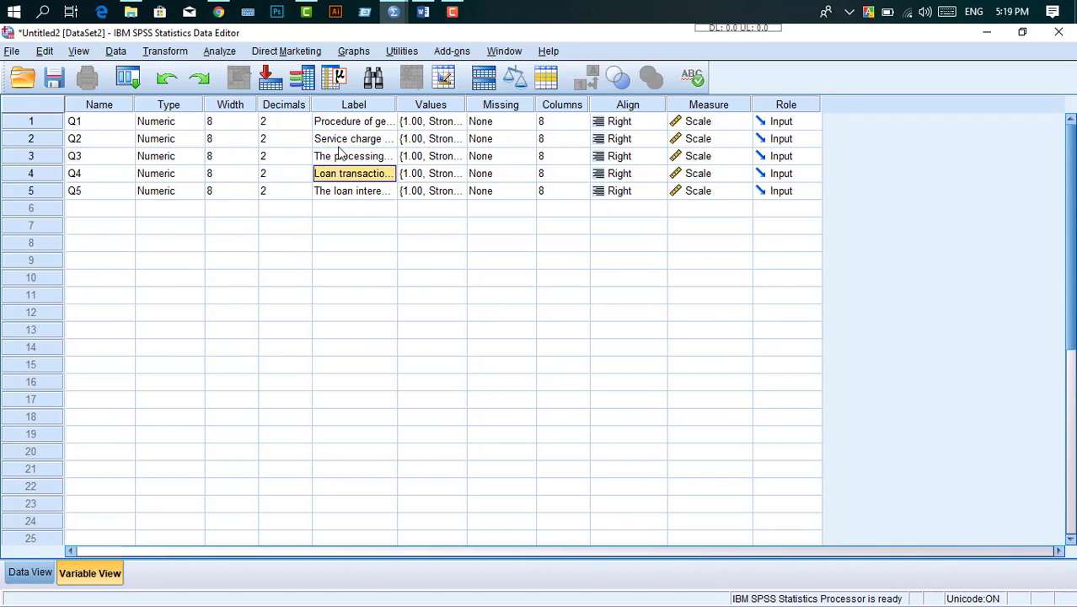
{"action": "left_click", "coordinate": [343, 125]}
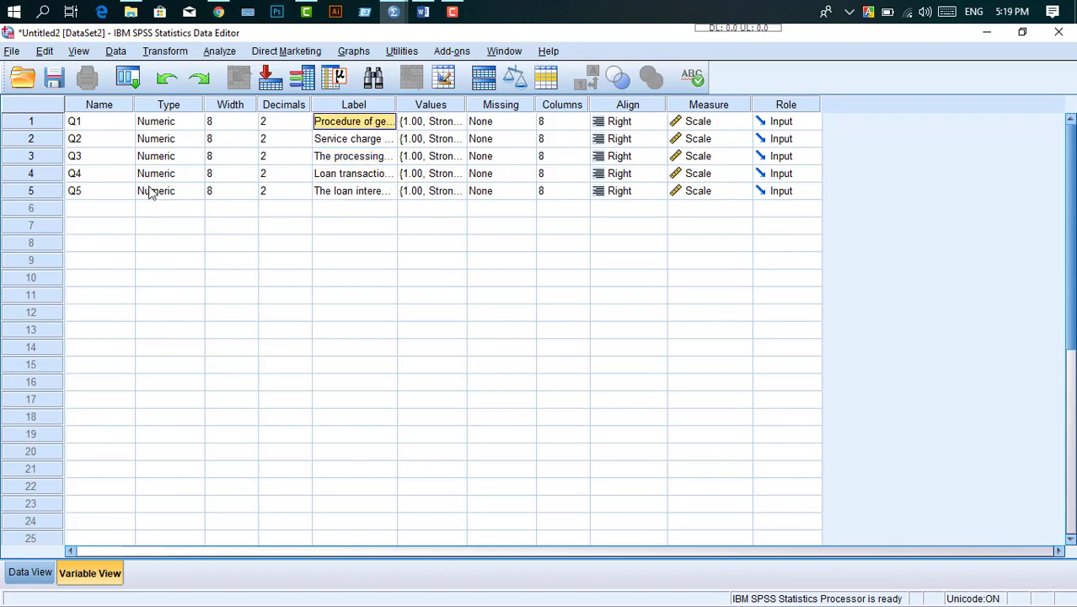
Switch to the data grid and examine the empty columns Q1 to Q5, including their first row
{"action": "left_click", "coordinate": [21, 576]}
{"action": "left_click", "coordinate": [337, 180]}
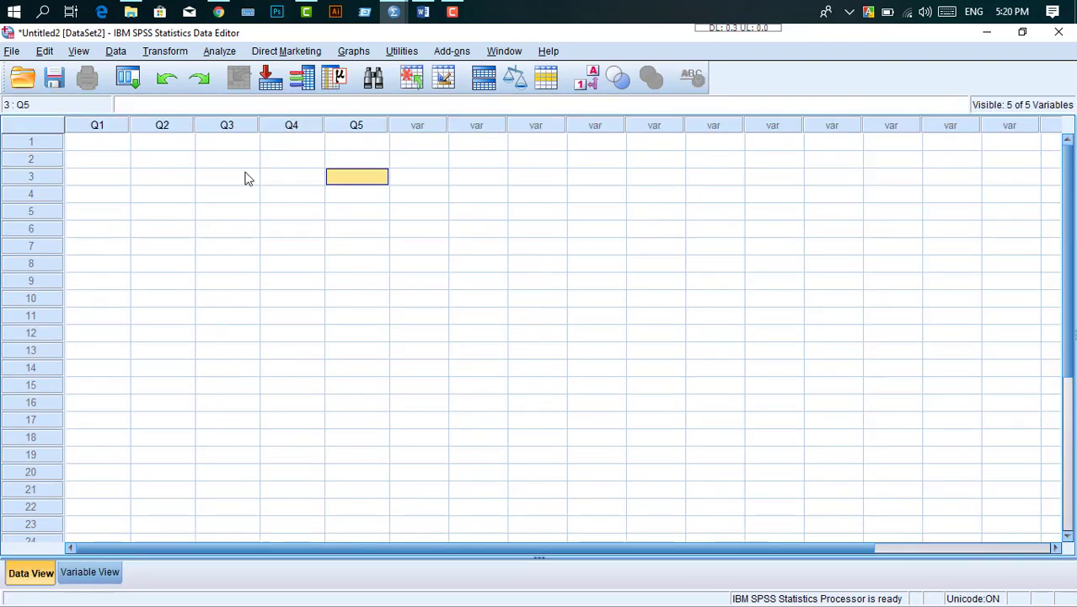
{"action": "left_click", "coordinate": [371, 132]}
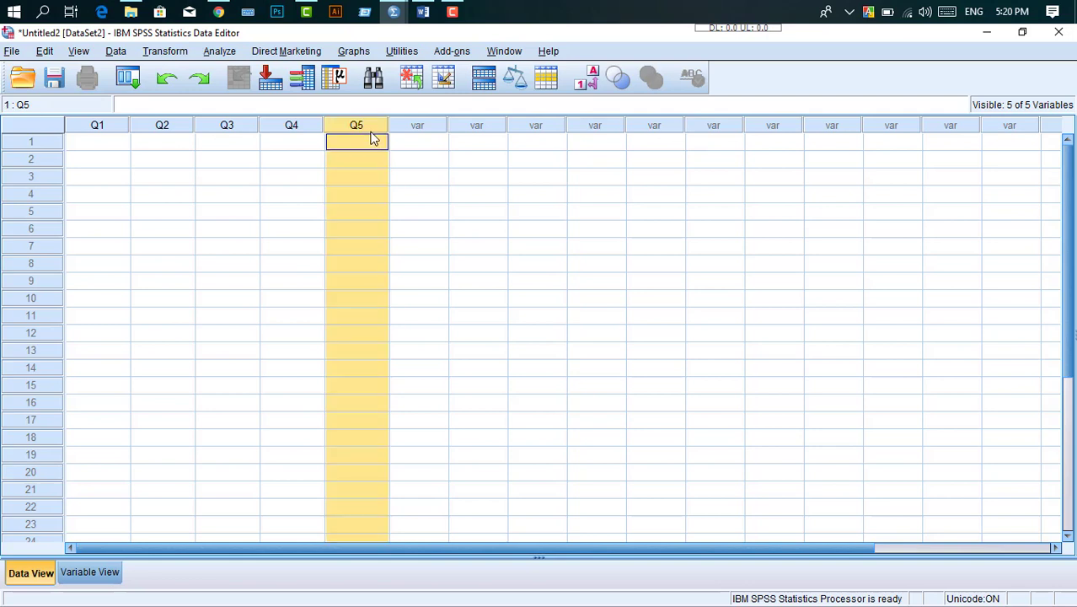
{"action": "left_click", "coordinate": [366, 187]}
{"action": "left_click_drag", "start_coordinate": [129, 144], "coordinate": [384, 186]}
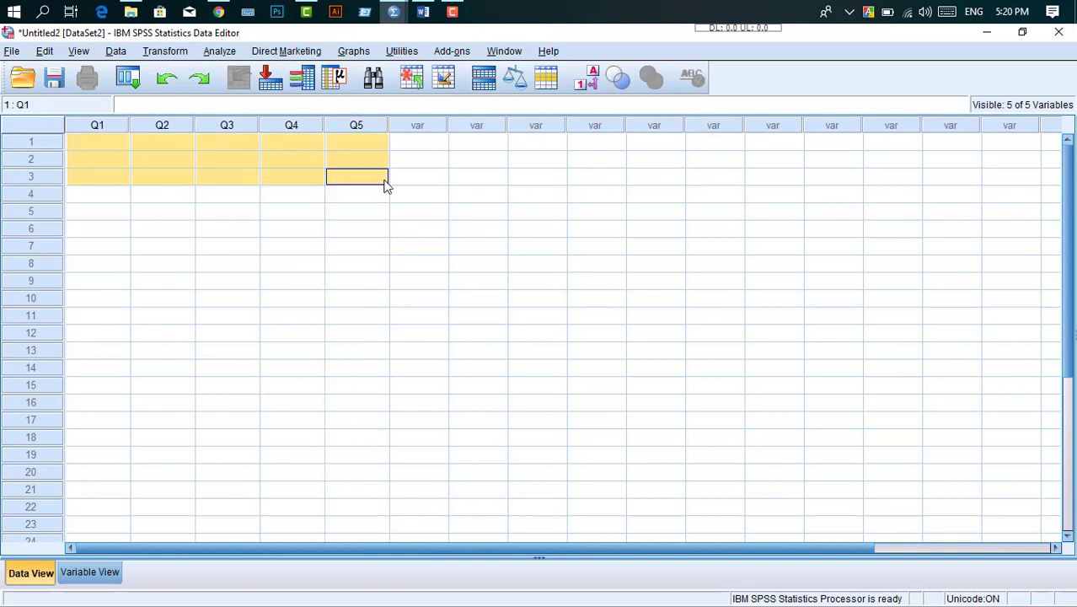
{"action": "left_click", "coordinate": [291, 228]}
{"action": "left_click", "coordinate": [103, 145]}
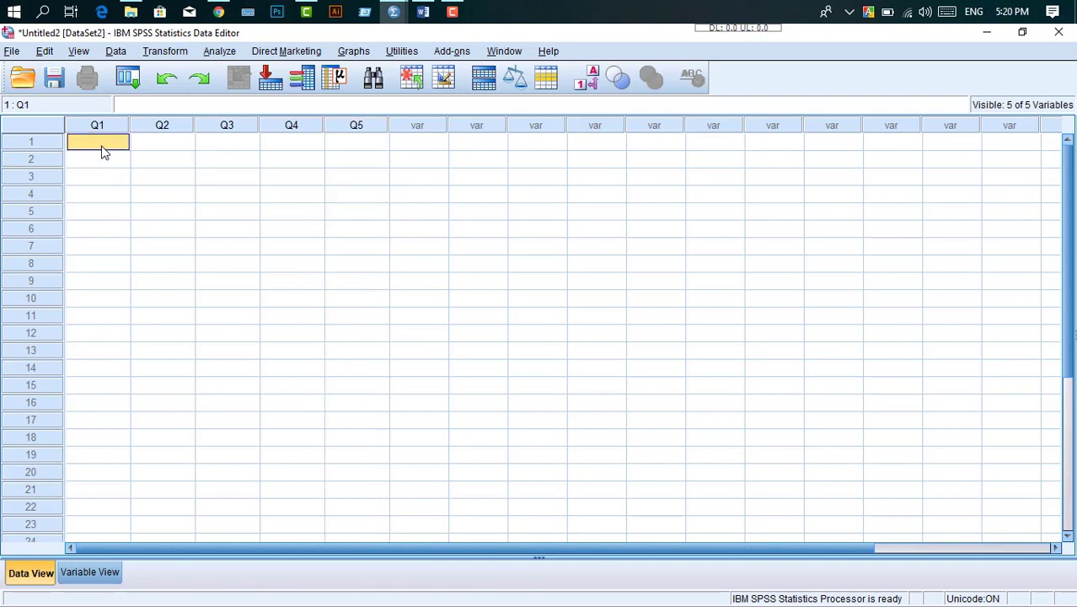
{"action": "left_click", "coordinate": [169, 145]}
{"action": "left_click", "coordinate": [232, 146]}
{"action": "left_click", "coordinate": [293, 145]}
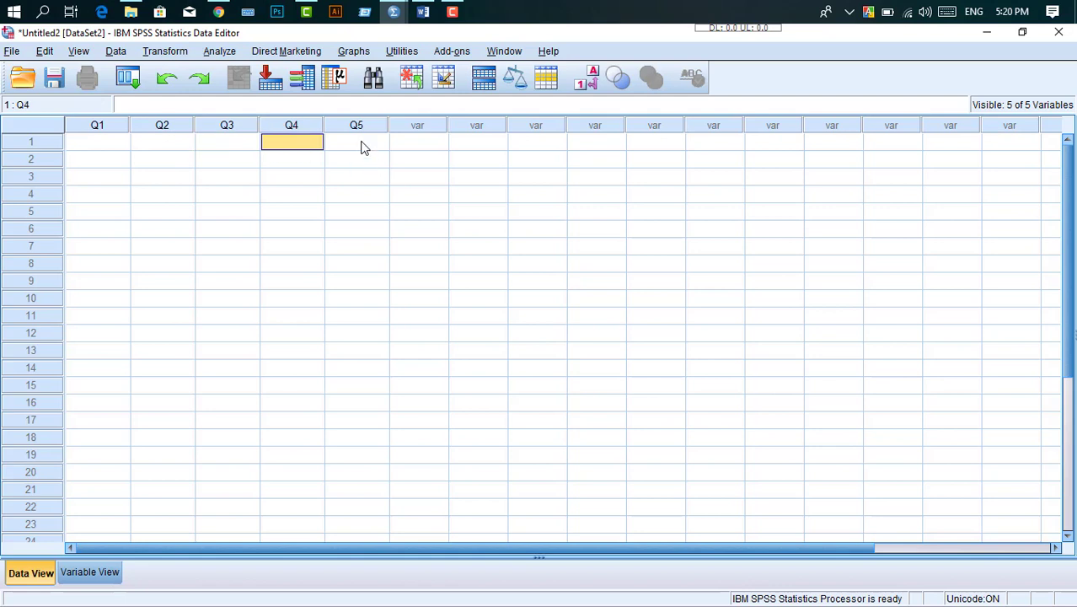
{"action": "left_click", "coordinate": [364, 147]}
{"action": "left_click", "coordinate": [122, 179]}
{"action": "left_click", "coordinate": [107, 143]}
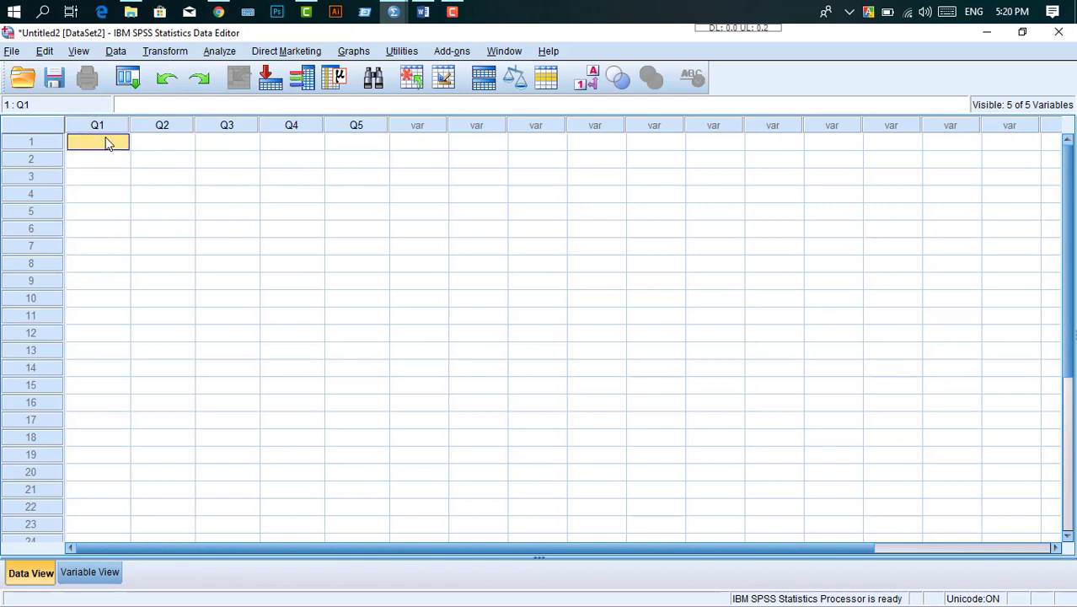
{"action": "left_click", "coordinate": [179, 196]}
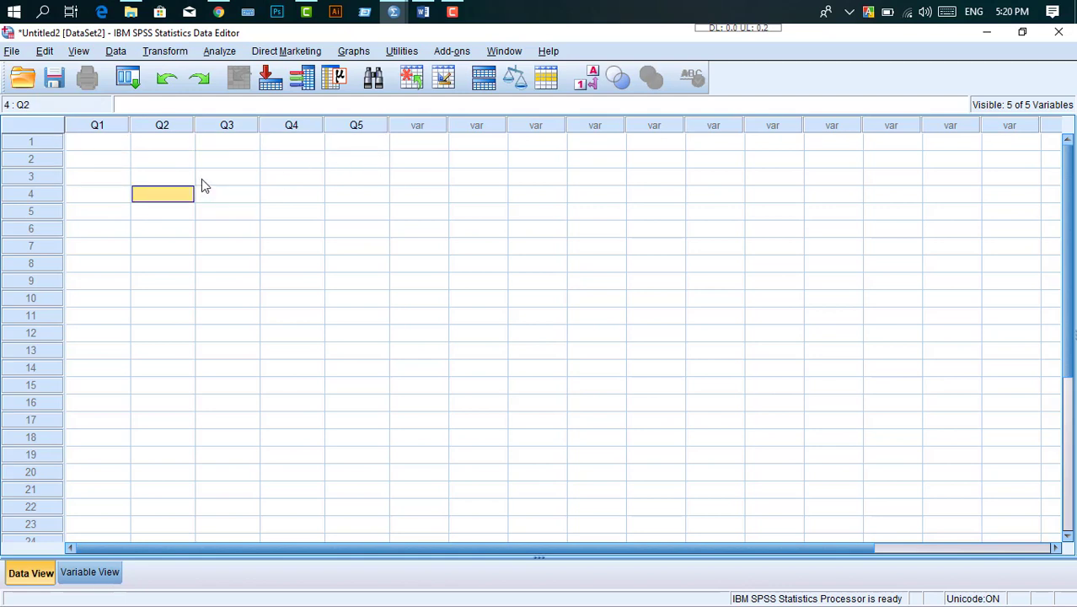
{"action": "left_click", "coordinate": [110, 148]}
{"action": "left_click", "coordinate": [172, 192]}
{"action": "left_click", "coordinate": [299, 147]}
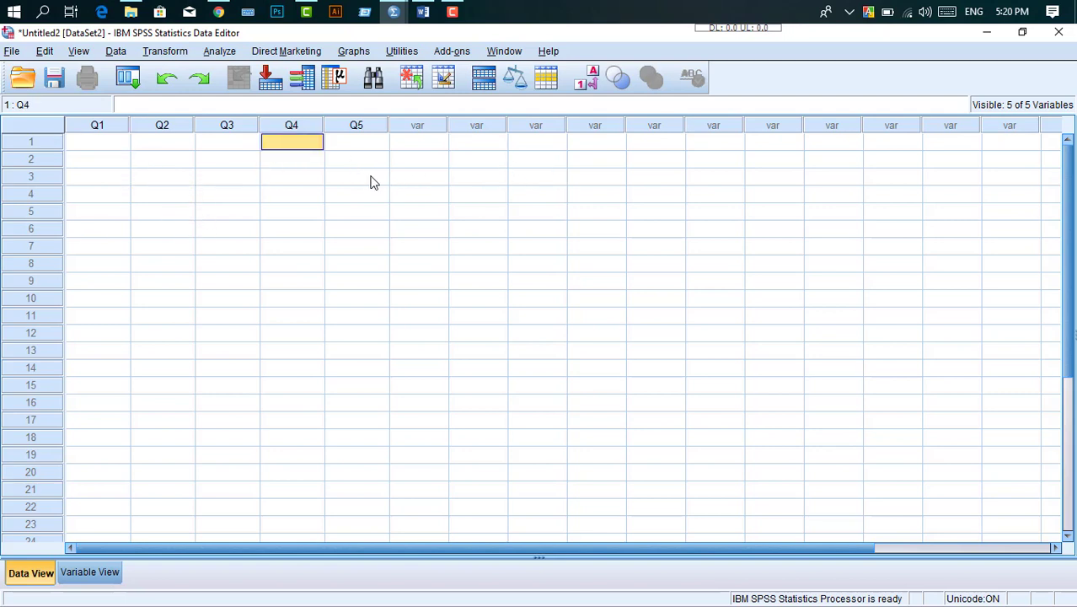
{"action": "left_click", "coordinate": [245, 181]}
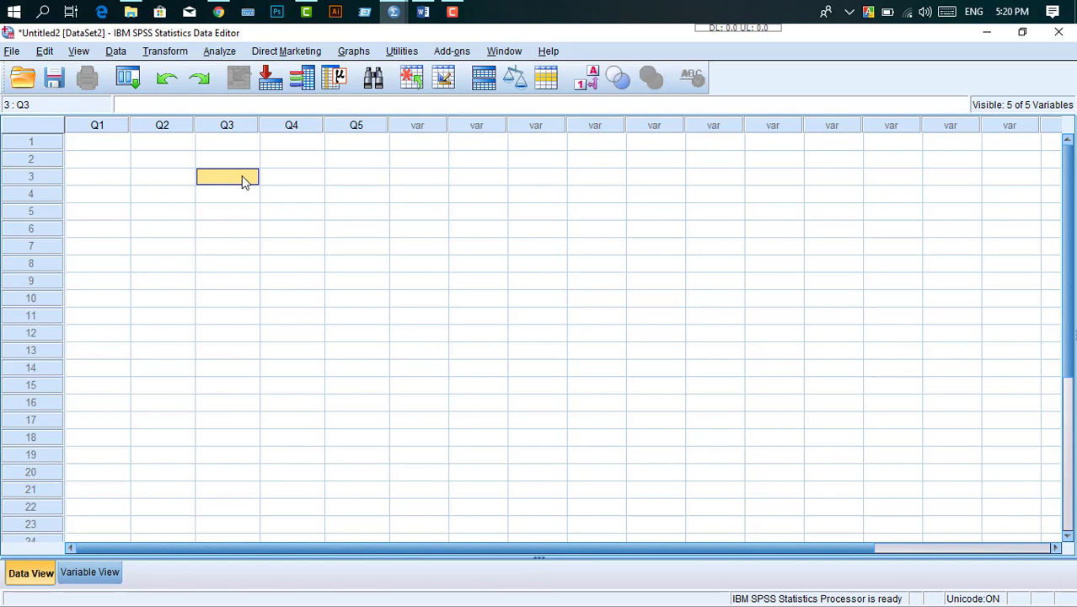
{"action": "left_click", "coordinate": [96, 148]}
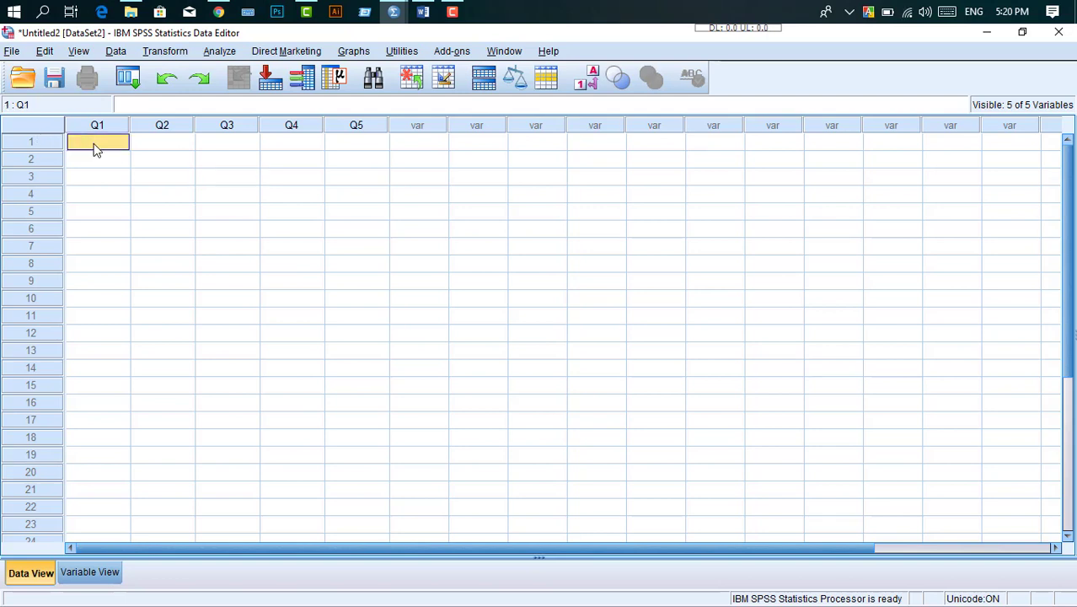
{"action": "left_click", "coordinate": [164, 144]}
{"action": "left_click_drag", "start_coordinate": [89, 144], "coordinate": [287, 223]}
{"action": "left_click", "coordinate": [284, 268]}
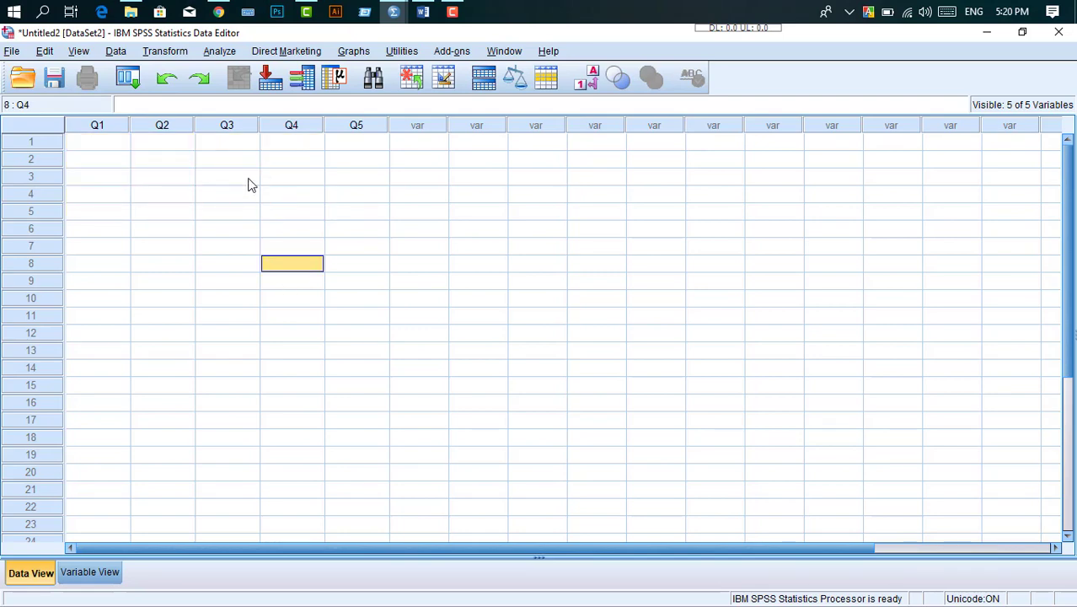
Switch to the SME Data workbook in Excel and look through the response columns Q1 to Q5
{"action": "left_click", "coordinate": [987, 32]}
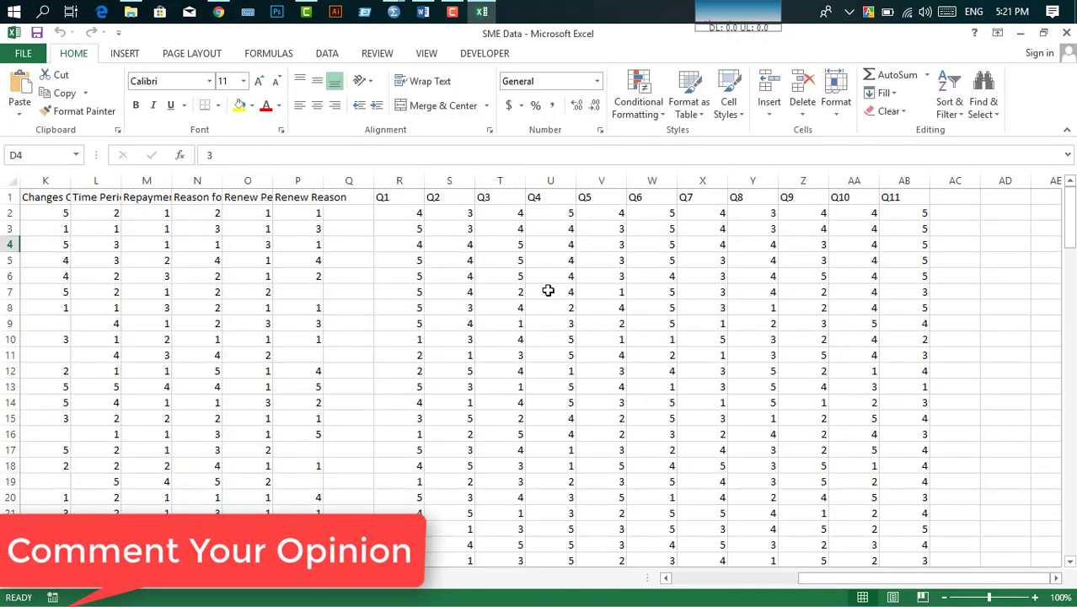
{"action": "left_click", "coordinate": [548, 290]}
{"action": "left_click", "coordinate": [396, 216]}
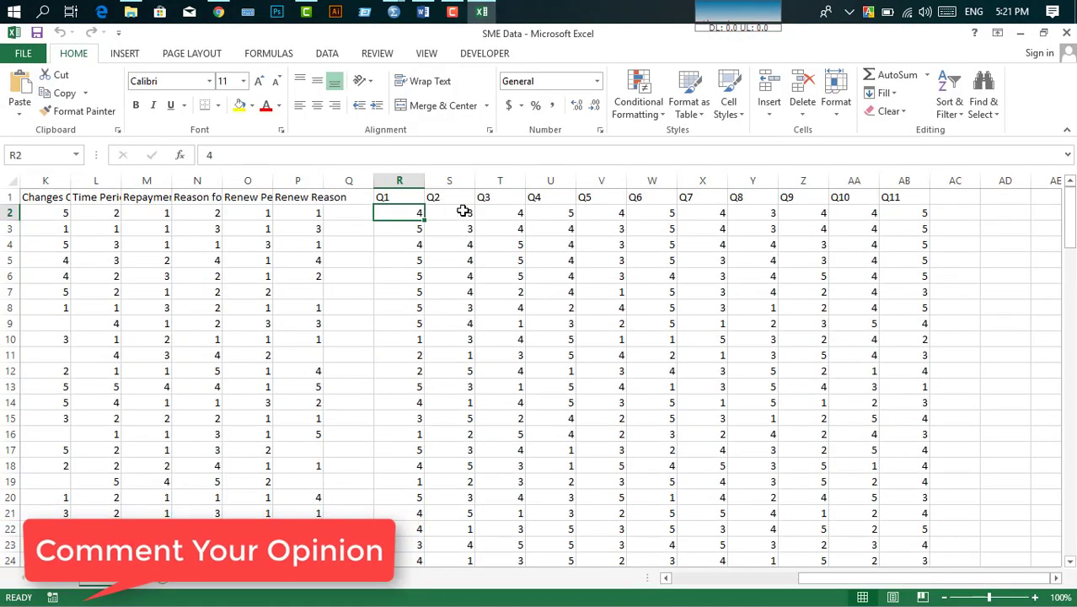
{"action": "left_click", "coordinate": [461, 212]}
{"action": "left_click", "coordinate": [477, 213]}
{"action": "left_click", "coordinate": [601, 229]}
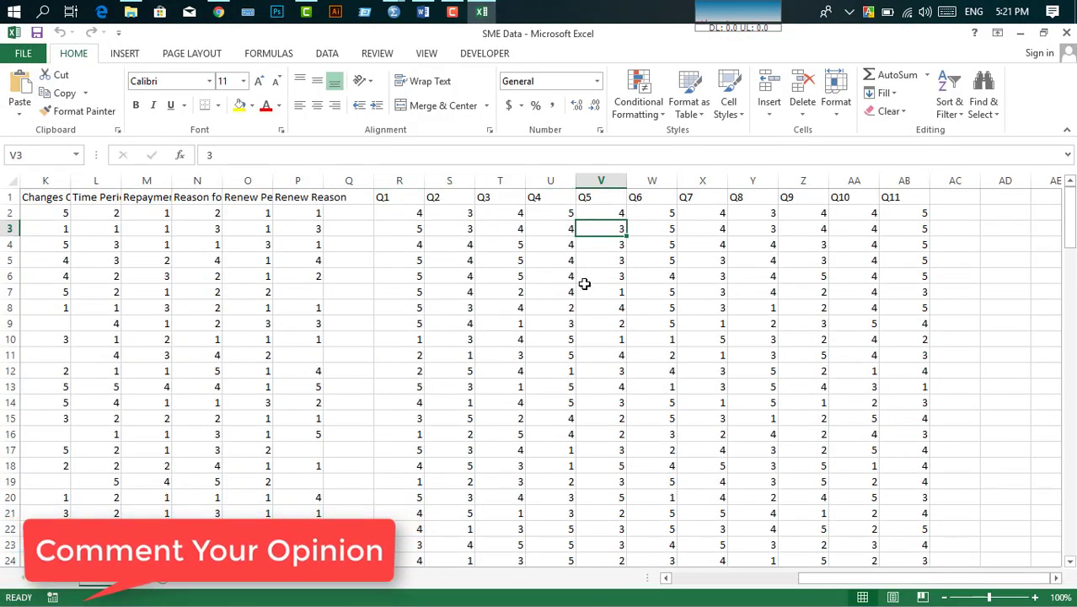
{"action": "scroll", "coordinate": [564, 295], "scroll_direction": "down", "scroll_amount": 4}
{"action": "scroll", "coordinate": [564, 295], "scroll_direction": "down", "scroll_amount": 7}
{"action": "scroll", "coordinate": [524, 334], "scroll_direction": "up", "scroll_amount": 11}
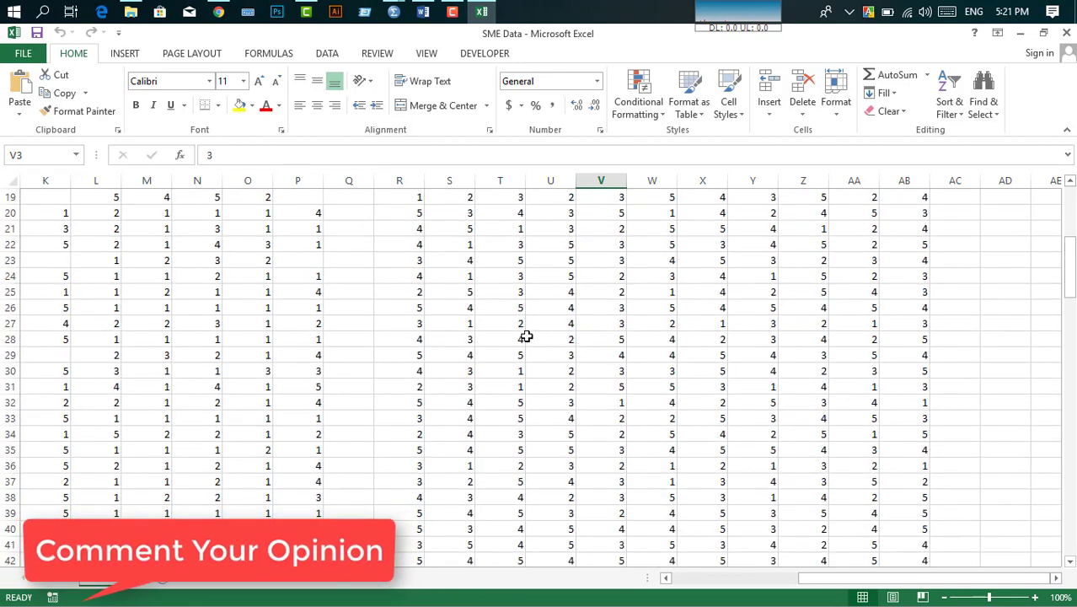
{"action": "left_click", "coordinate": [485, 245]}
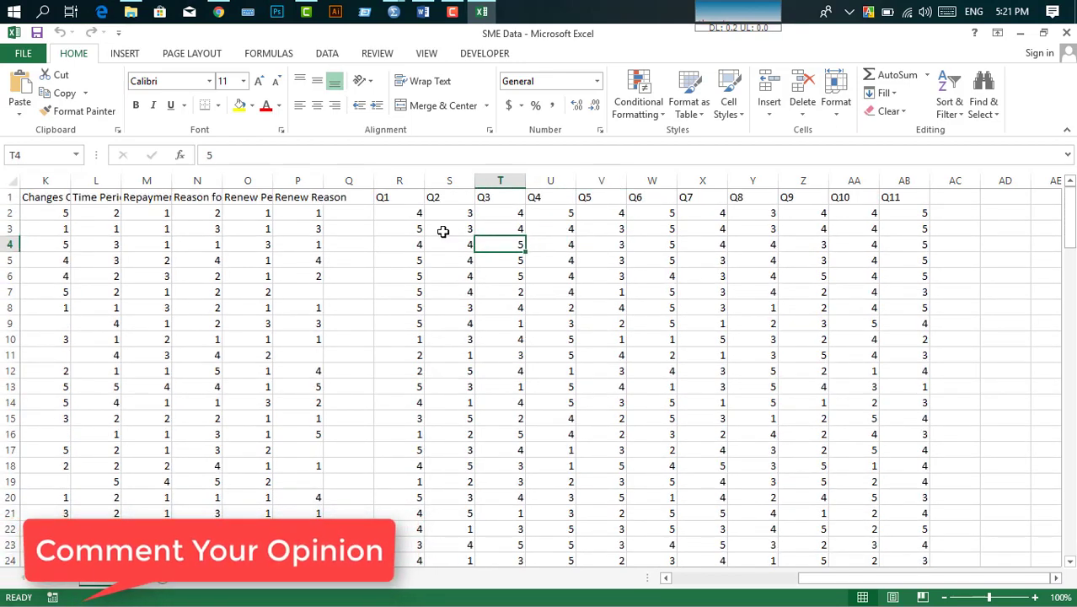
Copy the Q1 to Q5 responses in cells R2:V51, without the header row
{"action": "left_click", "coordinate": [409, 217]}
{"action": "left_click_drag", "start_coordinate": [416, 212], "coordinate": [590, 526]}
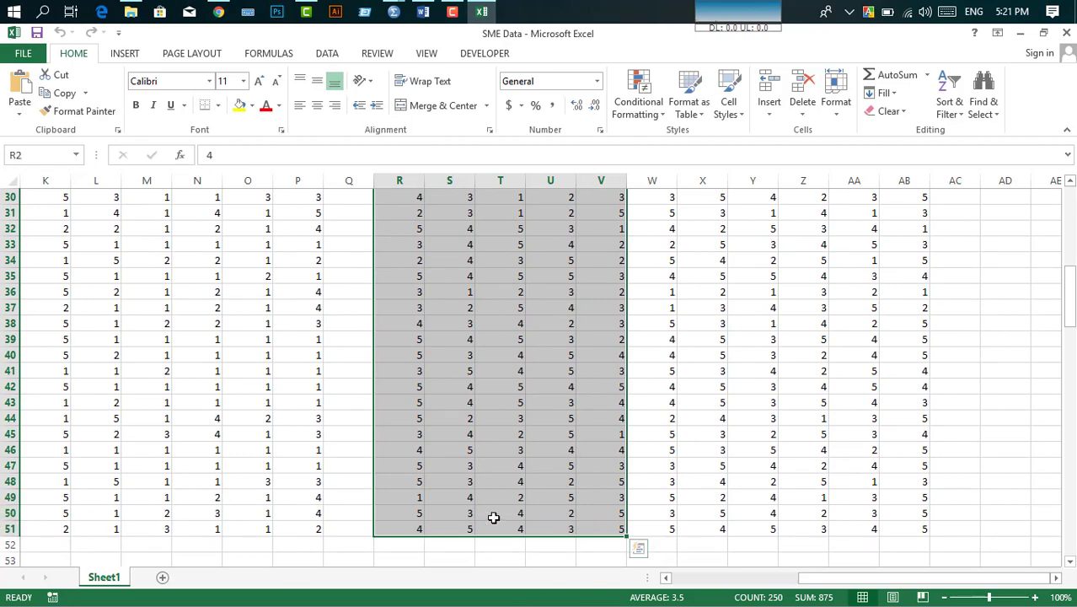
{"action": "scroll", "coordinate": [522, 488], "scroll_direction": "up", "scroll_amount": 10}
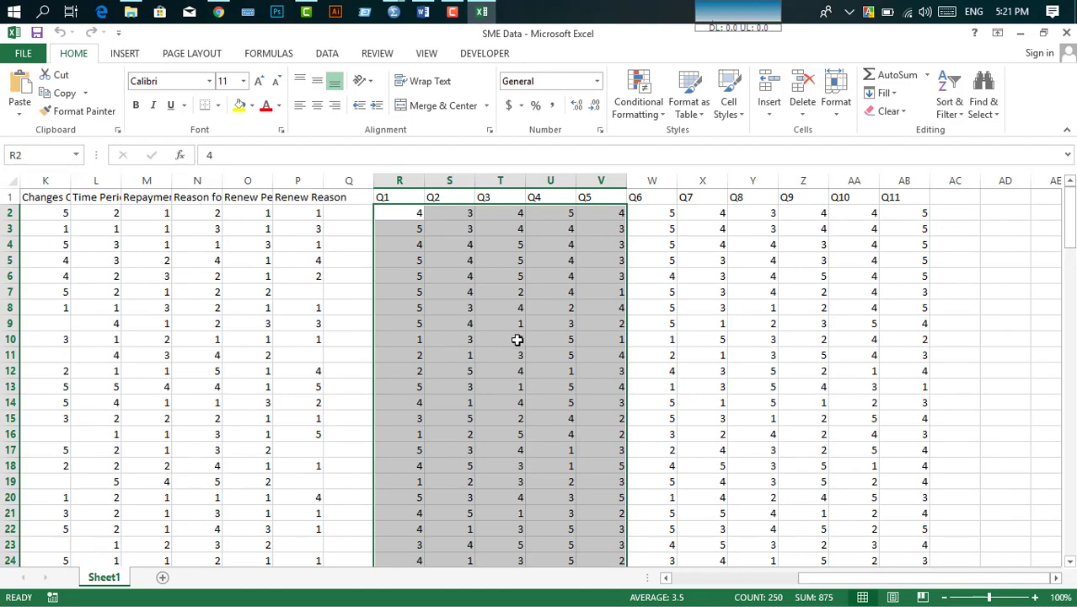
{"action": "scroll", "coordinate": [519, 338], "scroll_direction": "down", "scroll_amount": 13}
{"action": "scroll", "coordinate": [520, 339], "scroll_direction": "up", "scroll_amount": 13}
{"action": "scroll", "coordinate": [474, 253], "scroll_direction": "down", "scroll_amount": 10}
{"action": "scroll", "coordinate": [470, 391], "scroll_direction": "up", "scroll_amount": 5}
{"action": "scroll", "coordinate": [469, 391], "scroll_direction": "up", "scroll_amount": 6}
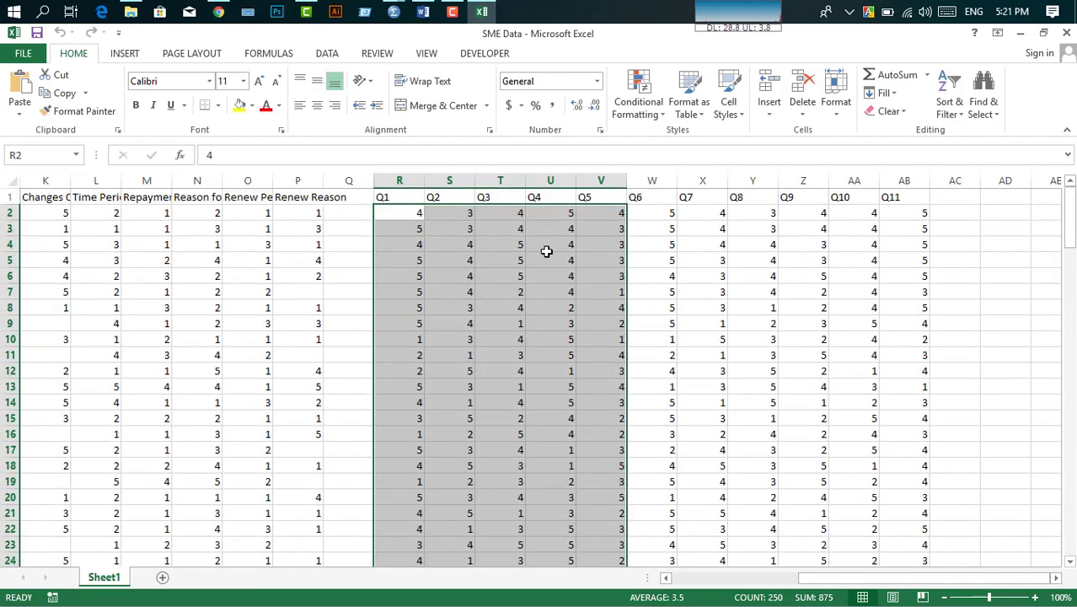
{"action": "key", "text": "ctrl+c"}
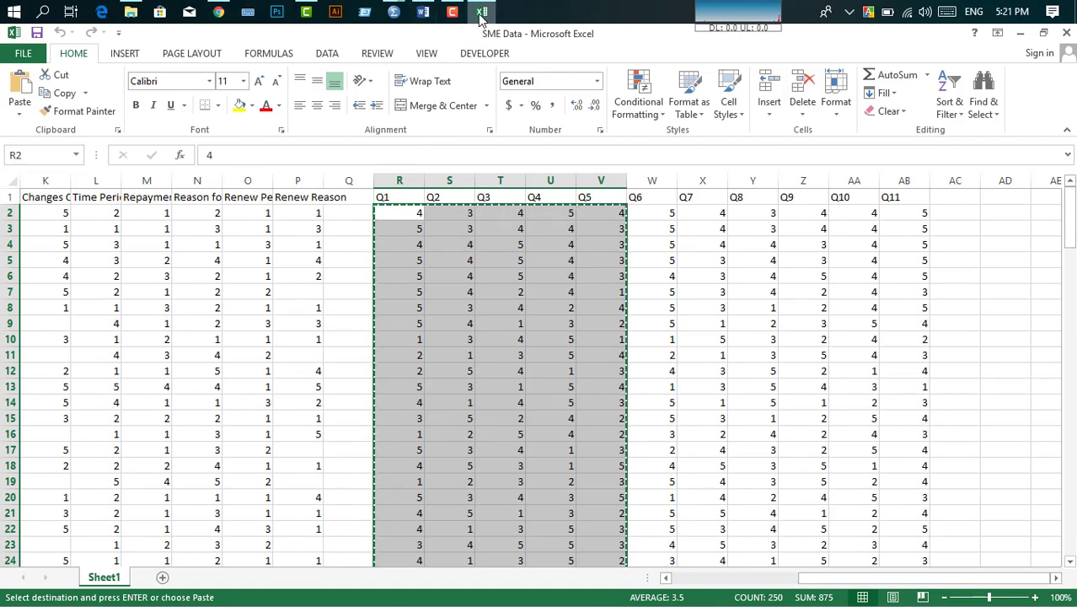
Switch to the Untitled2 dataset in SPSS and paste the copied responses starting at row 1 of Q1
{"action": "left_click", "coordinate": [393, 10]}
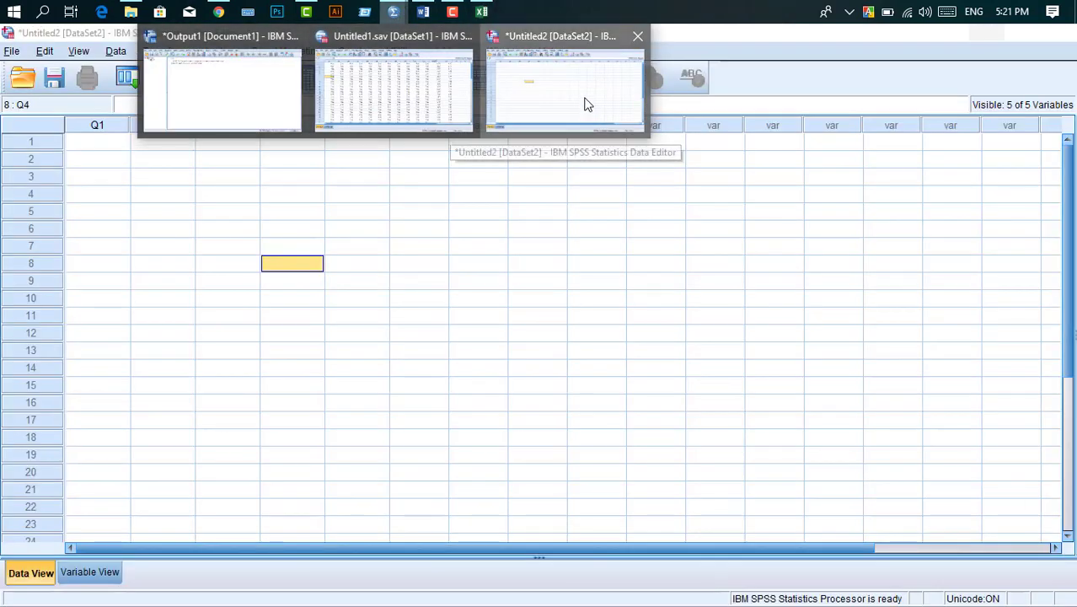
{"action": "left_click", "coordinate": [584, 103]}
{"action": "left_click", "coordinate": [90, 143]}
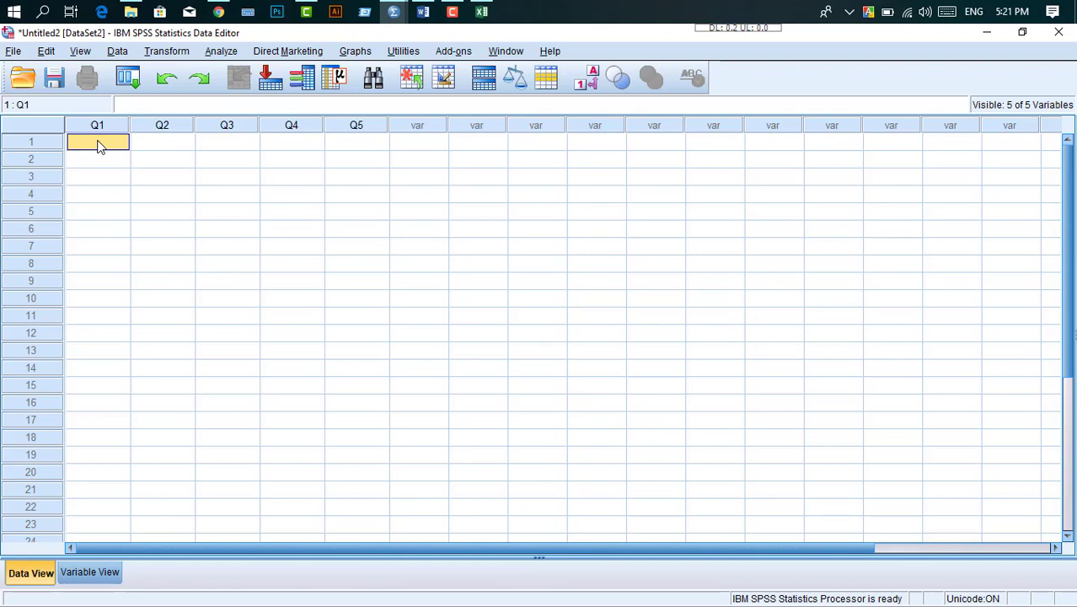
{"action": "right_click", "coordinate": [99, 148]}
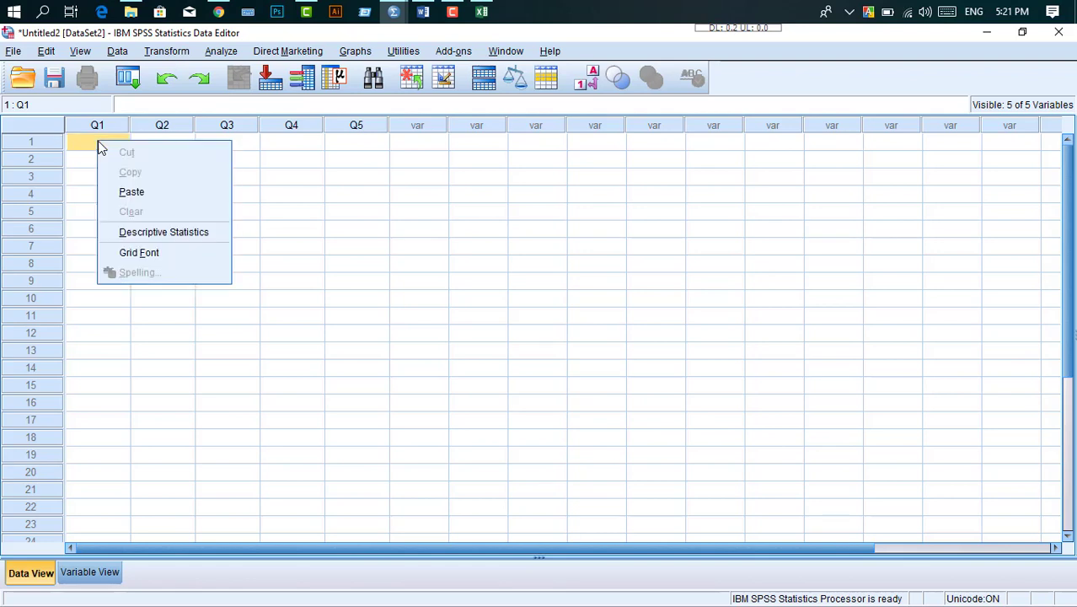
{"action": "left_click", "coordinate": [131, 193]}
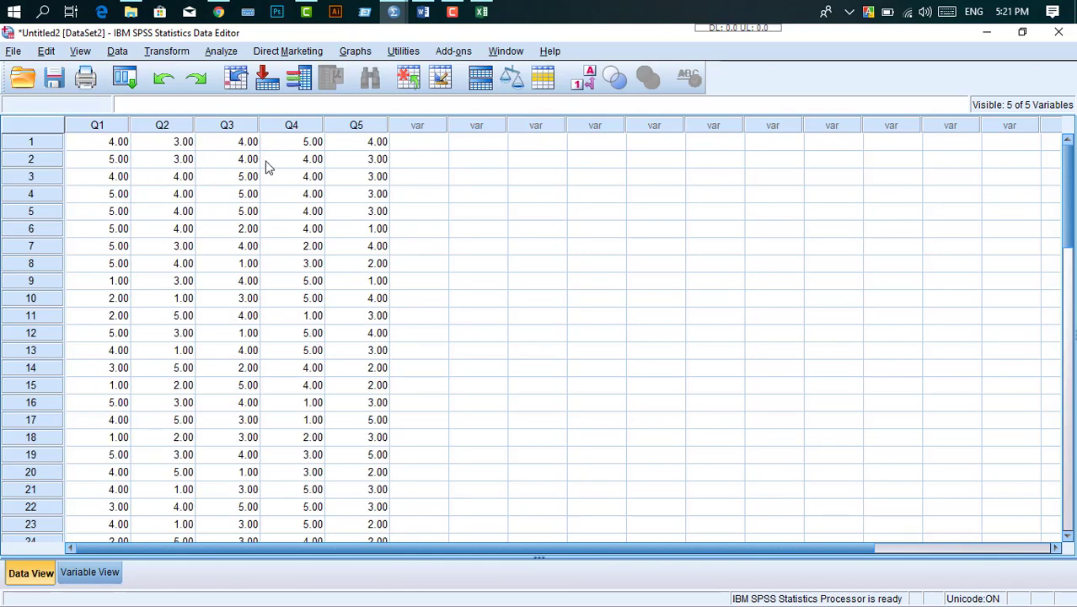
Look through the pasted Q1 to Q5 responses from the first to the last case
{"action": "scroll", "coordinate": [296, 248], "scroll_direction": "down", "scroll_amount": 17}
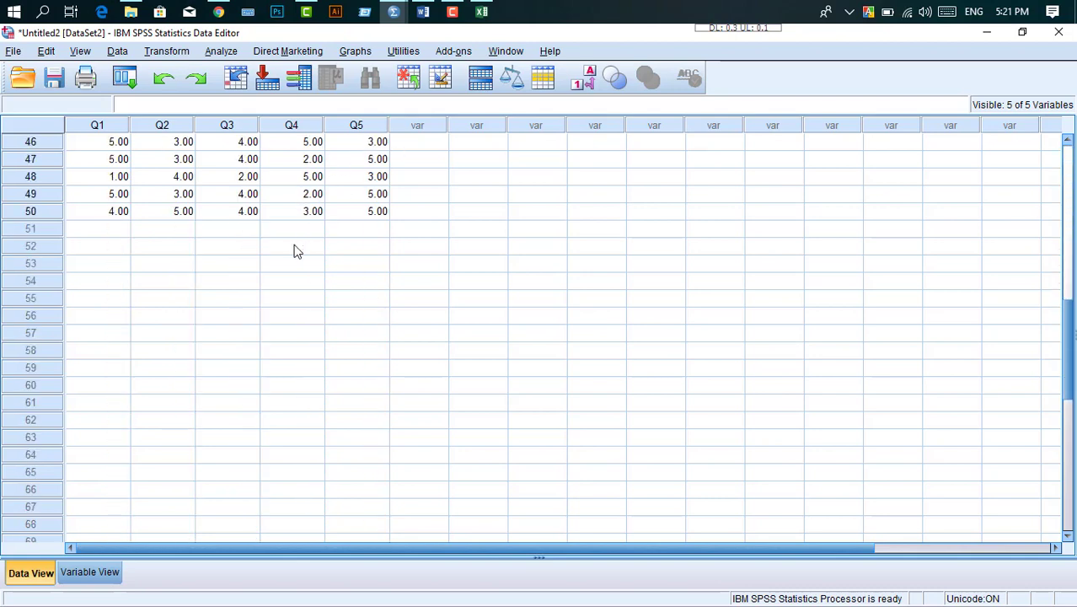
{"action": "scroll", "coordinate": [296, 248], "scroll_direction": "up", "scroll_amount": 4}
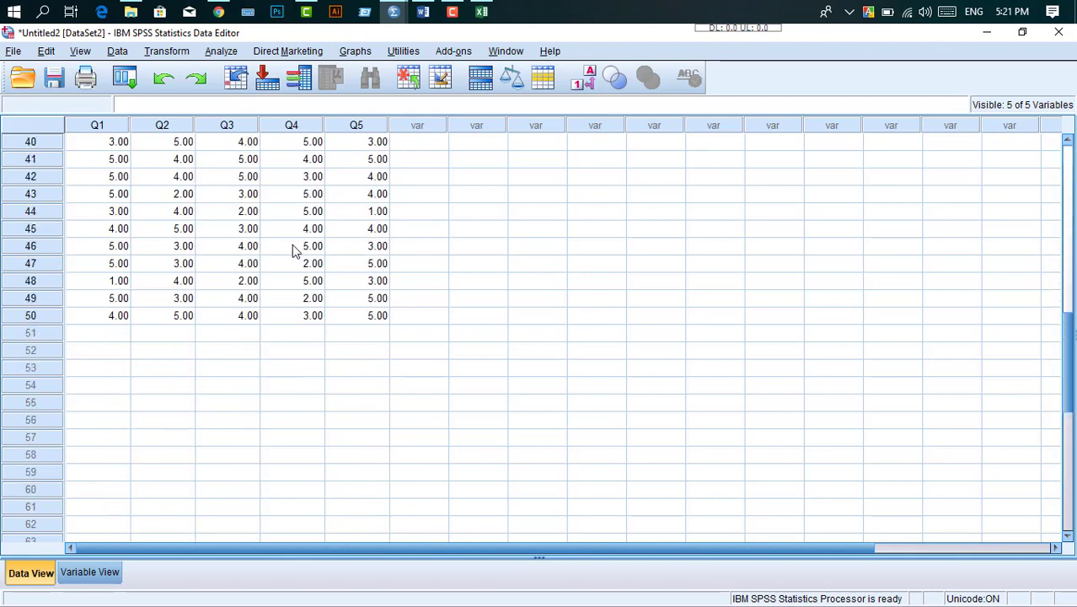
{"action": "left_click", "coordinate": [106, 322]}
{"action": "scroll", "coordinate": [259, 274], "scroll_direction": "up", "scroll_amount": 4}
{"action": "scroll", "coordinate": [260, 274], "scroll_direction": "down", "scroll_amount": 2}
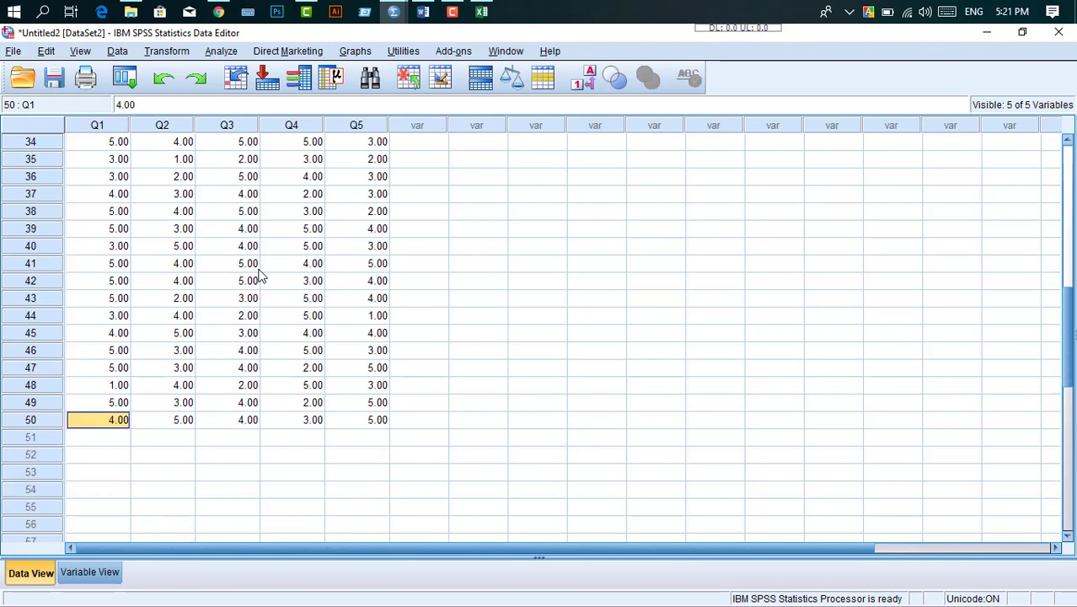
{"action": "scroll", "coordinate": [259, 274], "scroll_direction": "up", "scroll_amount": 11}
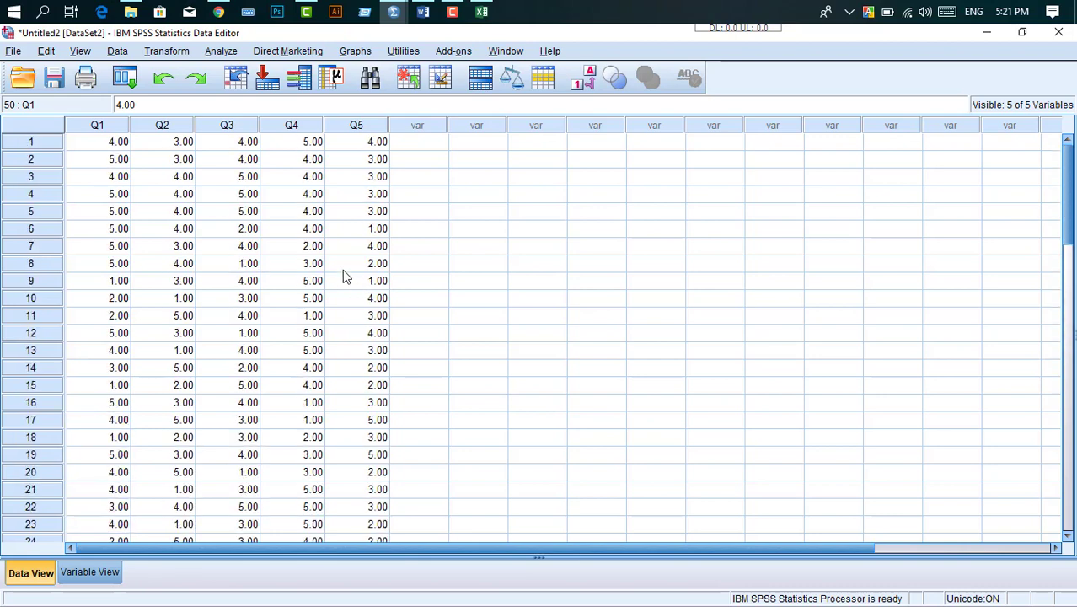
{"action": "scroll", "coordinate": [329, 268], "scroll_direction": "down", "scroll_amount": 1}
{"action": "scroll", "coordinate": [270, 249], "scroll_direction": "up", "scroll_amount": 1}
{"action": "left_click", "coordinate": [273, 194]}
{"action": "scroll", "coordinate": [269, 281], "scroll_direction": "down", "scroll_amount": 11}
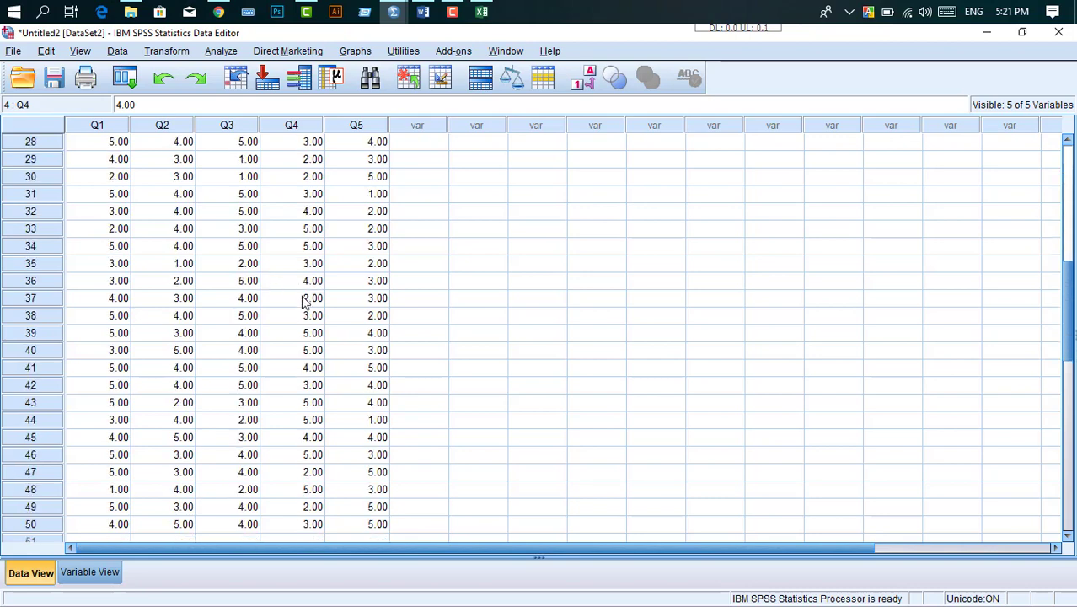
{"action": "scroll", "coordinate": [305, 296], "scroll_direction": "up", "scroll_amount": 11}
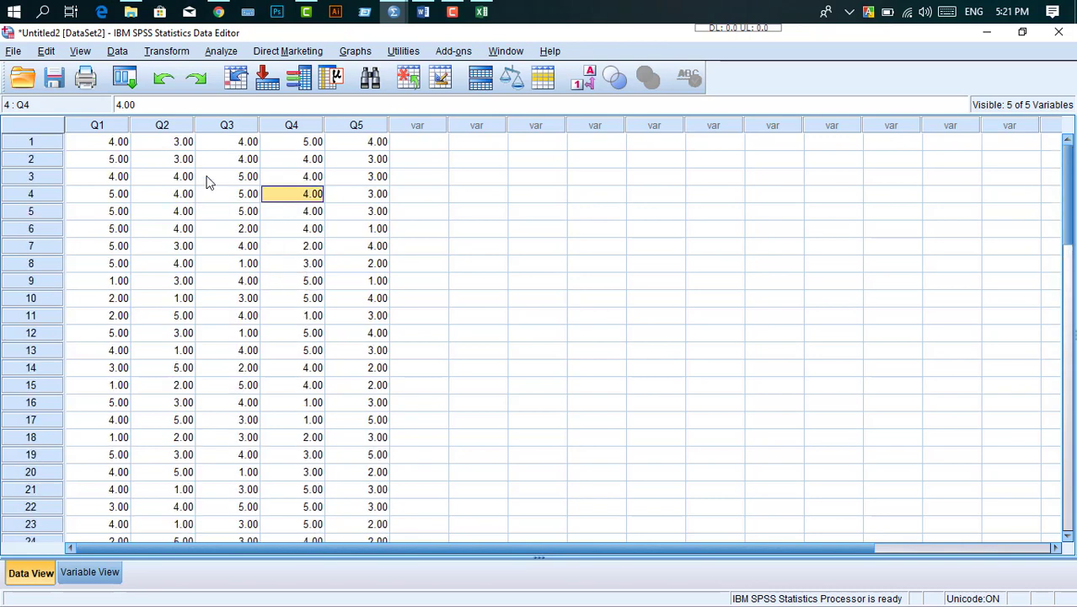
{"action": "left_click", "coordinate": [211, 179]}
{"action": "left_click", "coordinate": [127, 142]}
{"action": "left_click", "coordinate": [187, 164]}
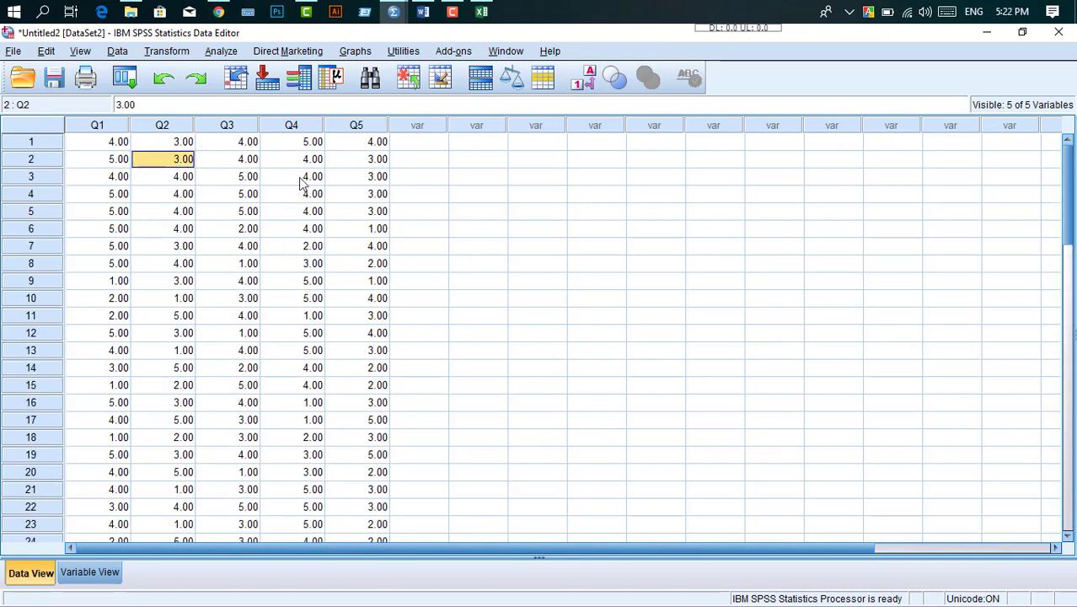
{"action": "left_click", "coordinate": [331, 147]}
{"action": "left_click", "coordinate": [169, 165]}
{"action": "left_click", "coordinate": [182, 199]}
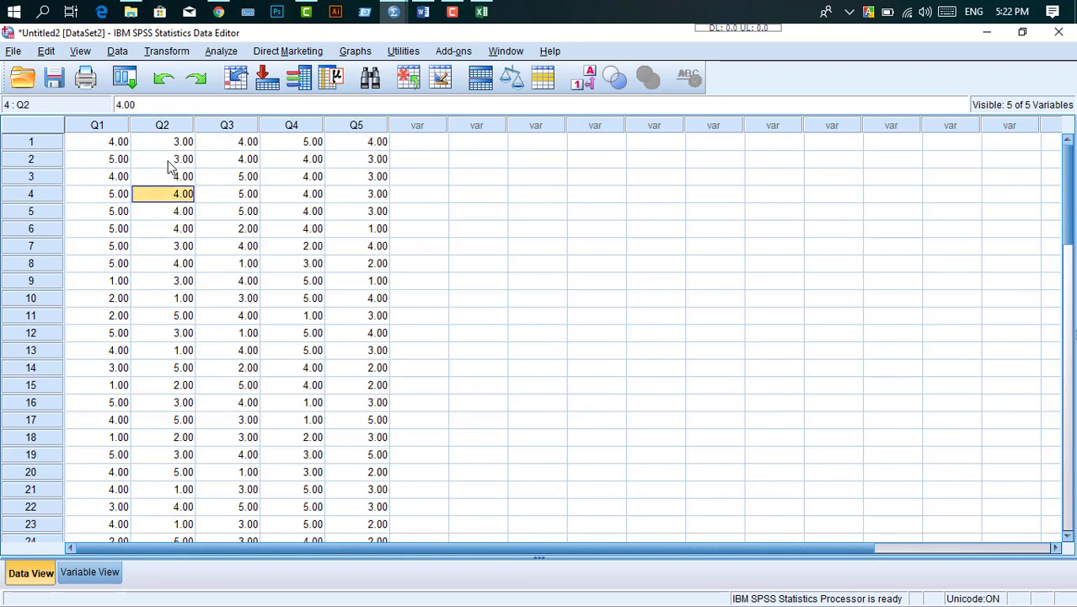
{"action": "left_click", "coordinate": [168, 163]}
{"action": "left_click", "coordinate": [260, 199]}
{"action": "left_click", "coordinate": [214, 147]}
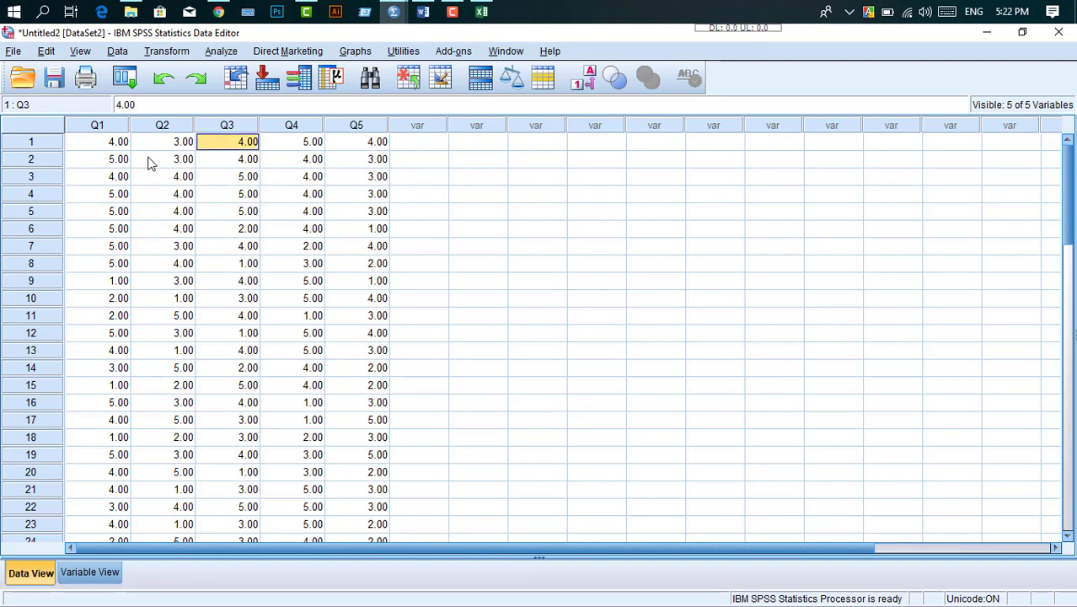
{"action": "left_click", "coordinate": [169, 52]}
{"action": "left_click", "coordinate": [221, 52]}
{"action": "left_click", "coordinate": [221, 53]}
{"action": "left_click", "coordinate": [109, 235]}
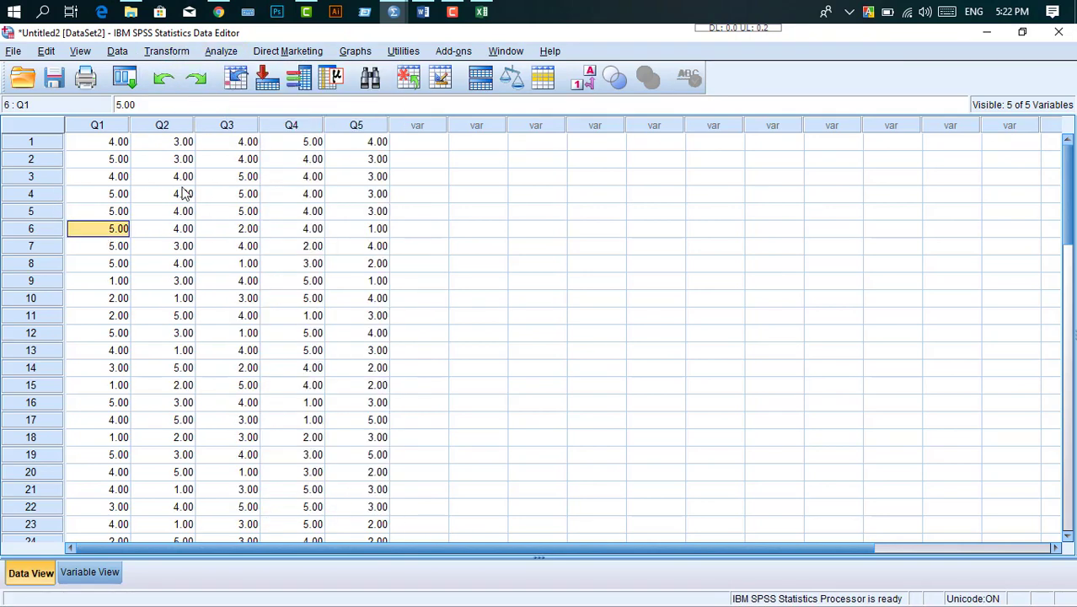
{"action": "left_click", "coordinate": [186, 194]}
{"action": "left_click", "coordinate": [234, 177]}
{"action": "left_click", "coordinate": [239, 196]}
{"action": "left_click", "coordinate": [237, 163]}
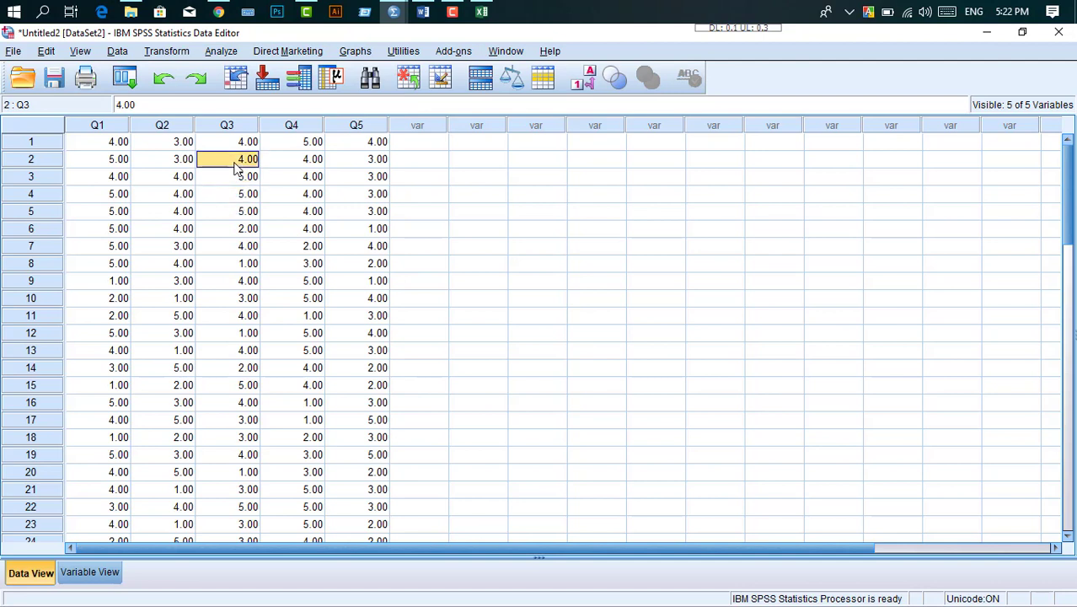
{"action": "left_click", "coordinate": [226, 196]}
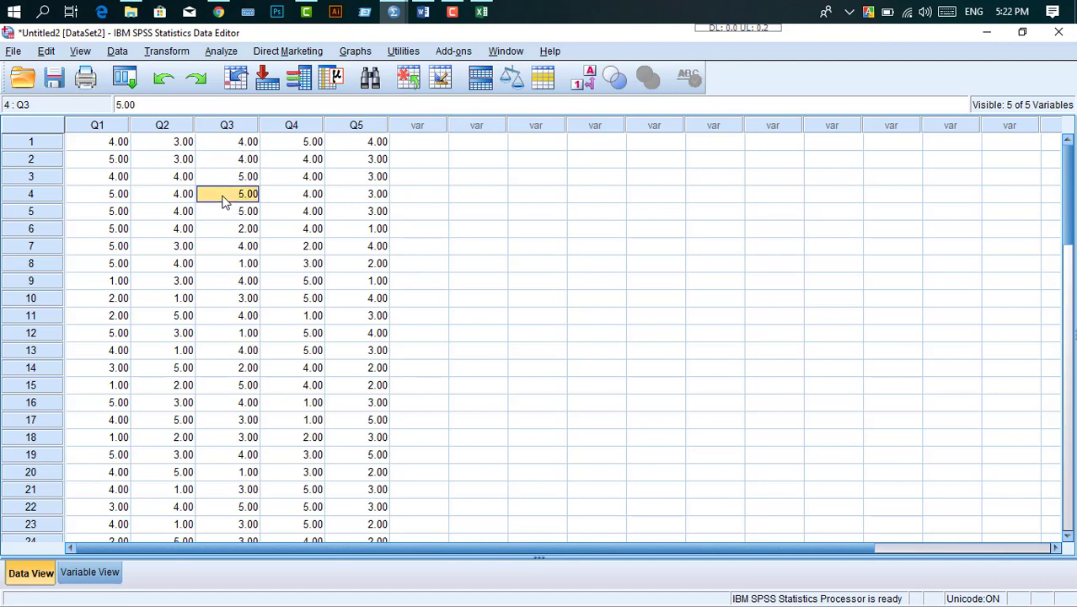
{"action": "left_click", "coordinate": [302, 210]}
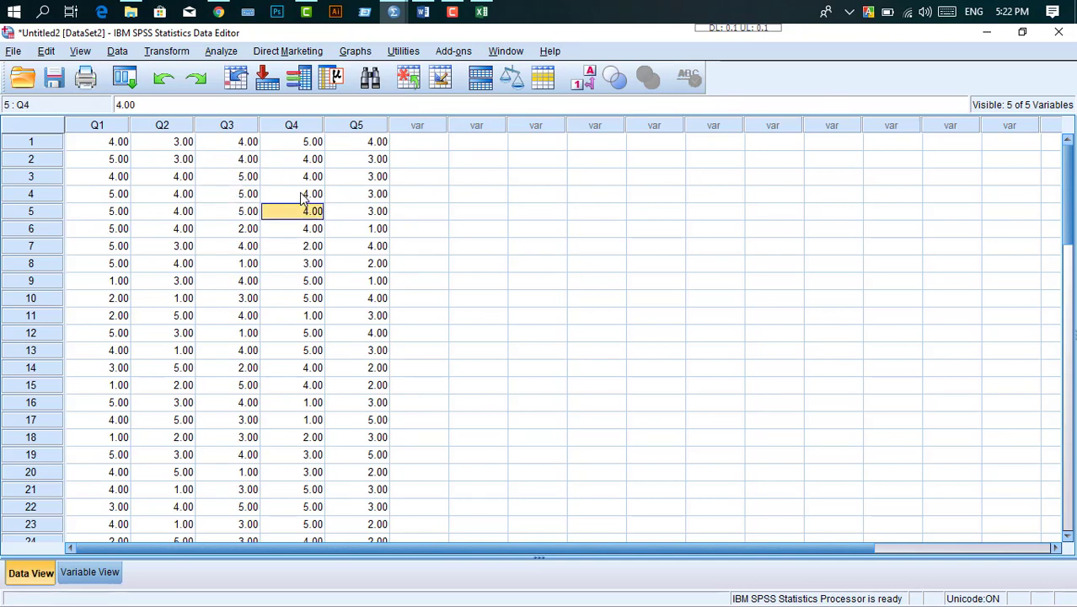
{"action": "left_click", "coordinate": [303, 195]}
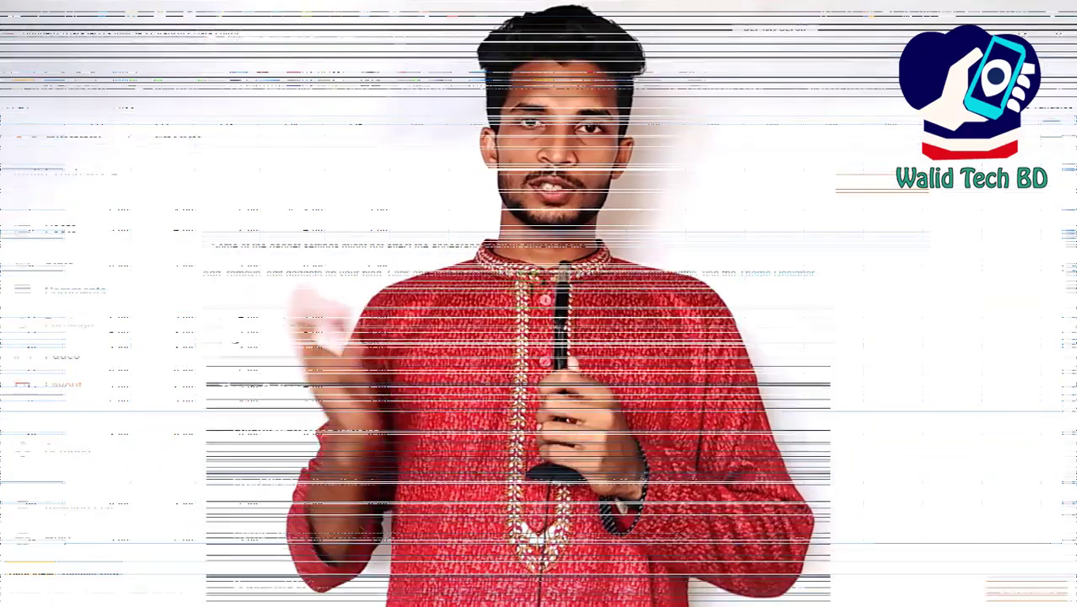